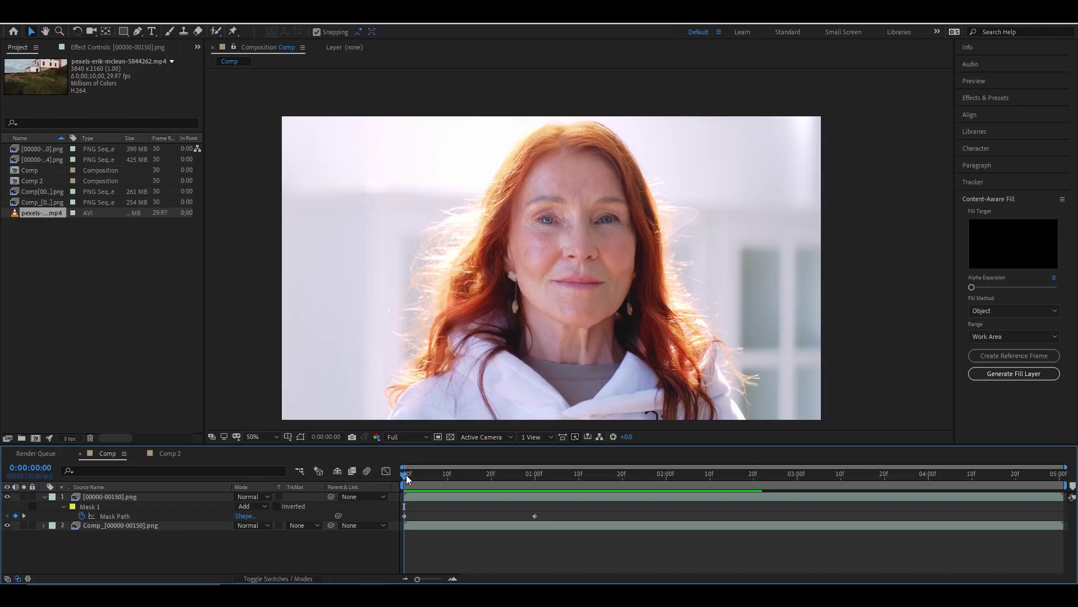
Examine the woman's face in Comp up close, play and scrub through the shot, and glance at Comp 2
{"action": "scroll", "coordinate": [533, 229], "scroll_direction": "up", "scroll_amount": 3}
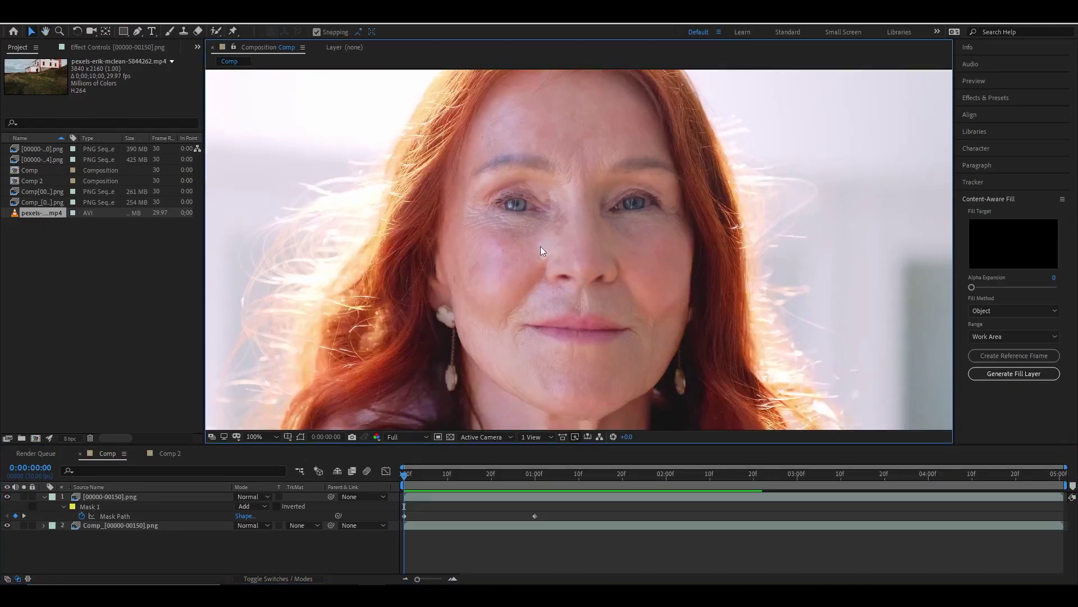
{"action": "scroll", "coordinate": [473, 218], "scroll_direction": "up", "scroll_amount": 2}
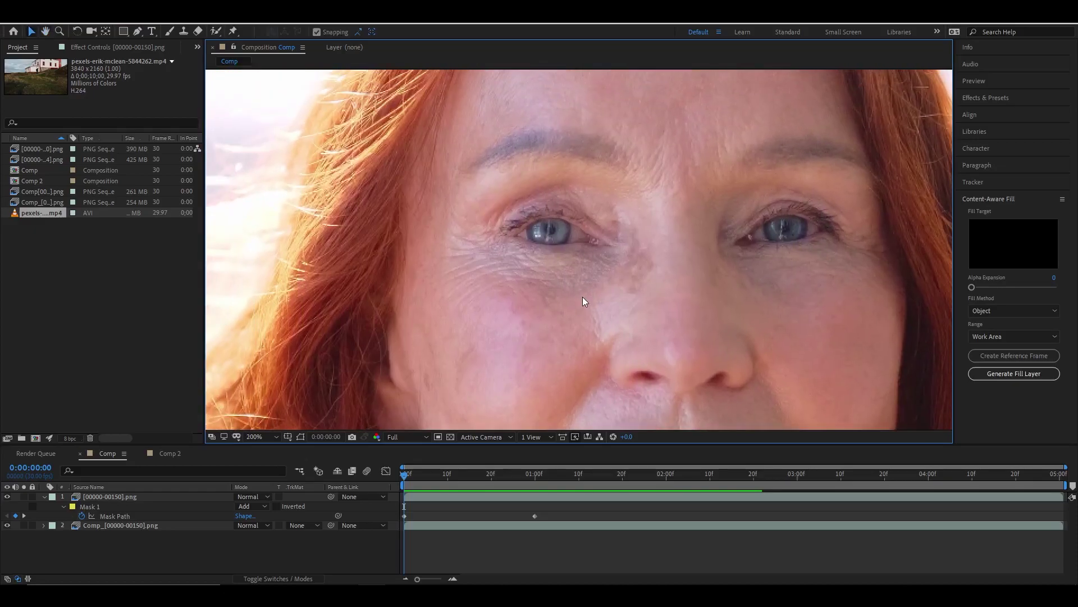
{"action": "scroll", "coordinate": [570, 296], "scroll_direction": "down", "scroll_amount": 1}
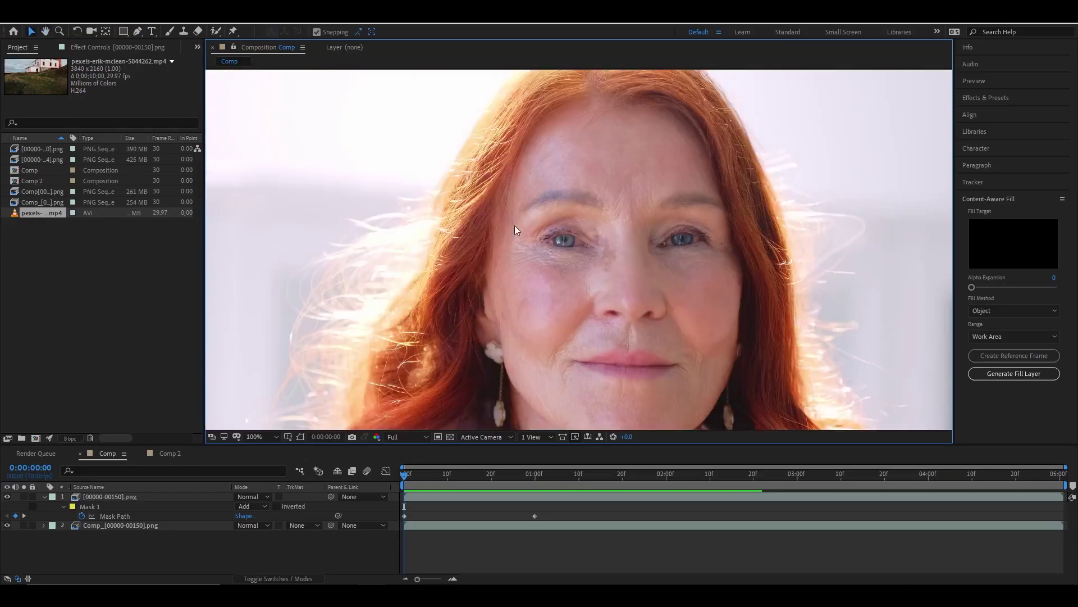
{"action": "key", "text": "space"}
{"action": "left_click_drag", "start_coordinate": [650, 349], "coordinate": [592, 342]}
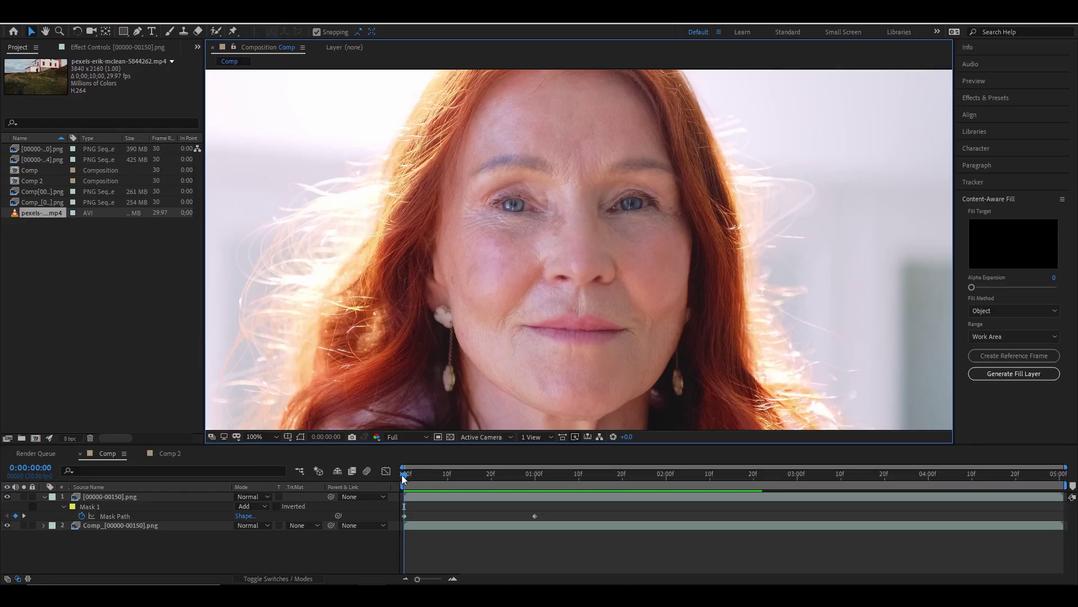
{"action": "left_click_drag", "start_coordinate": [403, 473], "coordinate": [554, 495]}
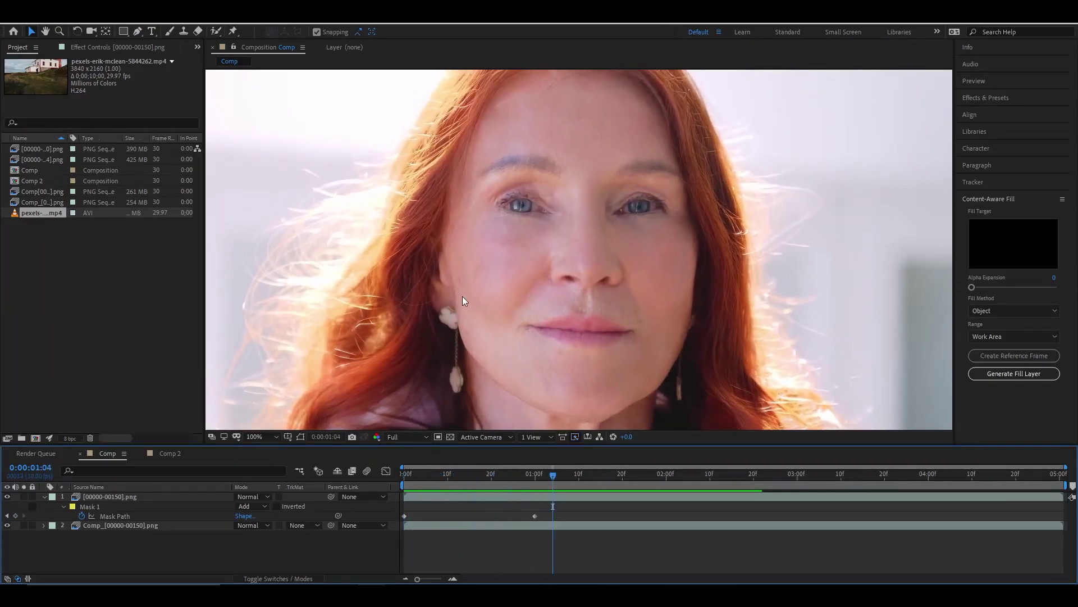
{"action": "scroll", "coordinate": [524, 277], "scroll_direction": "down", "scroll_amount": 2}
{"action": "key", "text": "space"}
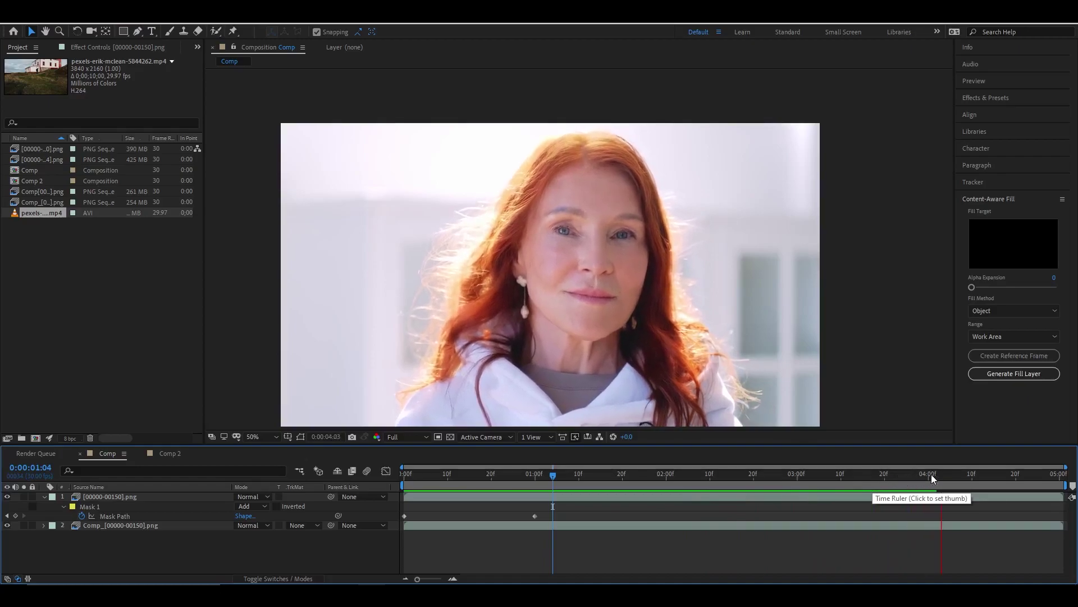
{"action": "key", "text": "space"}
{"action": "left_click_drag", "start_coordinate": [585, 475], "coordinate": [419, 473]}
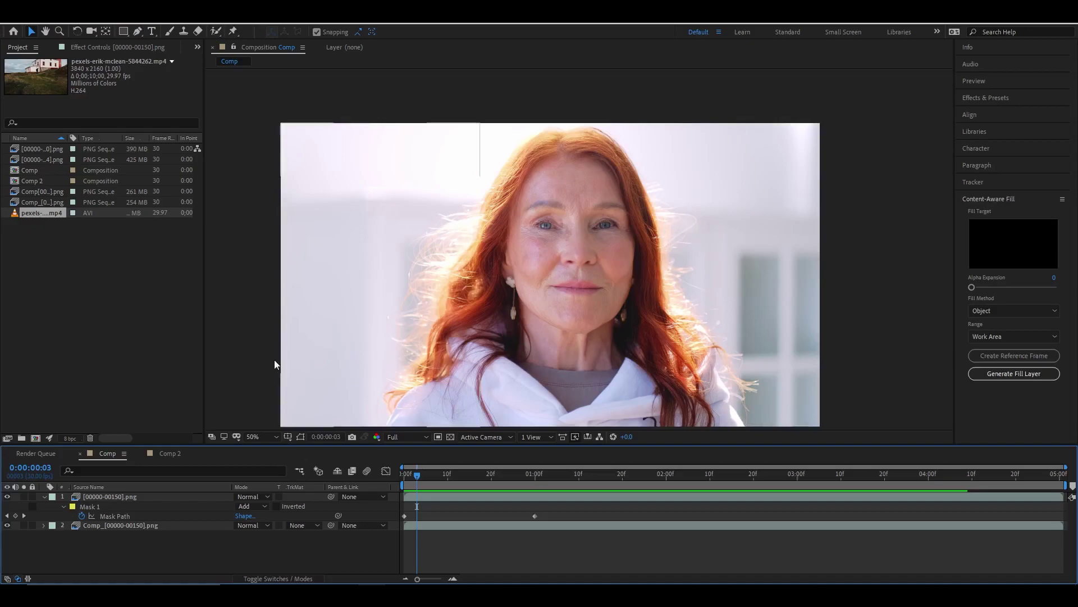
{"action": "left_click", "coordinate": [176, 452]}
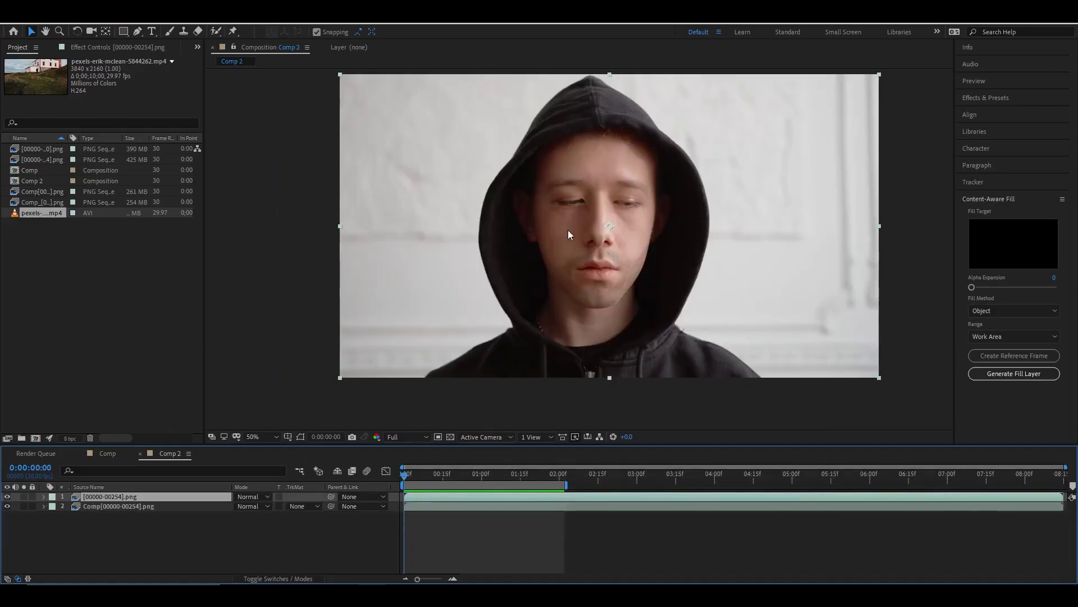
{"action": "left_click", "coordinate": [106, 453]}
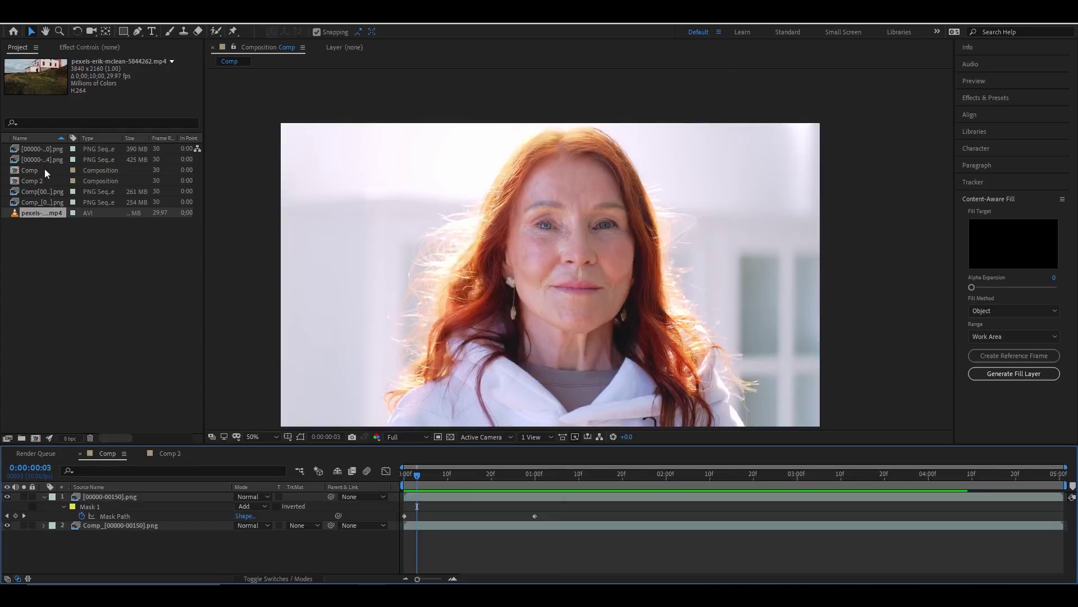
Create a new composition from the pexels-erik-mclean-5844262.mp4 footage and frame the walking man in the viewer
{"action": "left_click", "coordinate": [45, 151]}
{"action": "left_click", "coordinate": [41, 211]}
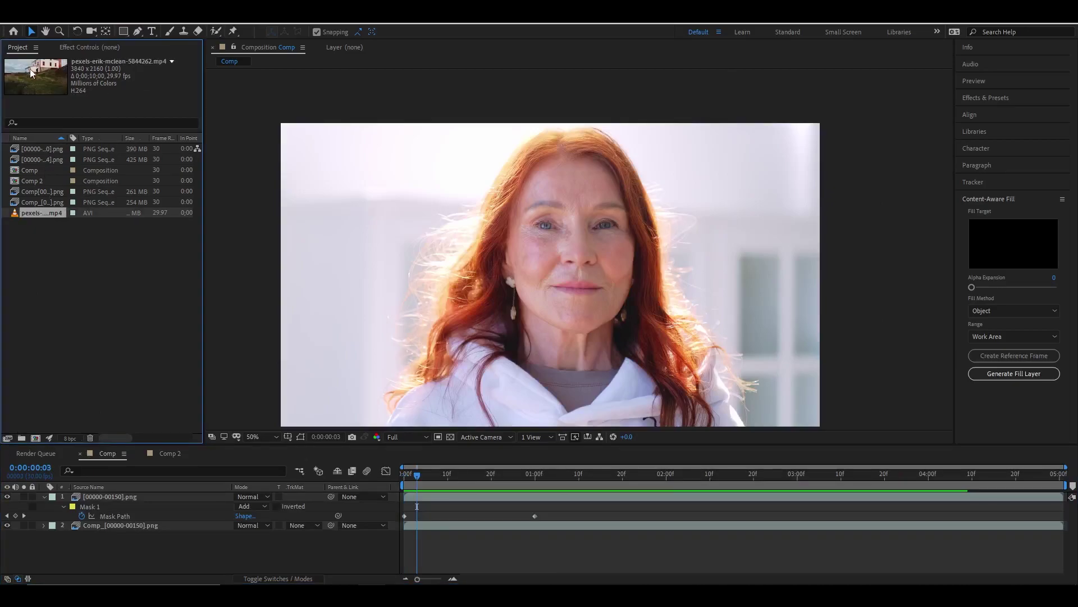
{"action": "left_click_drag", "start_coordinate": [58, 218], "coordinate": [36, 437]}
{"action": "left_click_drag", "start_coordinate": [490, 234], "coordinate": [561, 236]}
{"action": "scroll", "coordinate": [561, 290], "scroll_direction": "down", "scroll_amount": 2}
{"action": "scroll", "coordinate": [598, 186], "scroll_direction": "up", "scroll_amount": 2}
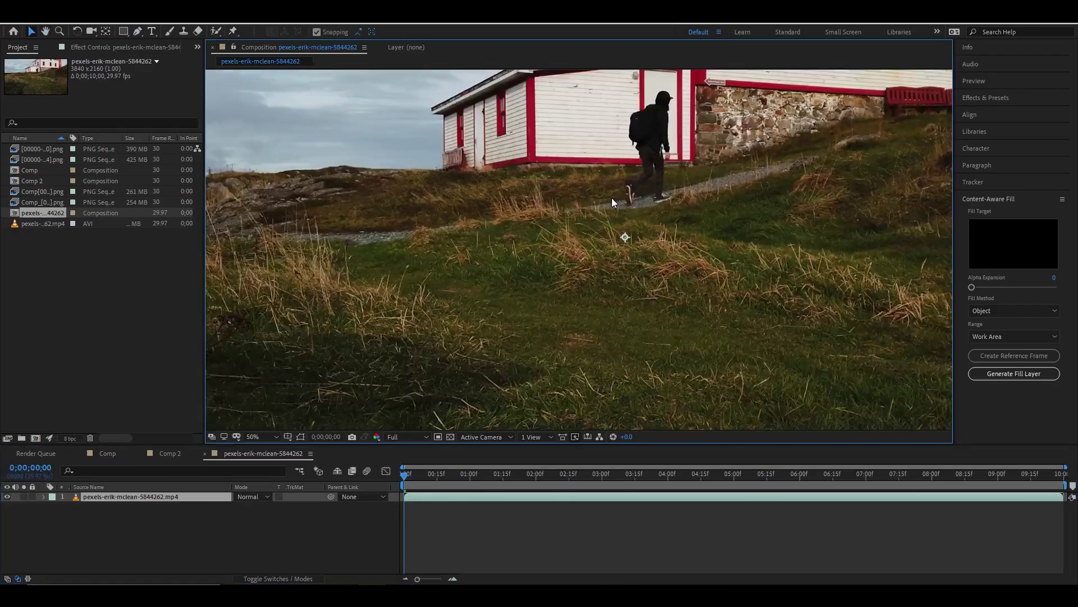
{"action": "left_click_drag", "start_coordinate": [612, 197], "coordinate": [618, 263]}
{"action": "scroll", "coordinate": [618, 262], "scroll_direction": "down", "scroll_amount": 2}
Play the walking man's footage and return to the first frame to check his movement
{"action": "key", "text": "space"}
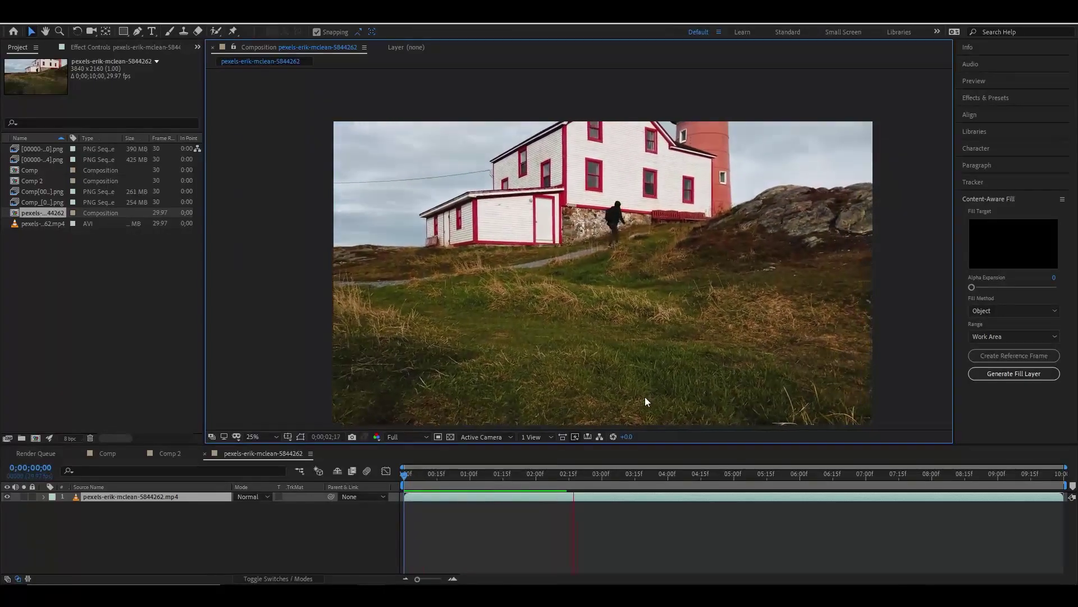
{"action": "left_click_drag", "start_coordinate": [602, 467], "coordinate": [414, 457]}
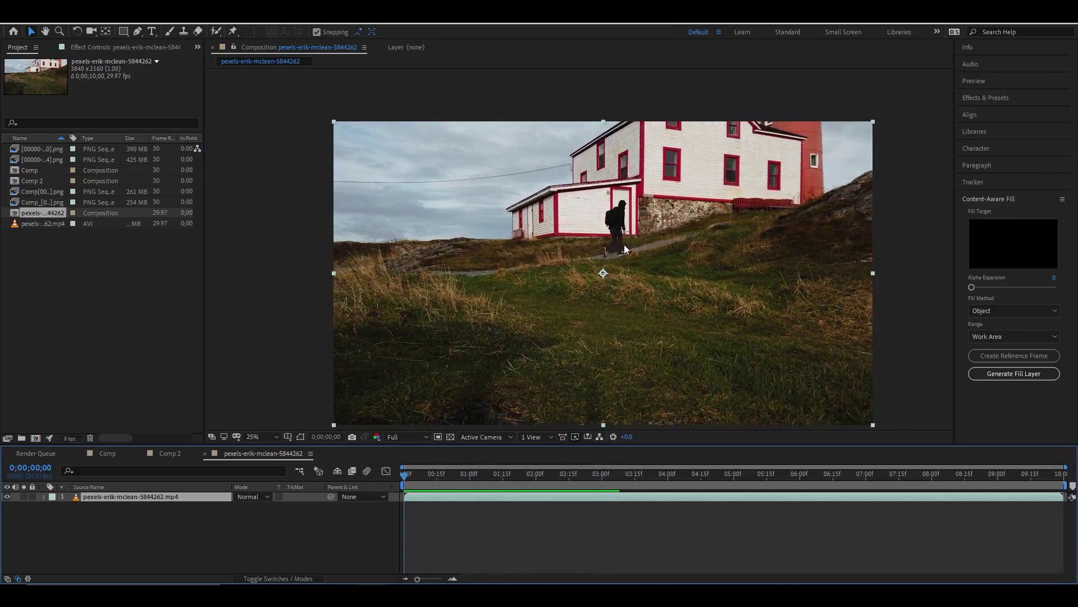
{"action": "left_click_drag", "start_coordinate": [625, 250], "coordinate": [628, 265]}
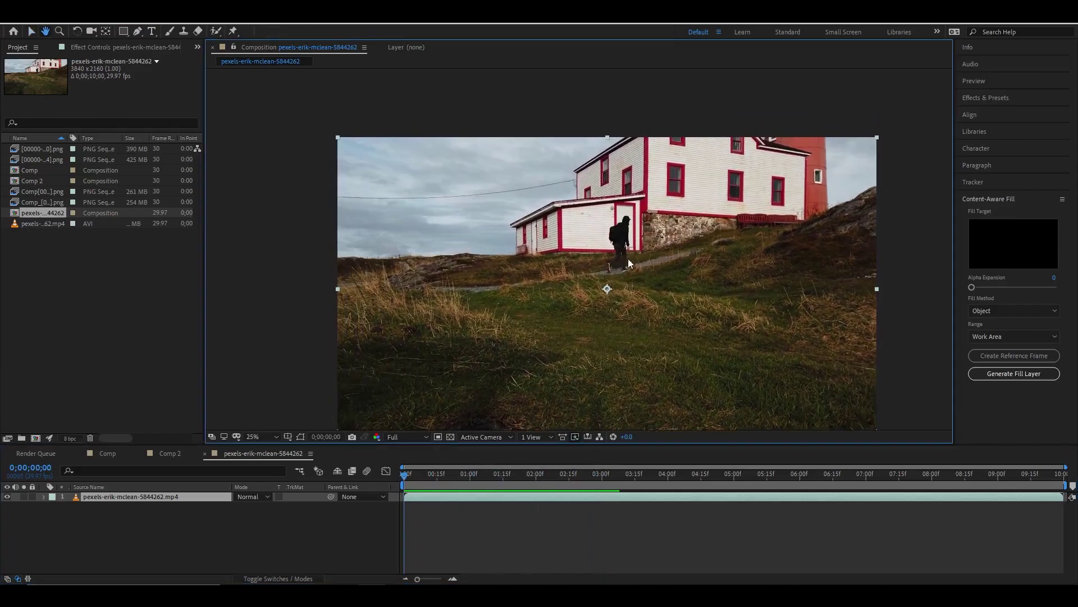
{"action": "left_click", "coordinate": [394, 484]}
{"action": "left_click_drag", "start_coordinate": [408, 473], "coordinate": [619, 474]}
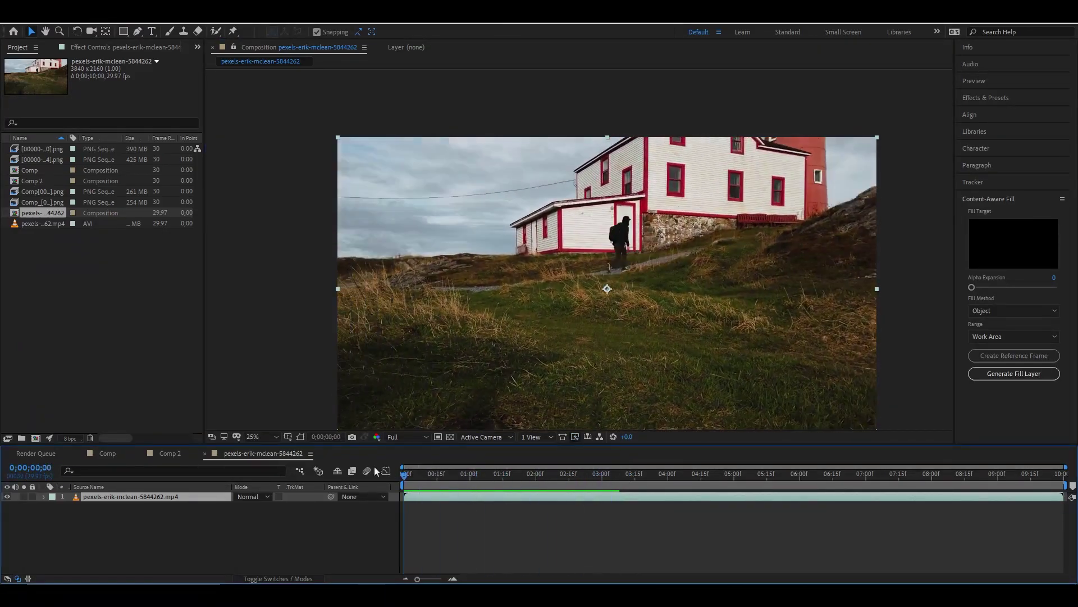
Examine the woman's retouched face in Comp at 0:00:00:23 as a comparison shot
{"action": "left_click", "coordinate": [170, 454]}
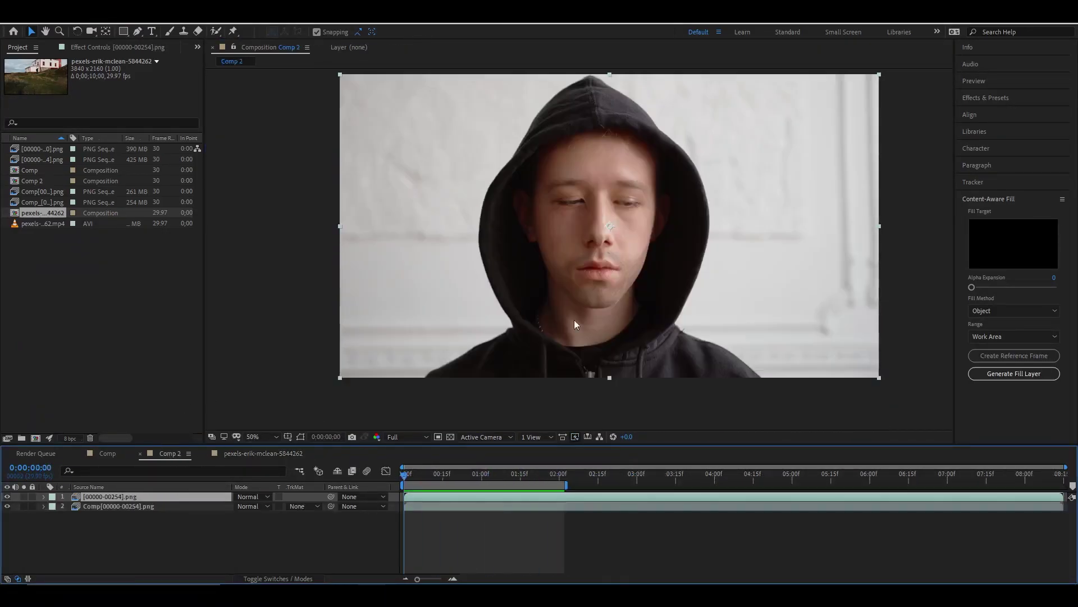
{"action": "left_click", "coordinate": [105, 453]}
{"action": "scroll", "coordinate": [573, 258], "scroll_direction": "up", "scroll_amount": 2}
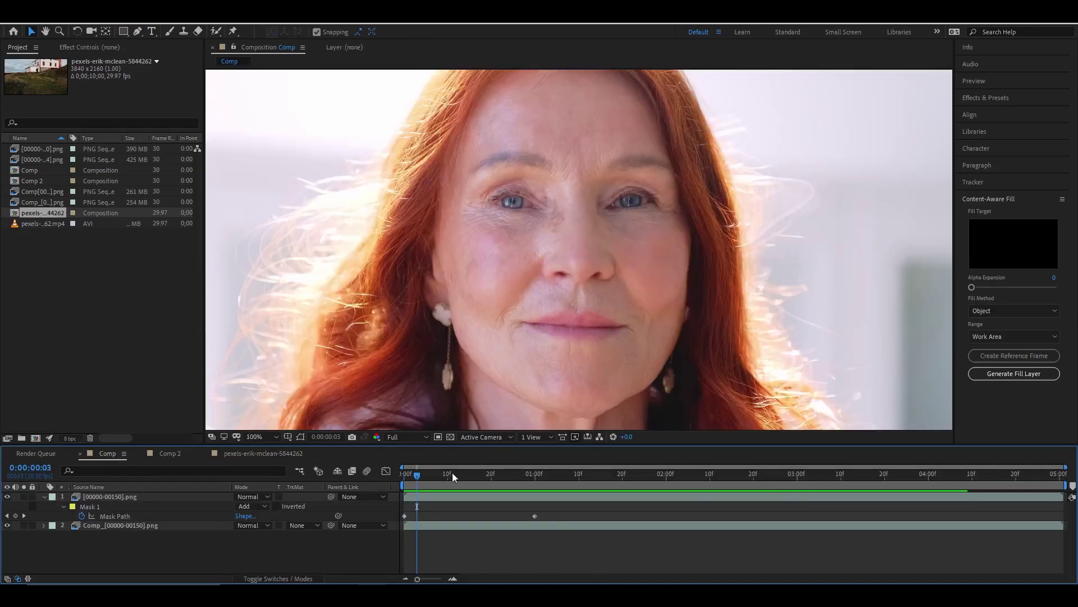
{"action": "left_click_drag", "start_coordinate": [417, 474], "coordinate": [504, 475]}
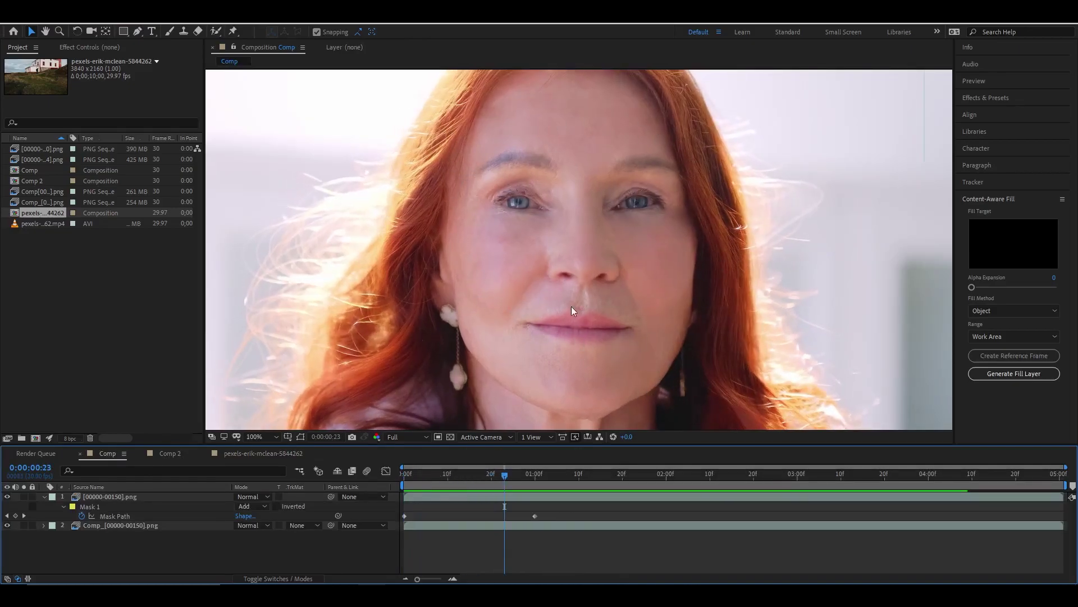
{"action": "left_click", "coordinate": [645, 313]}
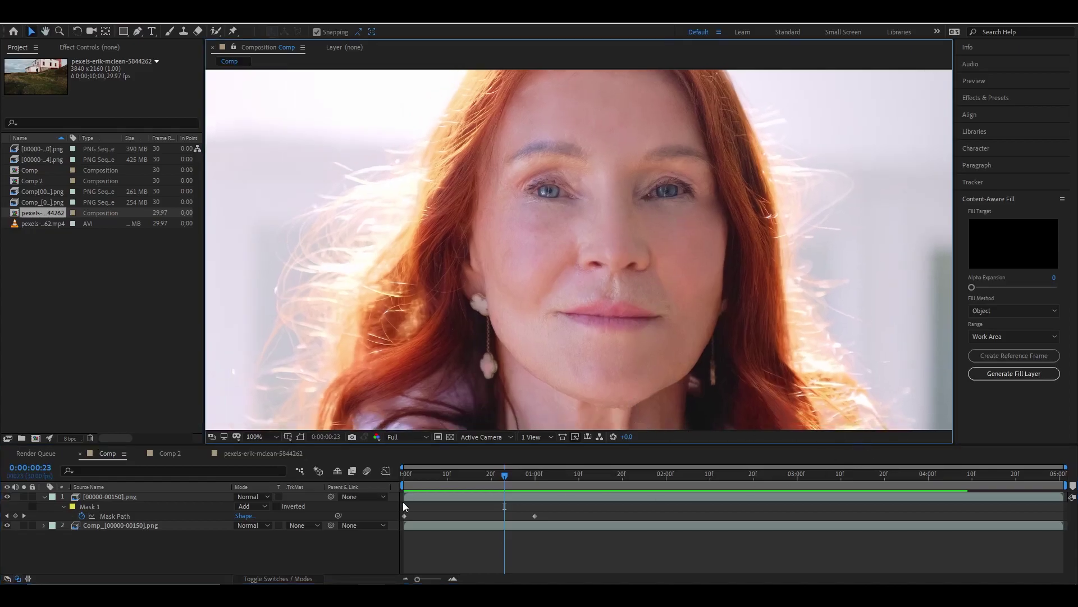
Compare the hooded man's face in Comp 2 with the top layer hidden and shown
{"action": "left_click", "coordinate": [169, 453]}
{"action": "scroll", "coordinate": [601, 272], "scroll_direction": "up", "scroll_amount": 2}
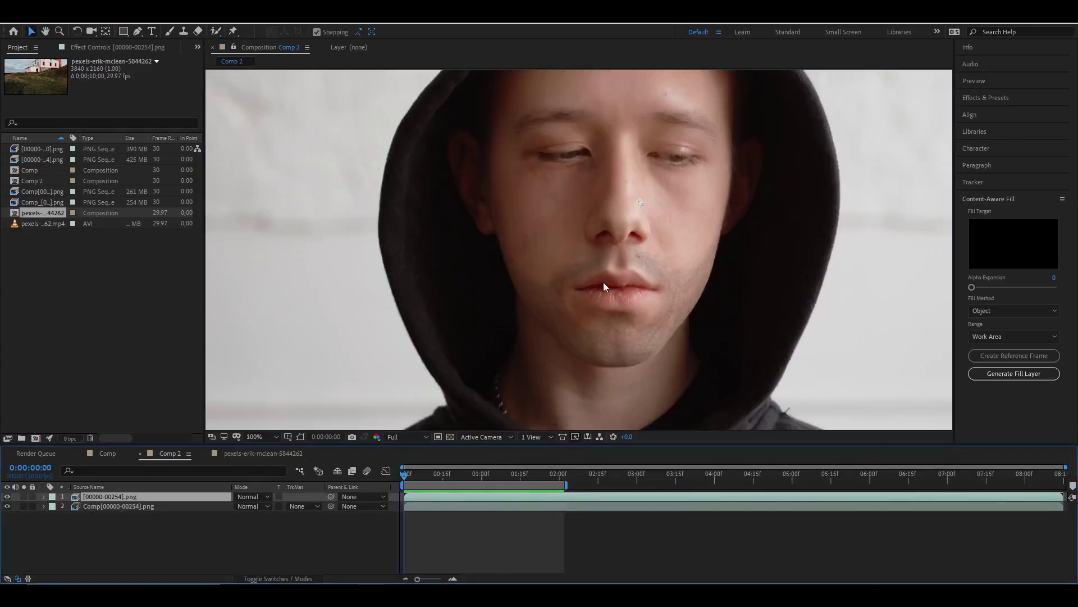
{"action": "key", "text": "v"}
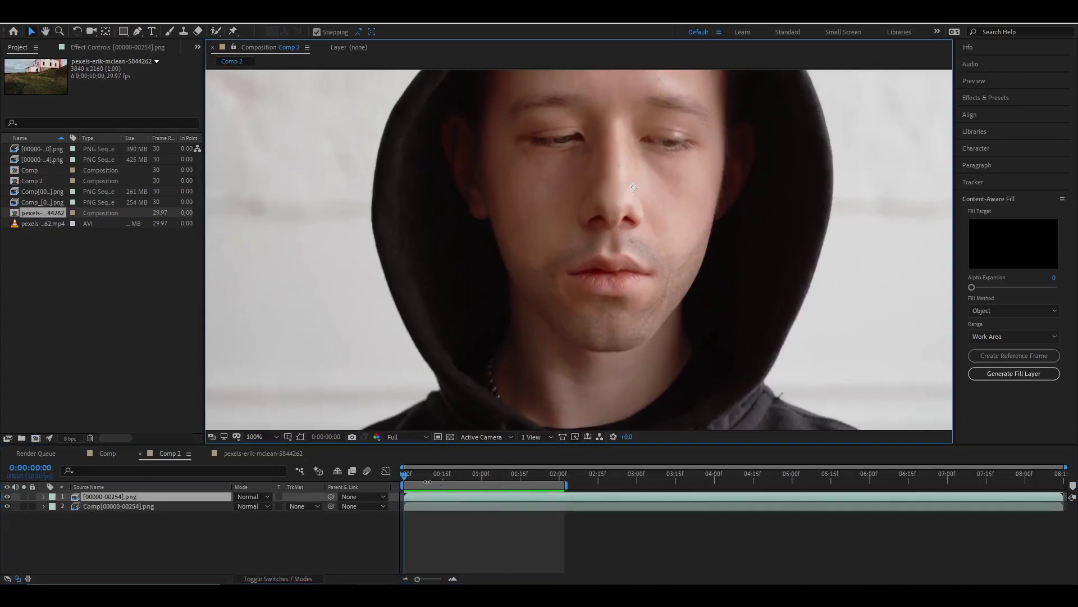
{"action": "left_click", "coordinate": [7, 497]}
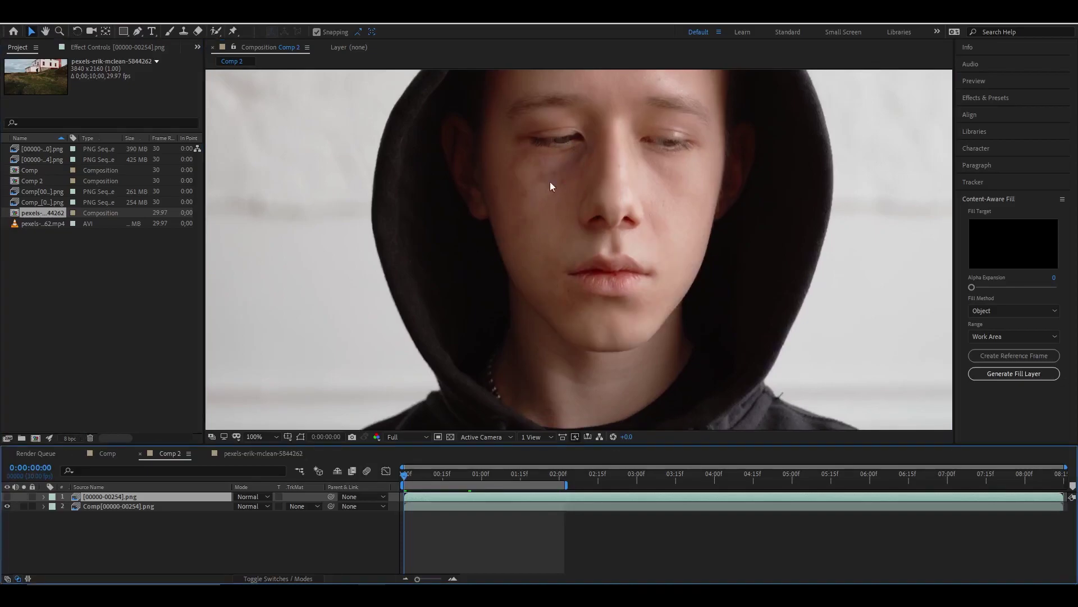
{"action": "key", "text": "space"}
{"action": "key", "text": "space"}
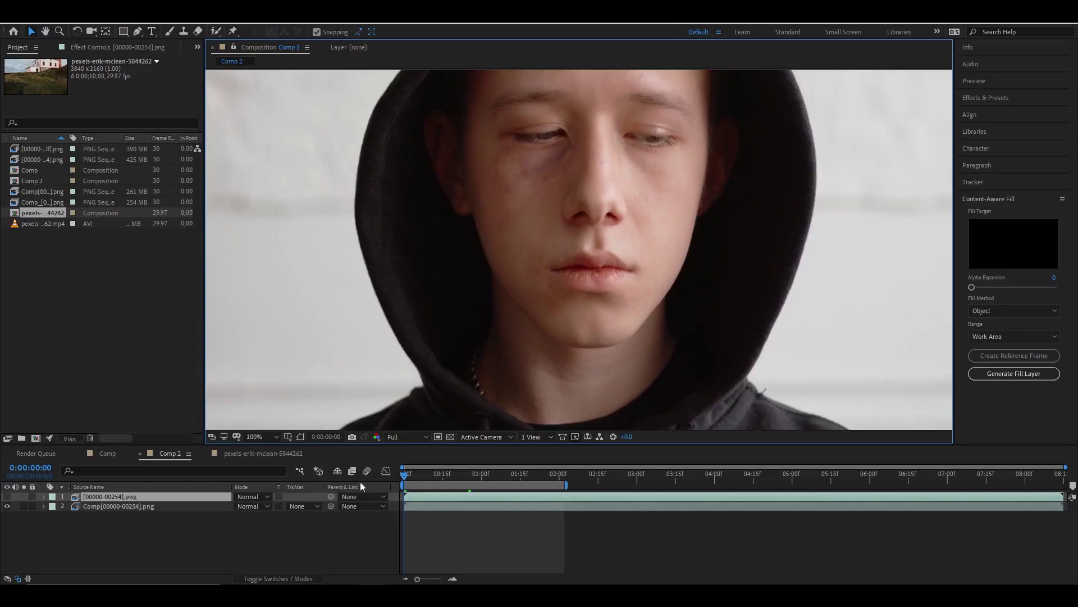
{"action": "left_click", "coordinate": [7, 497]}
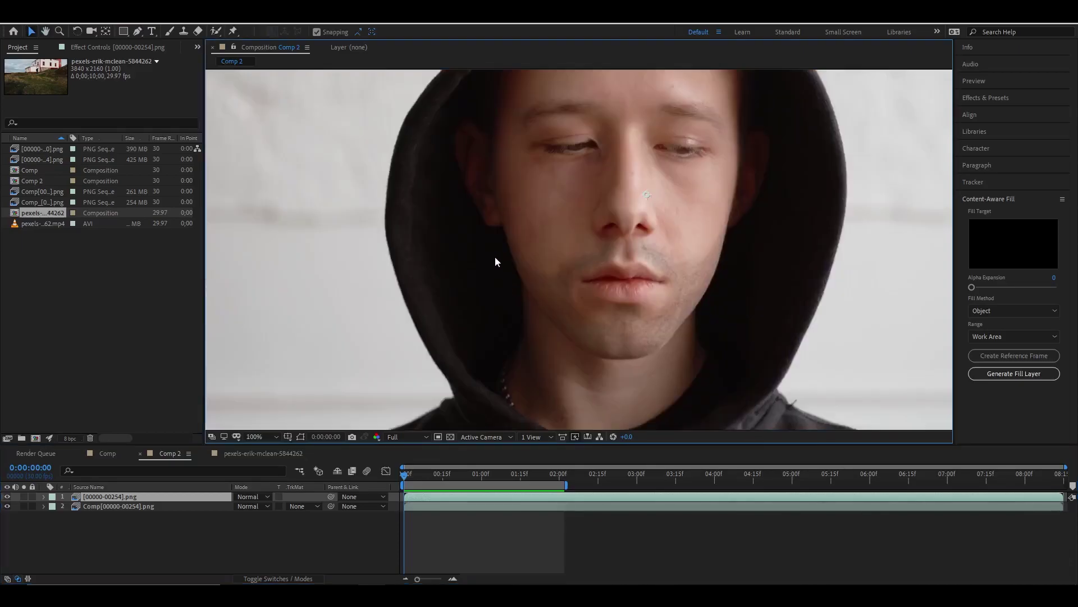
{"action": "mouse_move", "coordinate": [407, 476]}
{"action": "left_mouse_down"}
{"action": "mouse_move", "coordinate": [543, 478]}
{"action": "mouse_move", "coordinate": [406, 476]}
{"action": "left_mouse_up"}
{"action": "scroll", "coordinate": [358, 413], "scroll_direction": "down", "scroll_amount": 2}
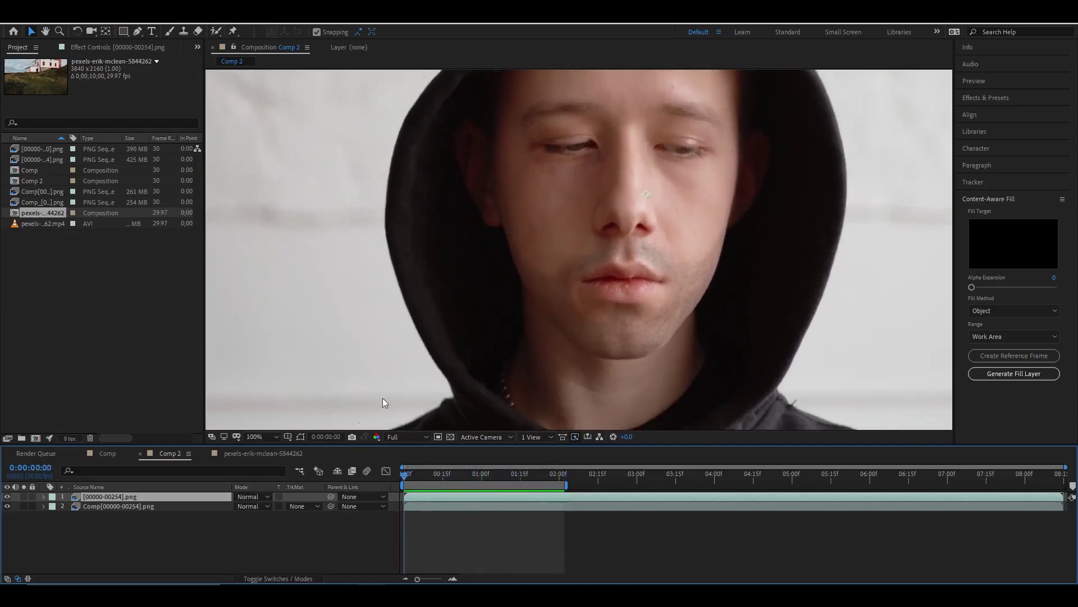
{"action": "scroll", "coordinate": [604, 300], "scroll_direction": "up", "scroll_amount": 2}
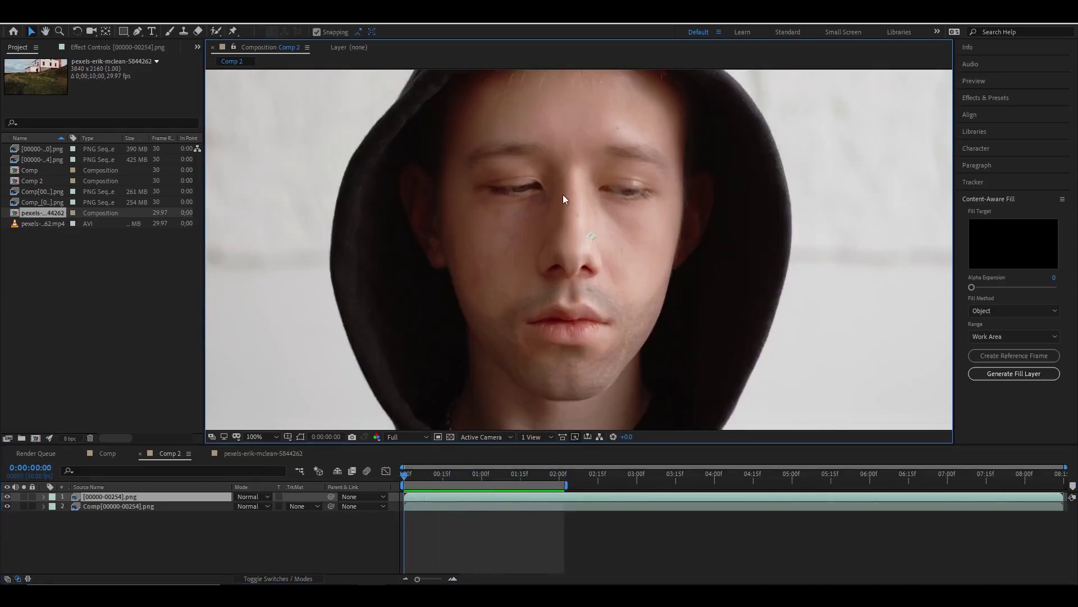
In the pexels-erik-mclean-5844262 composition, split the clip at 0;00;03;00 and delete the part after the split
{"action": "left_click", "coordinate": [278, 455]}
{"action": "scroll", "coordinate": [640, 275], "scroll_direction": "up", "scroll_amount": 2}
{"action": "scroll", "coordinate": [640, 275], "scroll_direction": "right", "scroll_amount": 1}
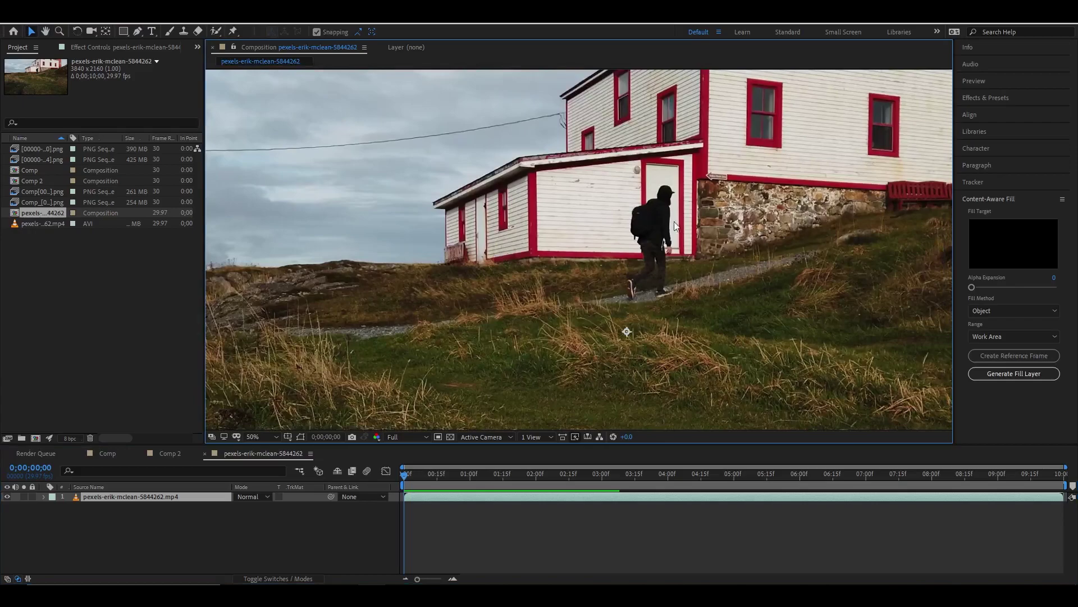
{"action": "scroll", "coordinate": [650, 213], "scroll_direction": "right", "scroll_amount": 2}
{"action": "scroll", "coordinate": [651, 214], "scroll_direction": "up", "scroll_amount": 1}
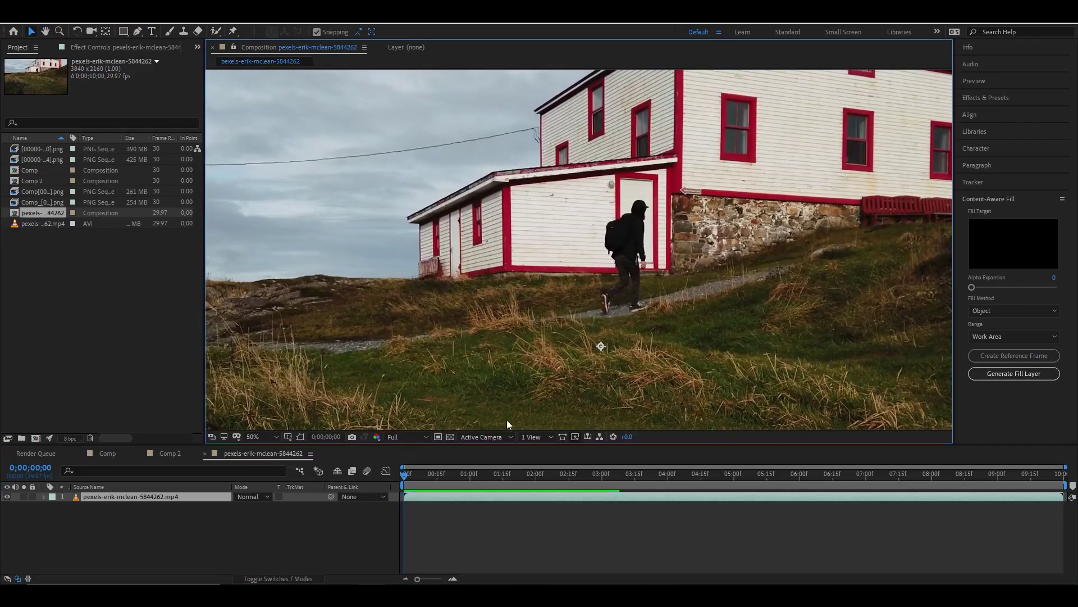
{"action": "left_click_drag", "start_coordinate": [407, 481], "coordinate": [604, 485]}
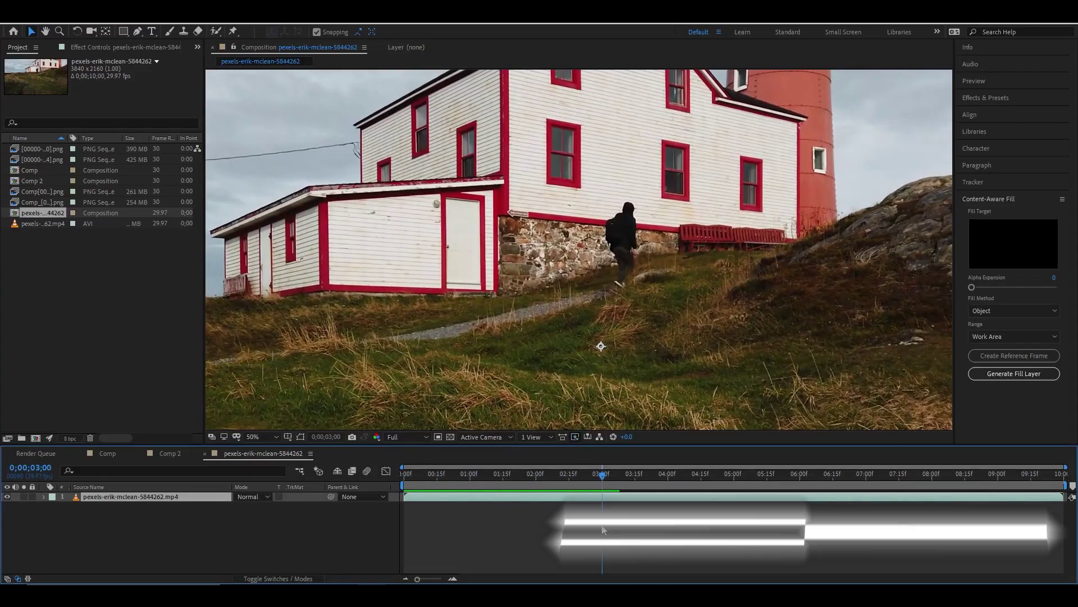
{"action": "key", "text": "ctrl+shift+d"}
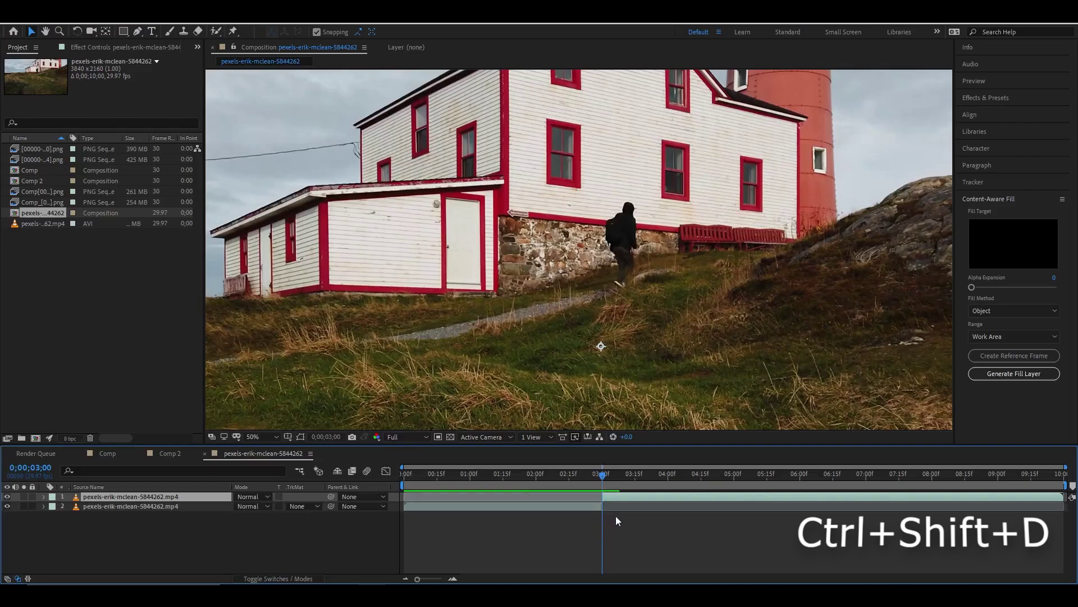
{"action": "key", "text": "Delete"}
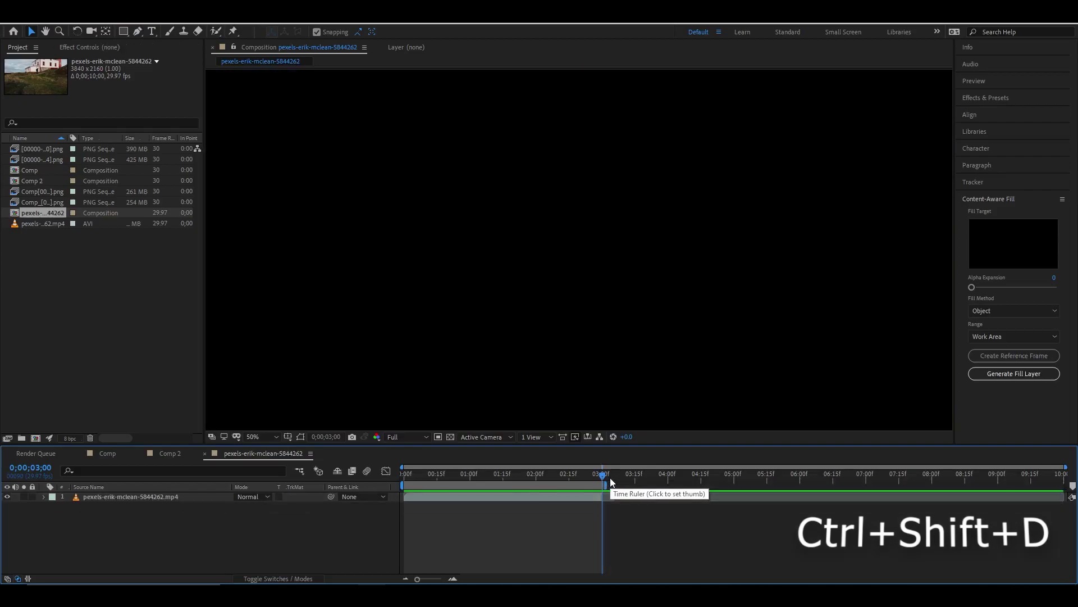
Shorten the work area to the end of the trimmed clip at about 3 seconds and return to the first frame
{"action": "key", "text": "Page_Up"}
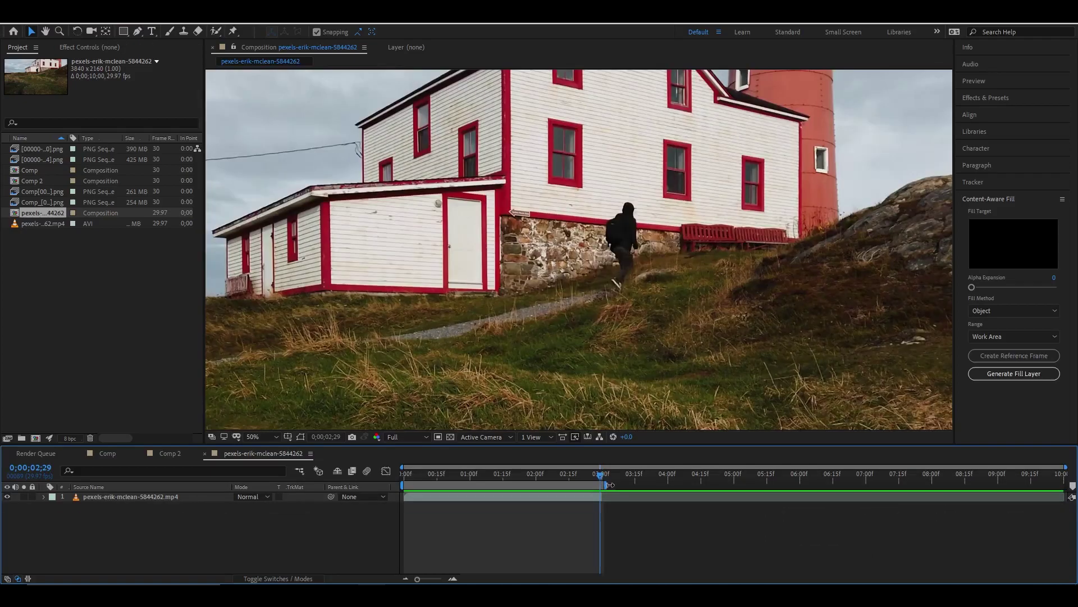
{"action": "left_click_drag", "start_coordinate": [600, 475], "coordinate": [607, 482]}
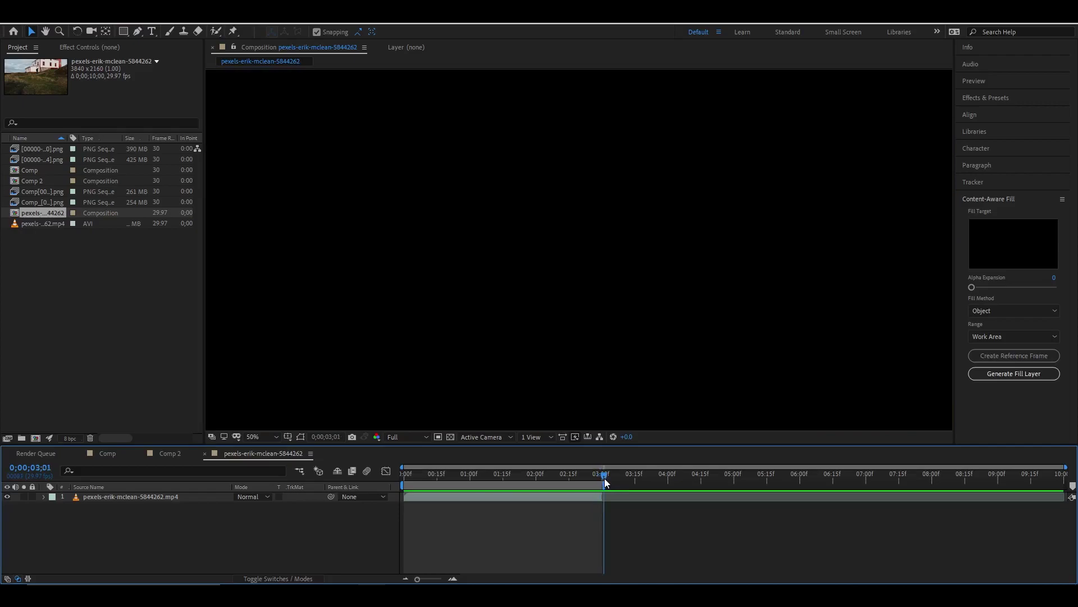
{"action": "key", "text": "space"}
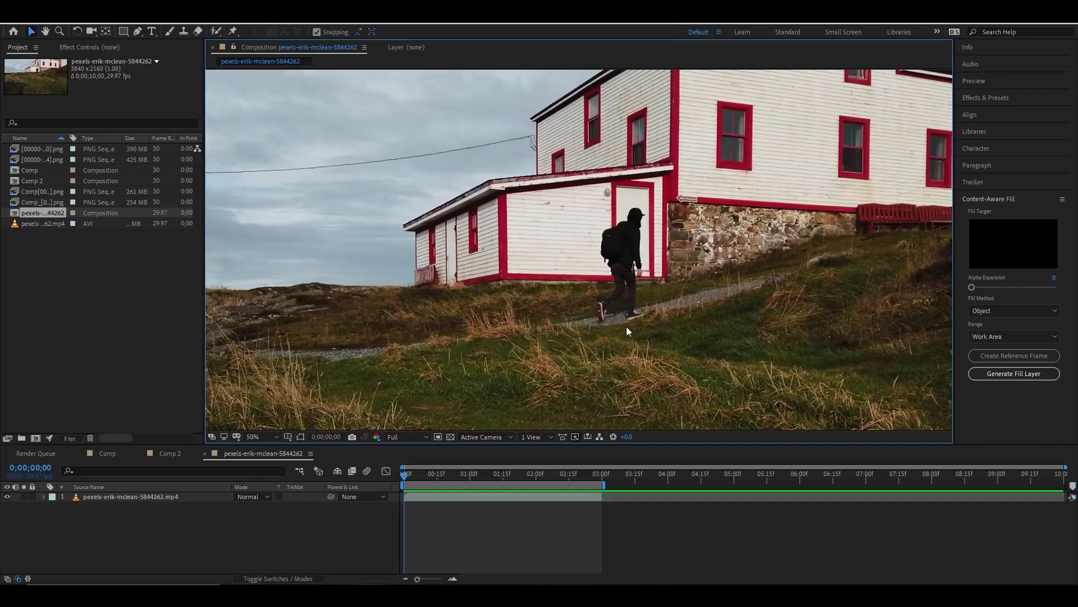
{"action": "scroll", "coordinate": [630, 349], "scroll_direction": "down", "scroll_amount": 2}
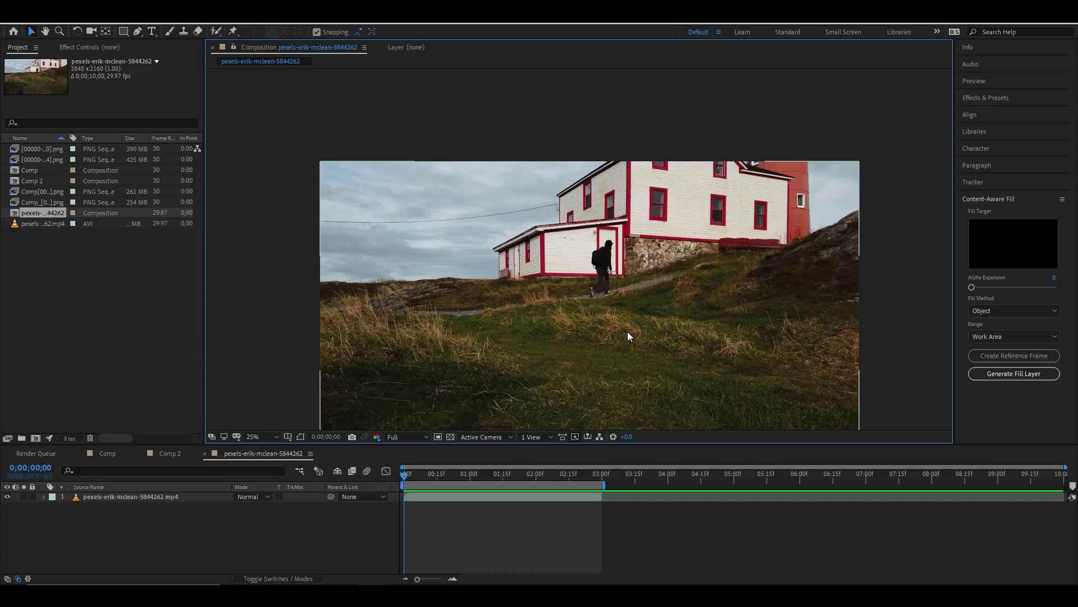
Scrub through the three-second clip to examine the man's walk past the house, and return to the first frame
{"action": "scroll", "coordinate": [628, 332], "scroll_direction": "up", "scroll_amount": 2}
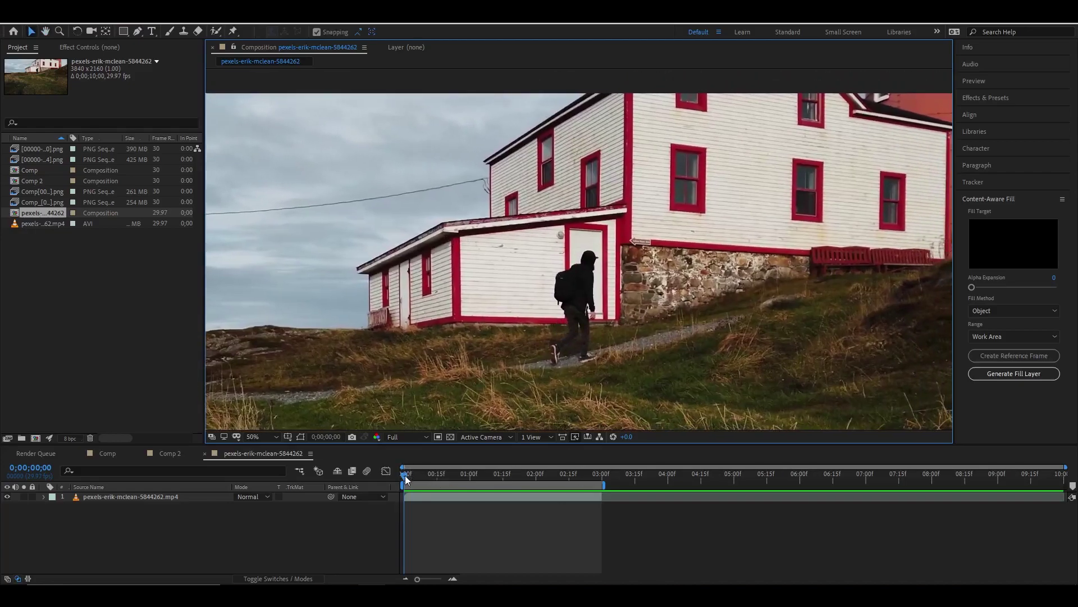
{"action": "left_click_drag", "start_coordinate": [407, 475], "coordinate": [444, 475]}
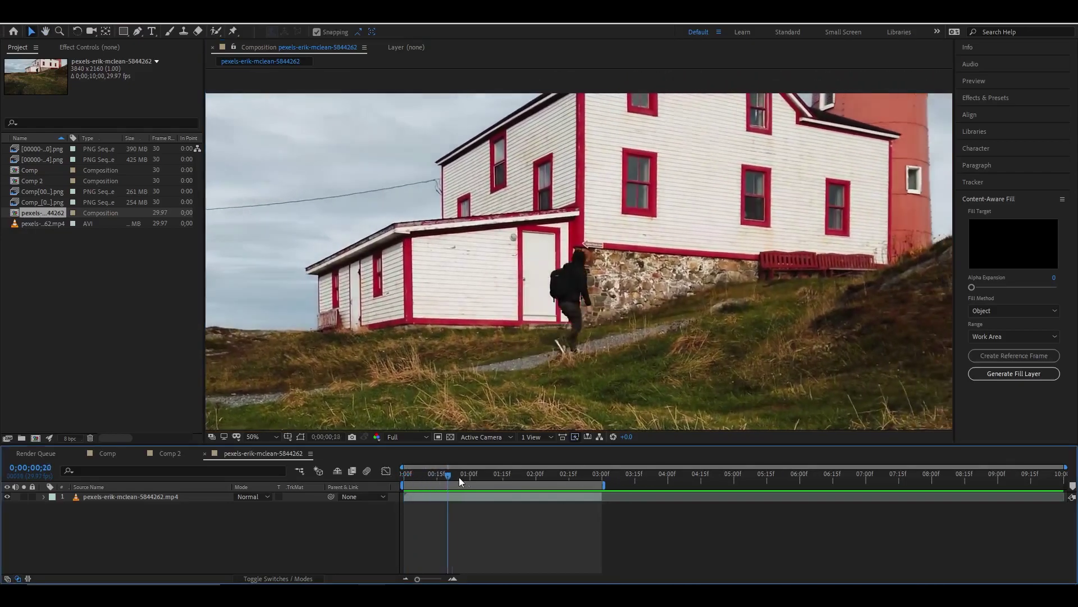
{"action": "left_click", "coordinate": [535, 474]}
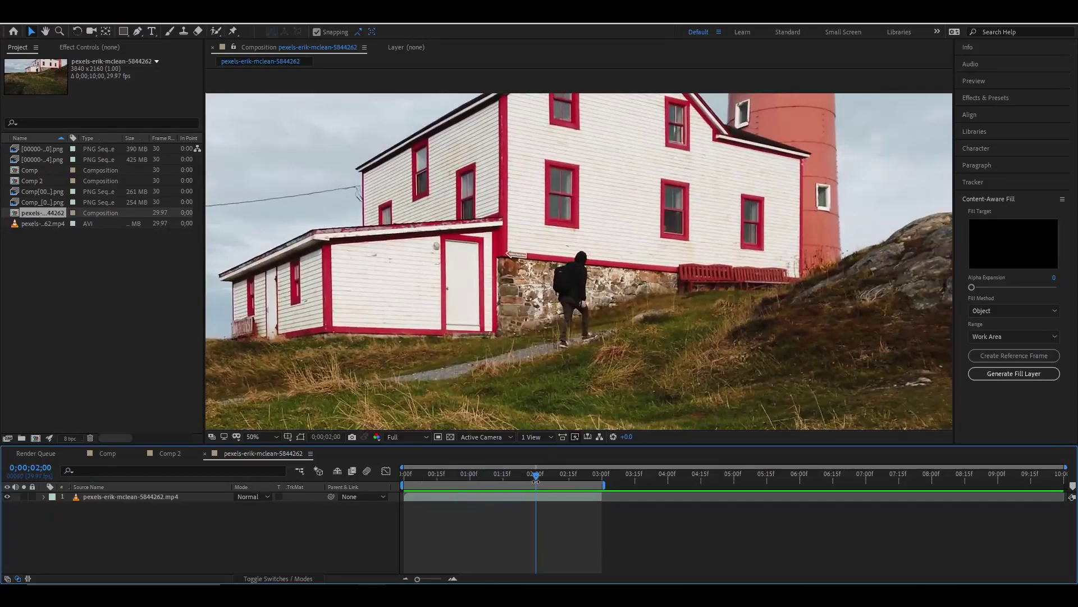
{"action": "left_click_drag", "start_coordinate": [534, 478], "coordinate": [429, 517]}
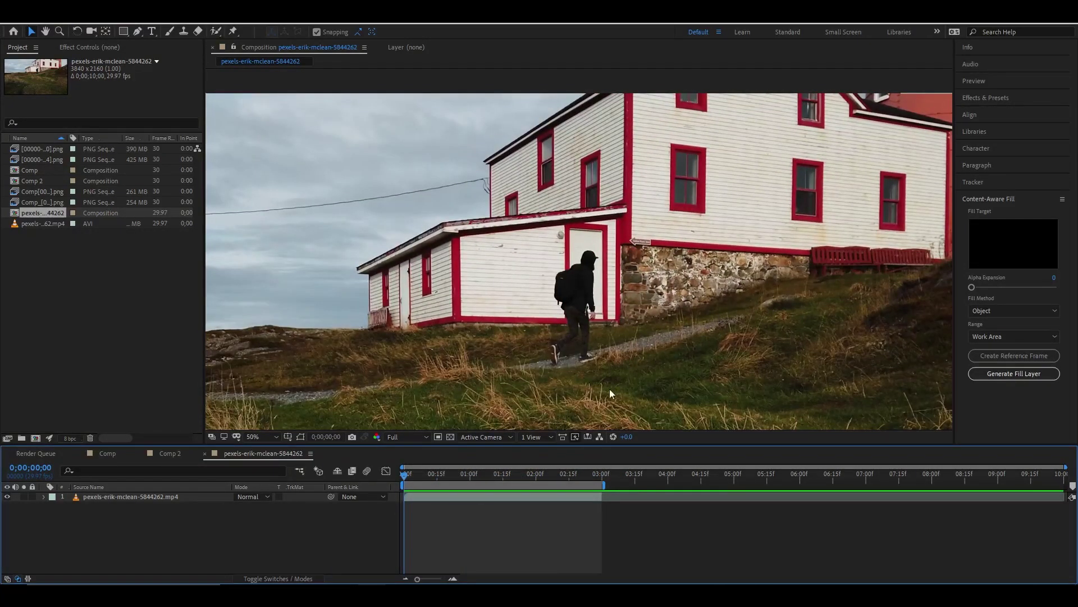
{"action": "left_click_drag", "start_coordinate": [423, 471], "coordinate": [368, 474]}
Draw a closed RotoBezier mask loosely around the walking man on the pexels-erik-mclean-5844262.mp4 layer at the first frame
{"action": "left_click", "coordinate": [158, 497]}
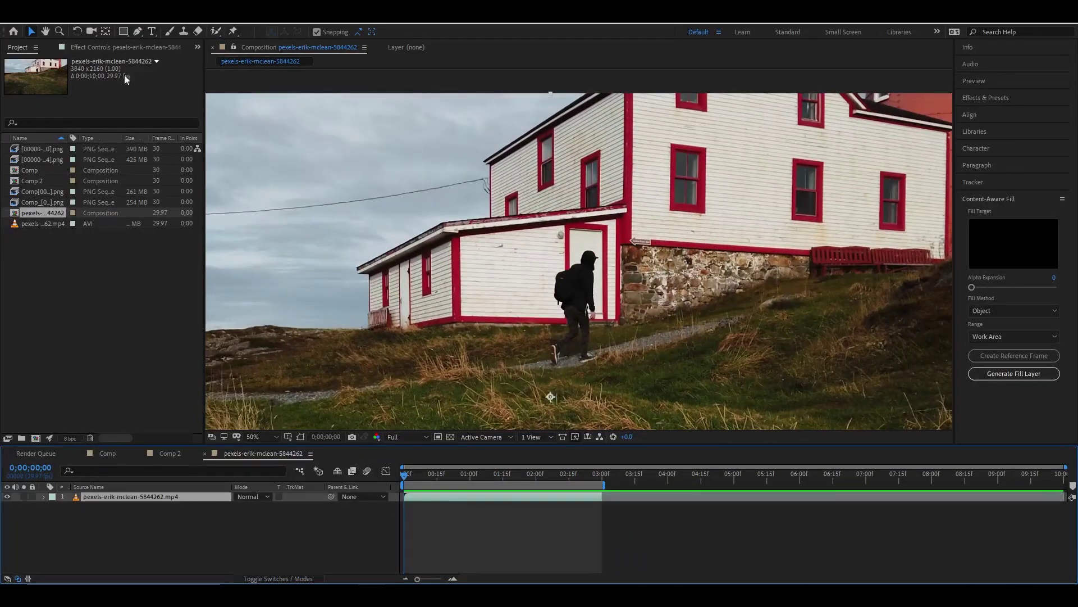
{"action": "left_click", "coordinate": [137, 30]}
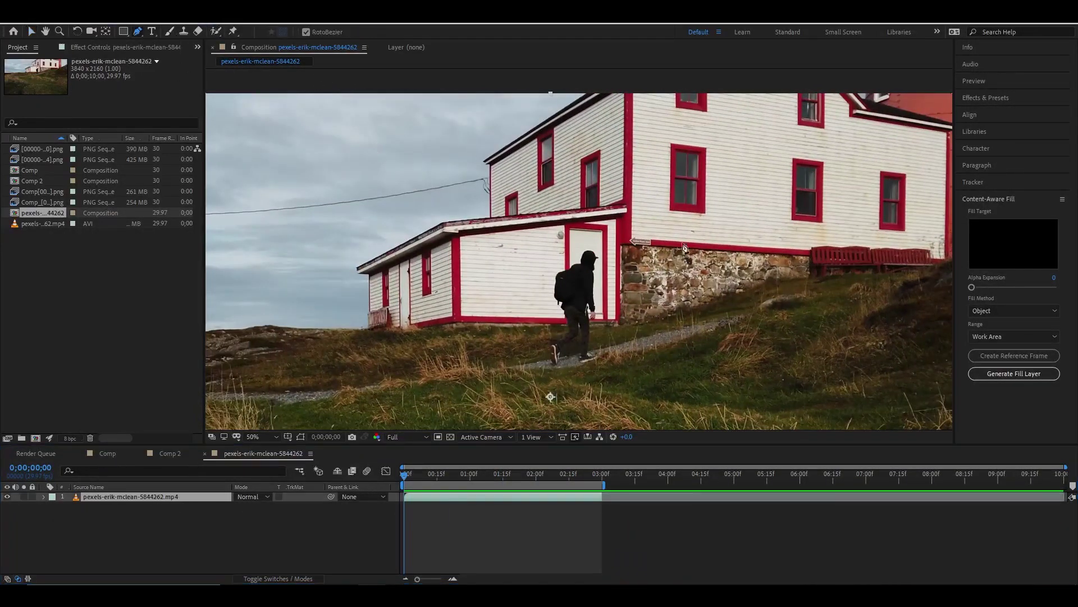
{"action": "scroll", "coordinate": [606, 288], "scroll_direction": "up", "scroll_amount": 2}
{"action": "left_click_drag", "start_coordinate": [636, 225], "coordinate": [574, 195]}
{"action": "left_click", "coordinate": [552, 224]}
{"action": "left_click", "coordinate": [538, 263]}
{"action": "left_click", "coordinate": [542, 315]}
{"action": "left_click", "coordinate": [556, 342]}
{"action": "left_click", "coordinate": [530, 391]}
{"action": "left_click", "coordinate": [536, 418]}
{"action": "left_click", "coordinate": [596, 421]}
{"action": "left_click", "coordinate": [635, 405]}
{"action": "left_click", "coordinate": [633, 366]}
{"action": "left_click", "coordinate": [637, 322]}
{"action": "left_click", "coordinate": [641, 267]}
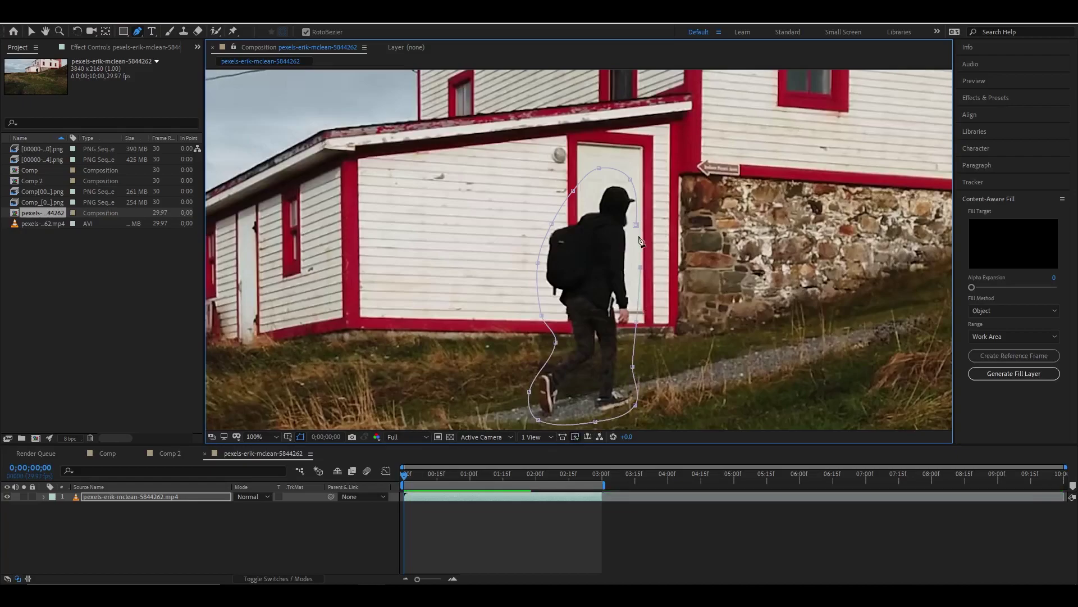
{"action": "left_click", "coordinate": [636, 225]}
{"action": "left_click_drag", "start_coordinate": [642, 266], "coordinate": [640, 267]}
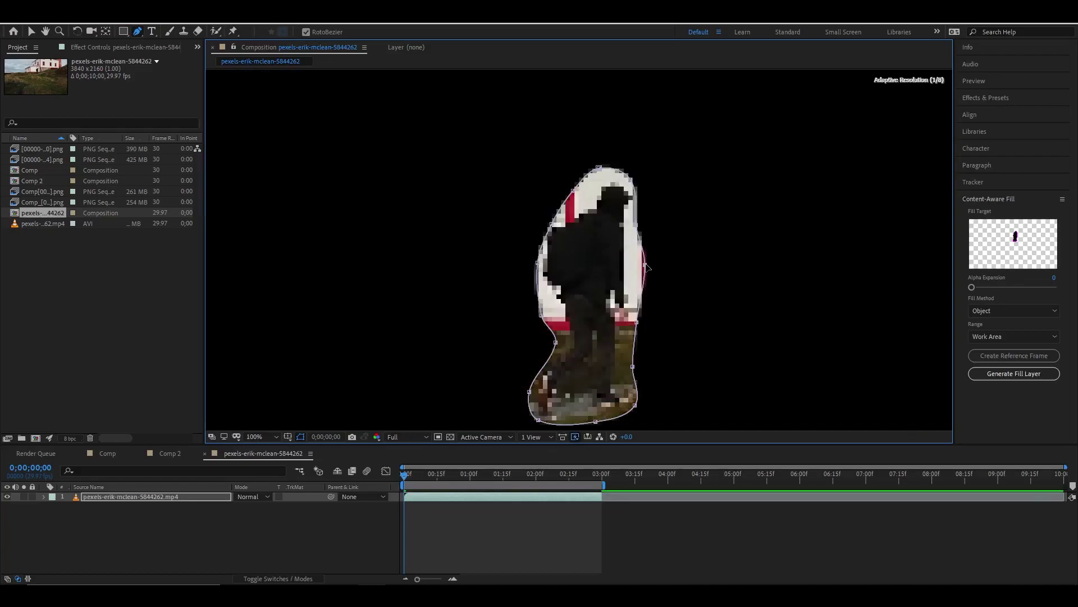
Set Mask 1's mode to None and start keyframing its Mask Path at the first frame
{"action": "key", "text": "m"}
{"action": "left_click", "coordinate": [256, 506]}
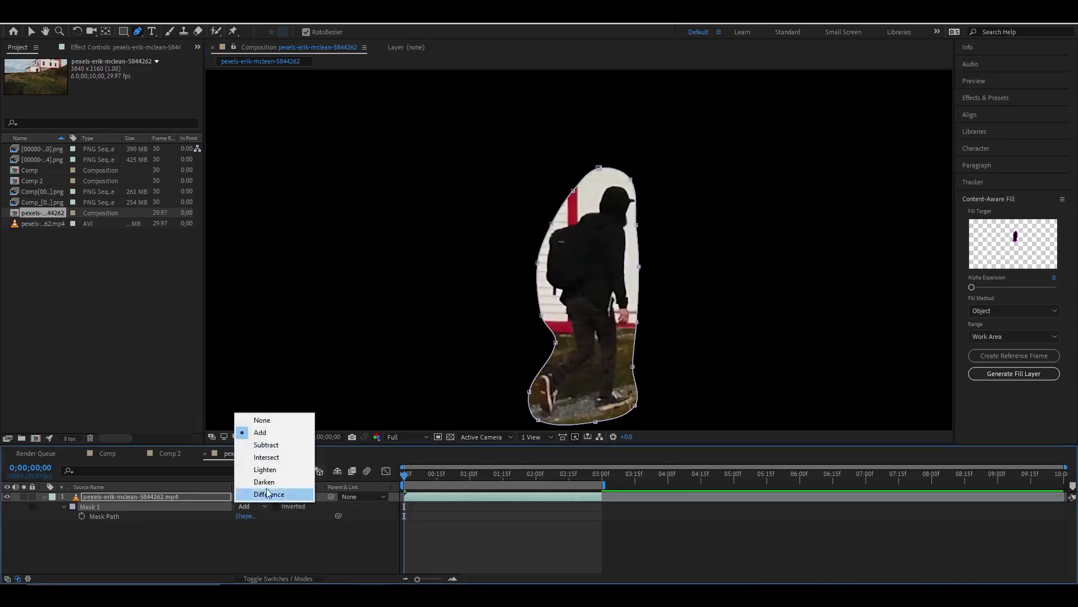
{"action": "left_click", "coordinate": [275, 420]}
{"action": "key", "text": "space"}
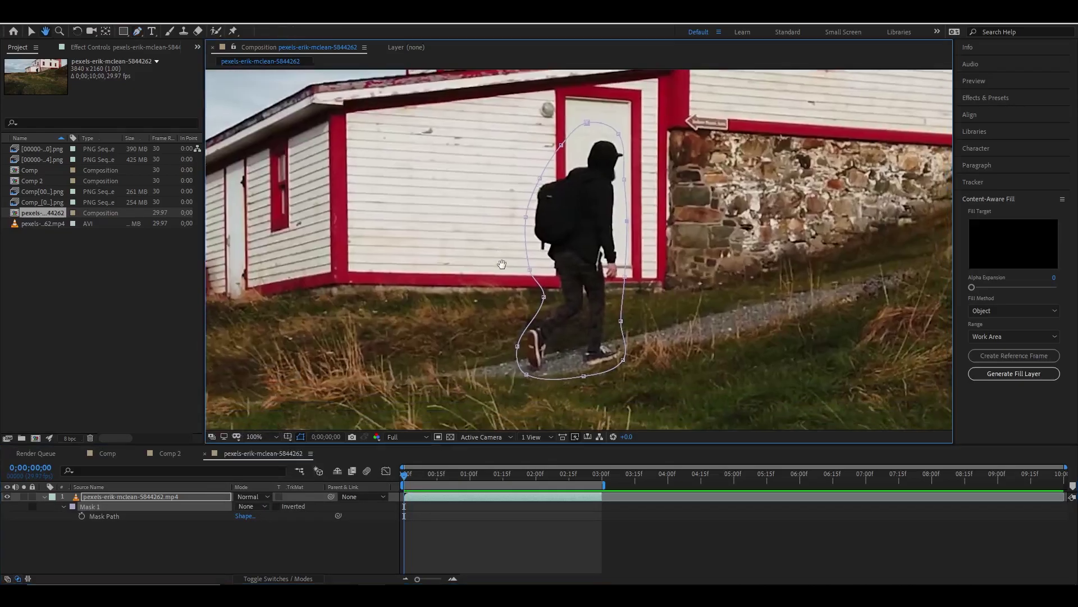
{"action": "key", "text": "space"}
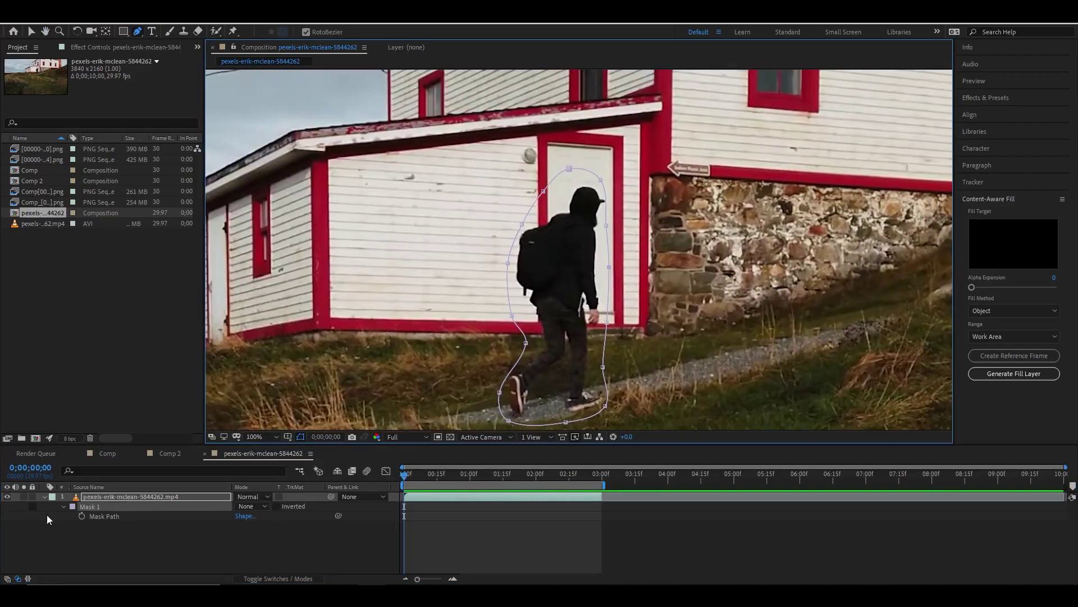
{"action": "left_click", "coordinate": [82, 515]}
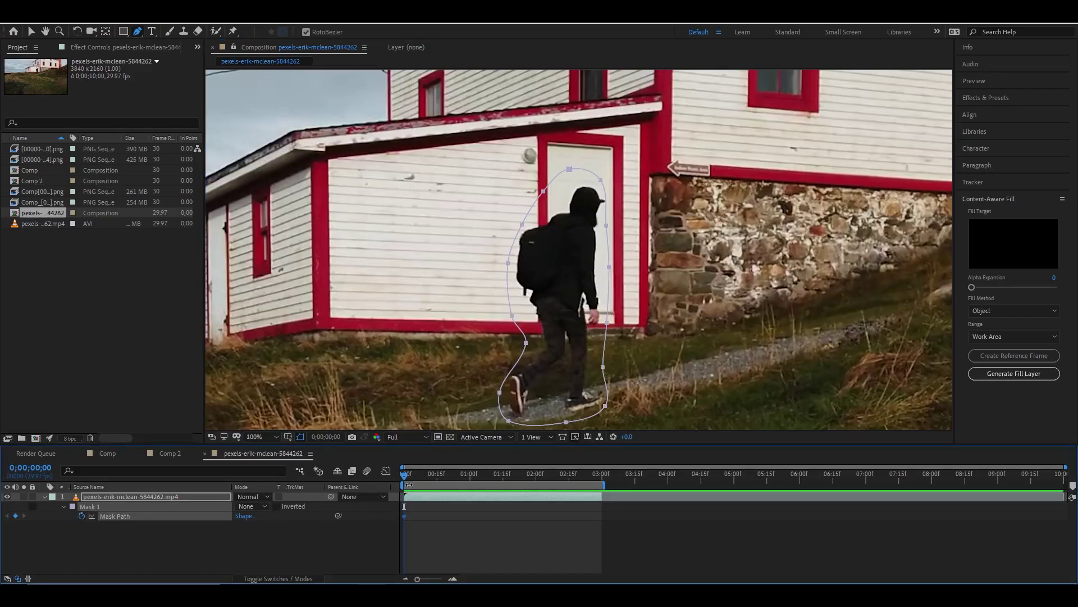
Keyframe the mask to fit the man at 0;00;00;16, 0;00;00;11 and 0;00;00;05, widening it around his hand and front foot
{"action": "left_click_drag", "start_coordinate": [410, 479], "coordinate": [439, 479]}
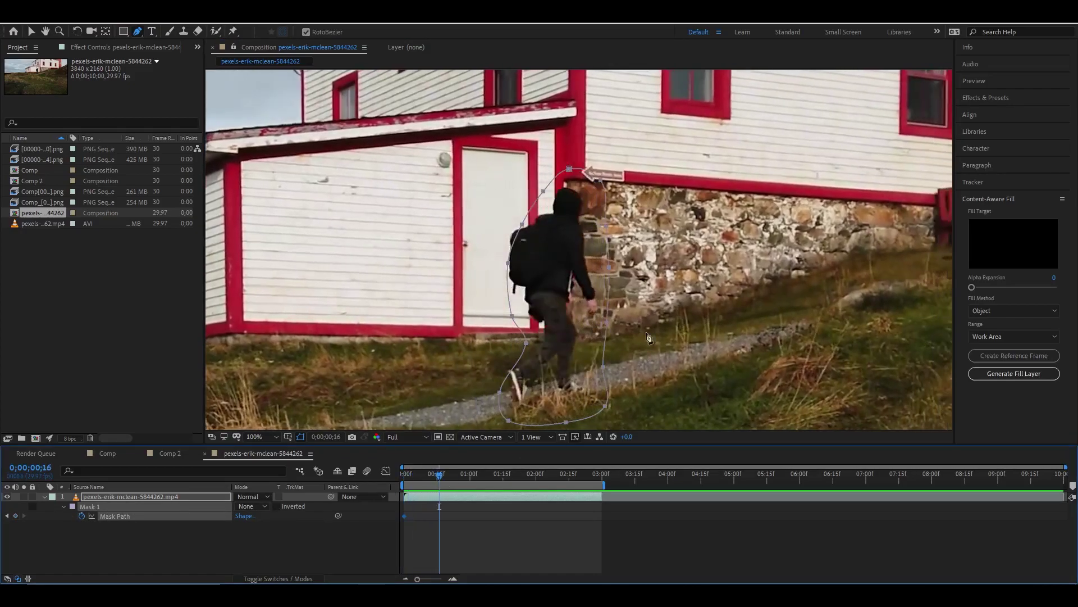
{"action": "left_click_drag", "start_coordinate": [522, 227], "coordinate": [511, 225]}
{"action": "left_click_drag", "start_coordinate": [437, 481], "coordinate": [429, 483]}
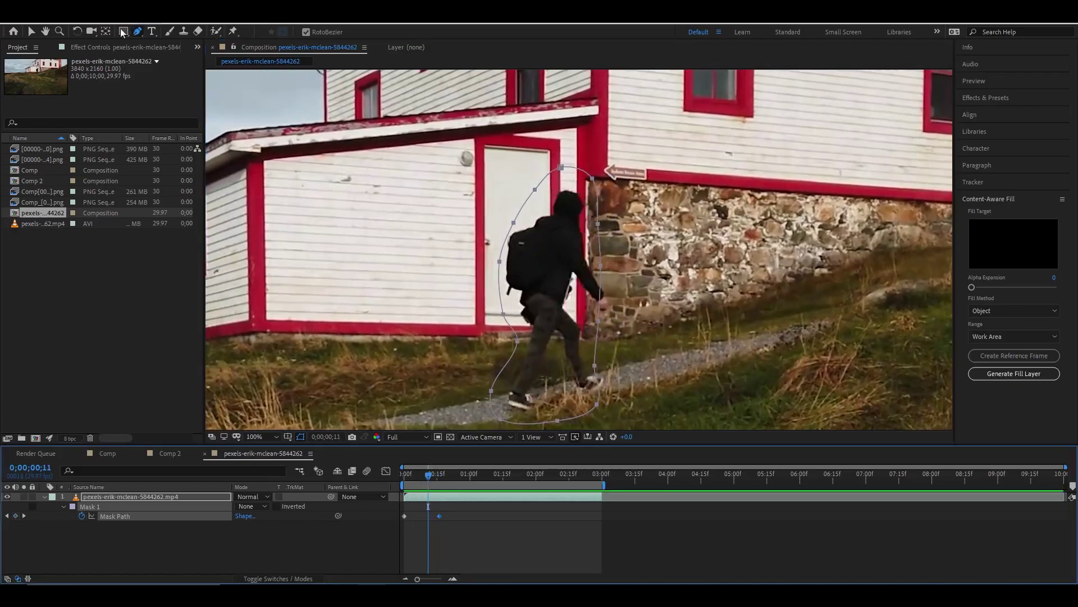
{"action": "left_click", "coordinate": [32, 32]}
{"action": "left_click", "coordinate": [610, 311]}
{"action": "left_click_drag", "start_coordinate": [599, 321], "coordinate": [619, 313]}
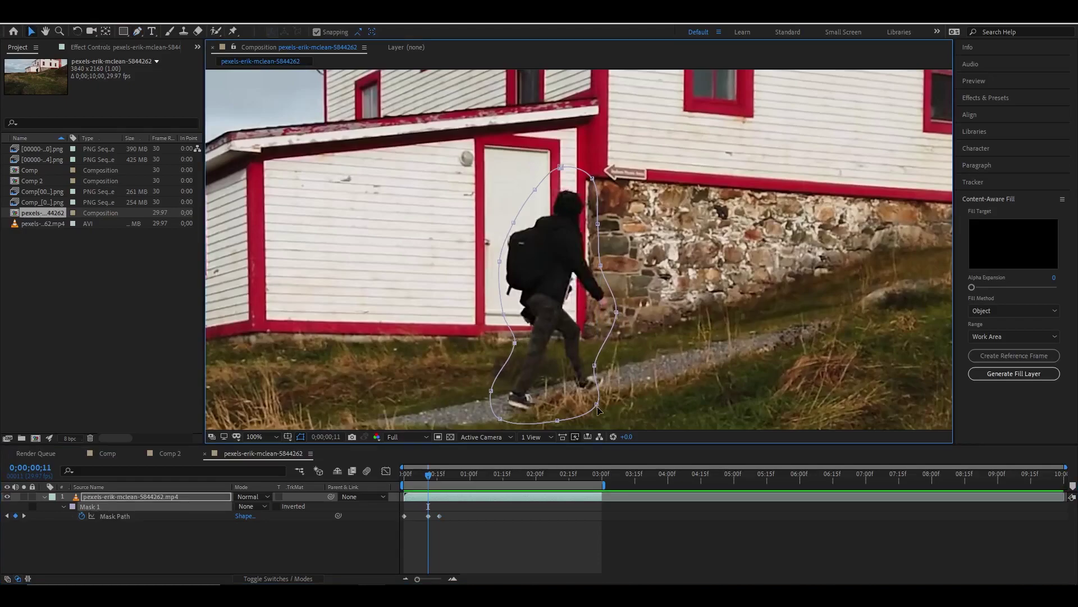
{"action": "left_click_drag", "start_coordinate": [599, 403], "coordinate": [603, 367]}
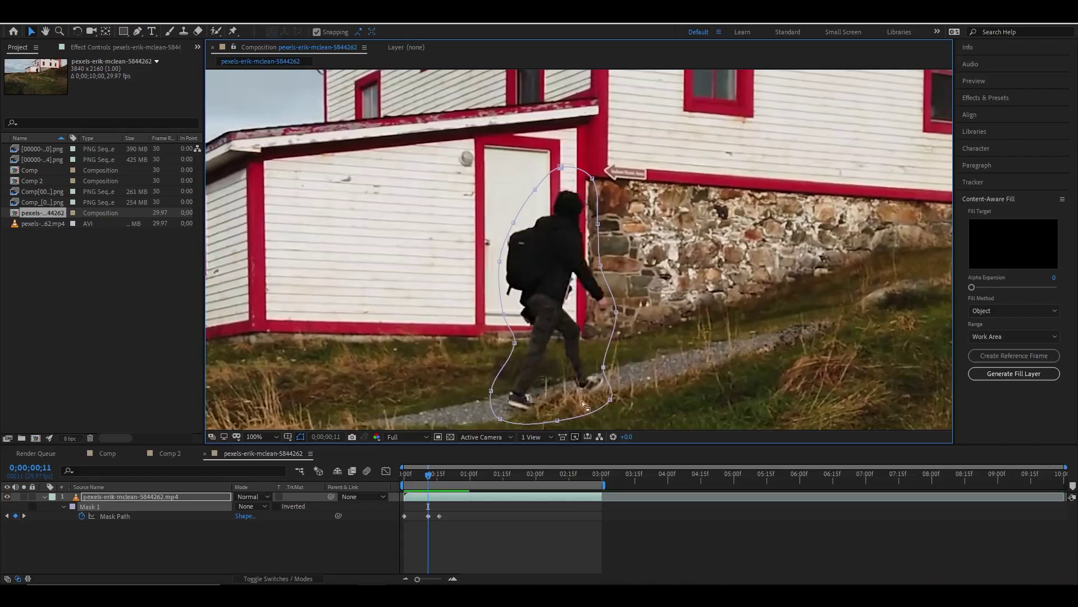
{"action": "left_click_drag", "start_coordinate": [429, 480], "coordinate": [417, 482]}
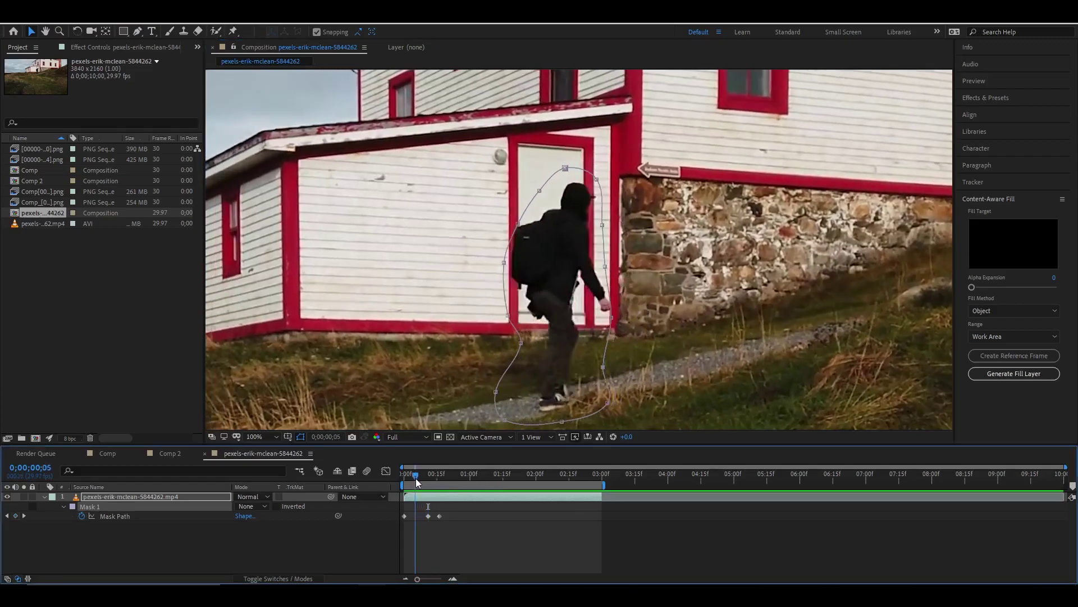
{"action": "left_click_drag", "start_coordinate": [615, 317], "coordinate": [616, 318]}
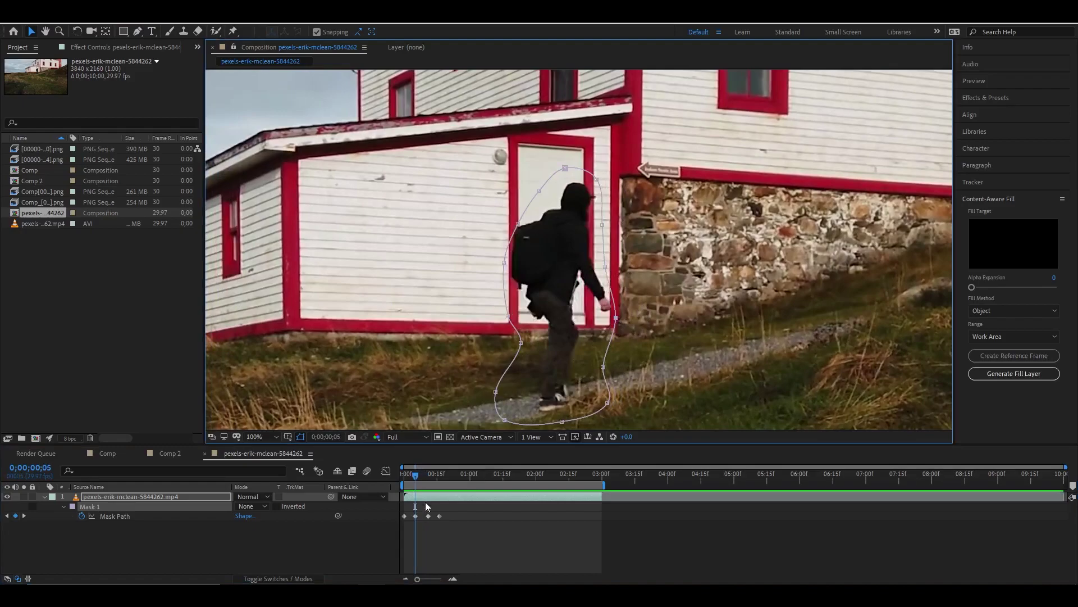
Move and reshape the mask points to enclose the man's body and feet at about one second into the clip
{"action": "left_click_drag", "start_coordinate": [519, 225], "coordinate": [510, 217]}
{"action": "left_click_drag", "start_coordinate": [415, 479], "coordinate": [471, 482]}
{"action": "left_click_drag", "start_coordinate": [594, 403], "coordinate": [618, 352]}
{"action": "left_click_drag", "start_coordinate": [496, 418], "coordinate": [510, 409]}
{"action": "left_click_drag", "start_coordinate": [596, 228], "coordinate": [609, 219]}
{"action": "left_click_drag", "start_coordinate": [532, 188], "coordinate": [603, 186]}
{"action": "left_click_drag", "start_coordinate": [495, 260], "coordinate": [500, 258]}
{"action": "left_click_drag", "start_coordinate": [501, 325], "coordinate": [499, 315]}
Adjust the mask path around the man with keyframes at about 1.4, 2.2 and 2.9 seconds
{"action": "left_click_drag", "start_coordinate": [472, 475], "coordinate": [498, 478]}
{"action": "double_click", "coordinate": [533, 354]}
{"action": "left_click_drag", "start_coordinate": [533, 354], "coordinate": [543, 354]}
{"action": "key", "text": "Return"}
{"action": "left_click_drag", "start_coordinate": [499, 475], "coordinate": [549, 476]}
{"action": "left_click_drag", "start_coordinate": [523, 332], "coordinate": [514, 330]}
{"action": "left_click_drag", "start_coordinate": [556, 475], "coordinate": [597, 472]}
{"action": "left_click_drag", "start_coordinate": [620, 347], "coordinate": [618, 345]}
Return to the first frame and start creating a Content-Aware Fill reference frame for the masked clip layer
{"action": "left_click_drag", "start_coordinate": [597, 474], "coordinate": [391, 499]}
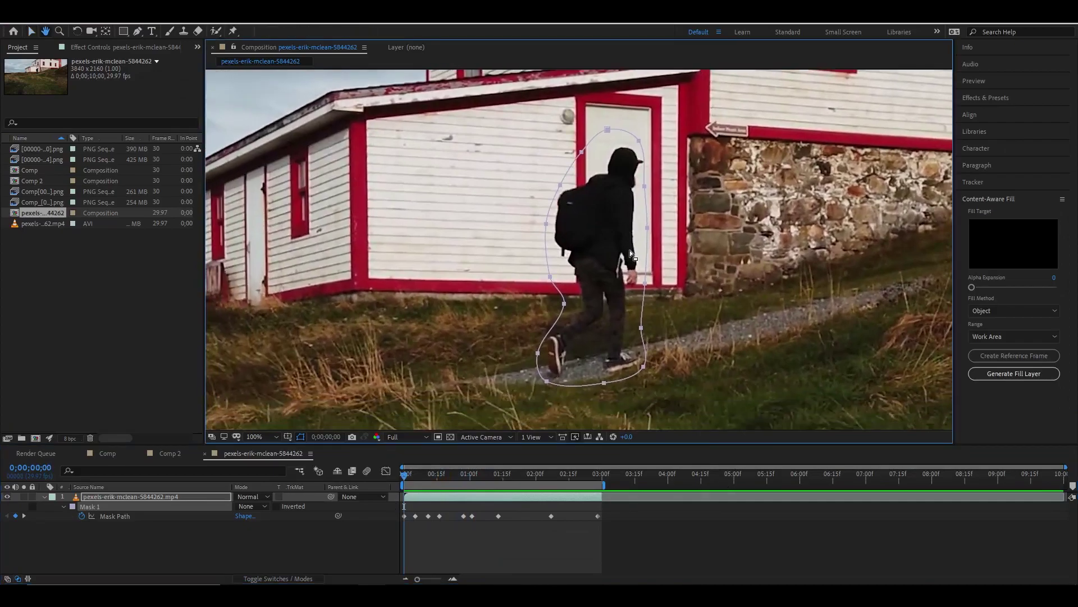
{"action": "key", "text": "comma"}
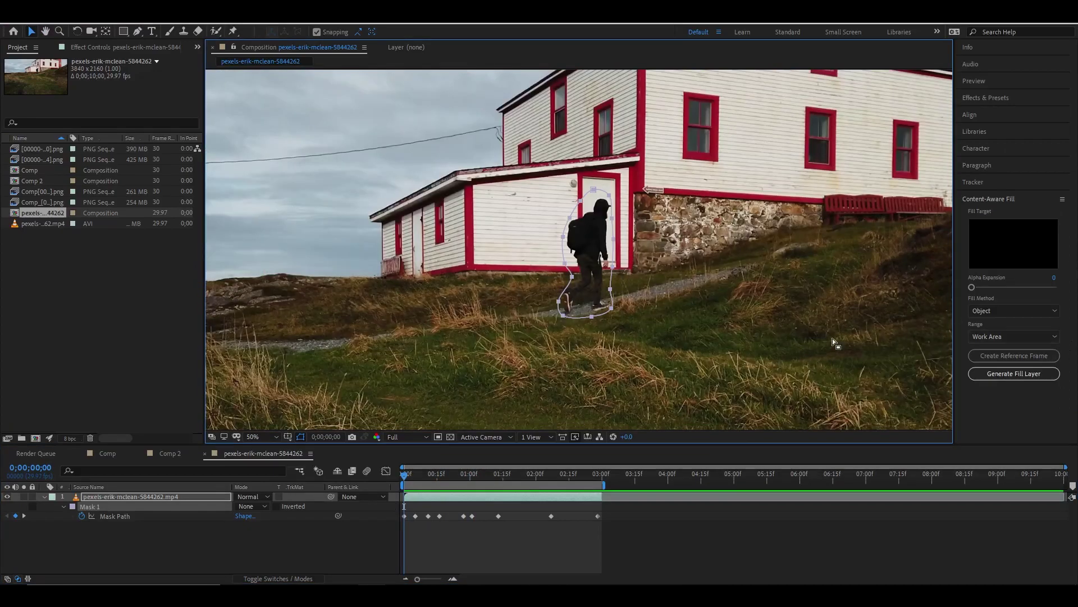
{"action": "left_click_drag", "start_coordinate": [408, 473], "coordinate": [380, 476]}
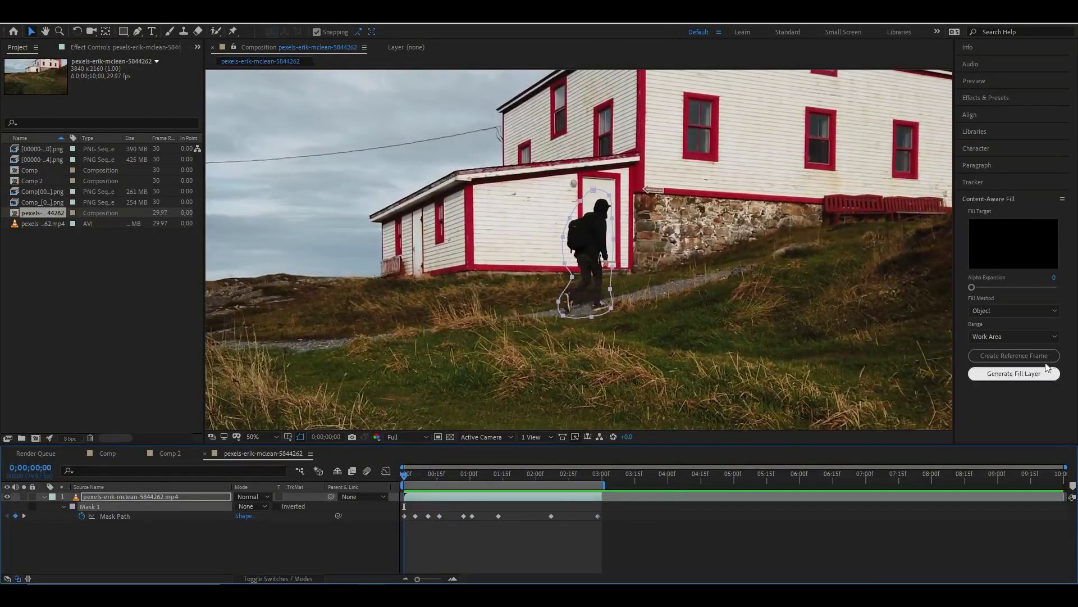
{"action": "left_click", "coordinate": [200, 495]}
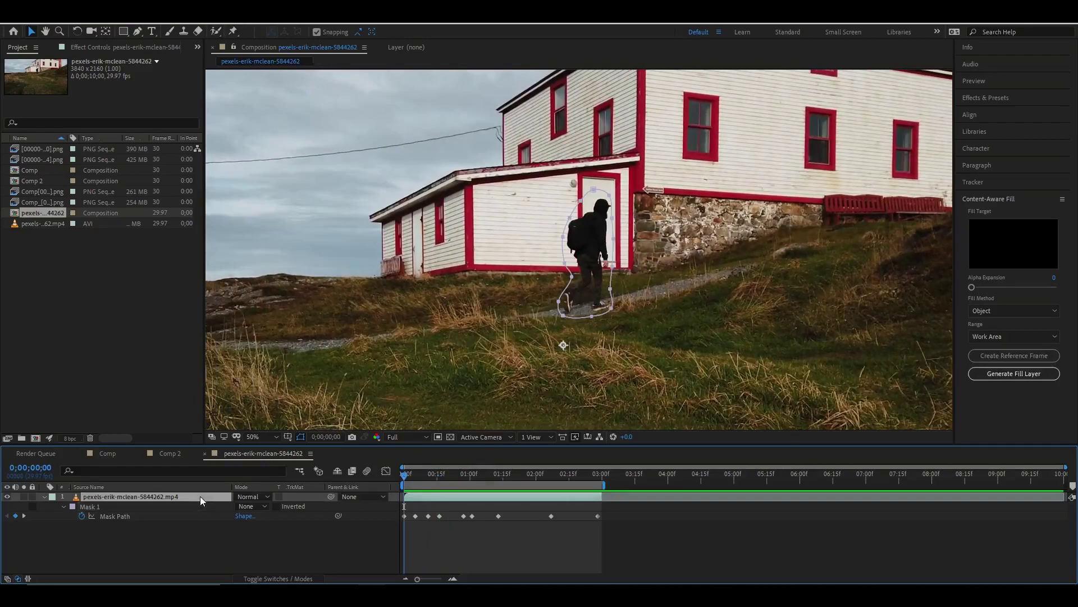
{"action": "left_click", "coordinate": [43, 497]}
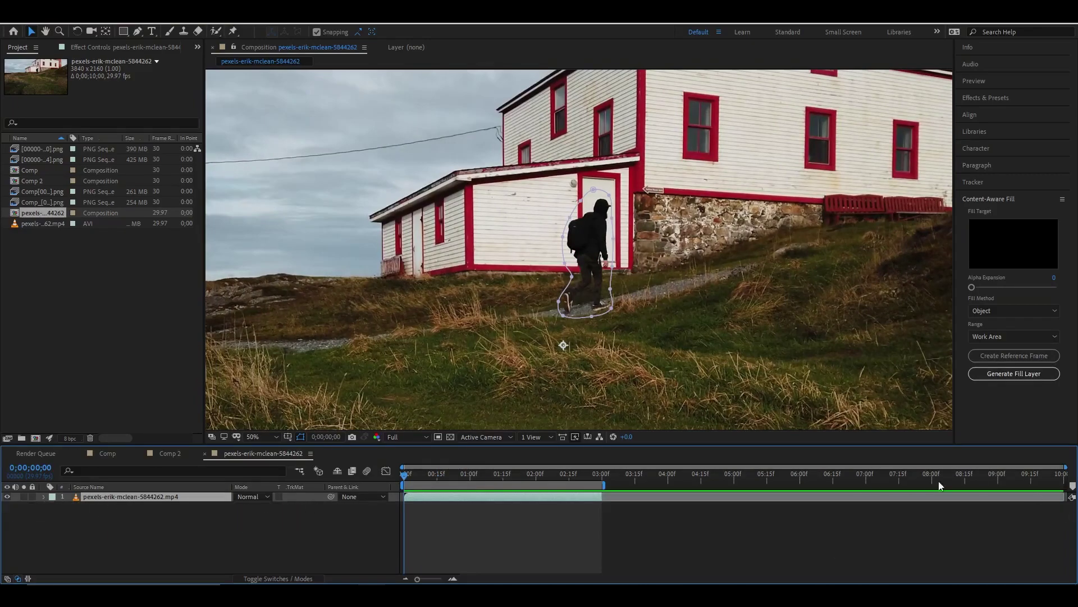
{"action": "left_click", "coordinate": [1013, 351]}
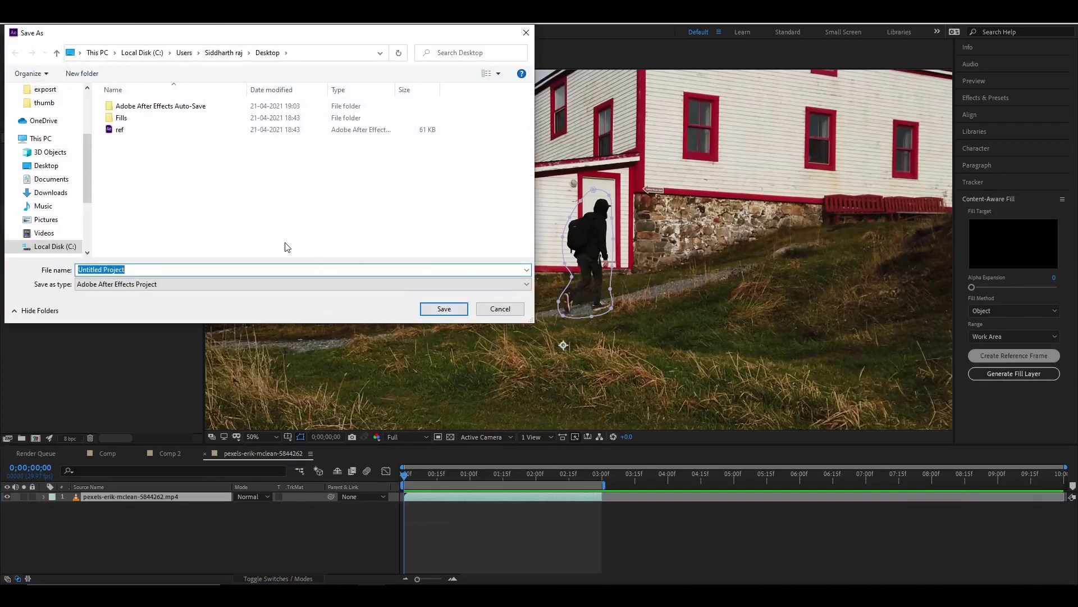
Save the project as Untitled Project in a new folder named cleanplate inside the after effects tutorial folder on the F: drive
{"action": "scroll", "coordinate": [49, 196], "scroll_direction": "down", "scroll_amount": 3}
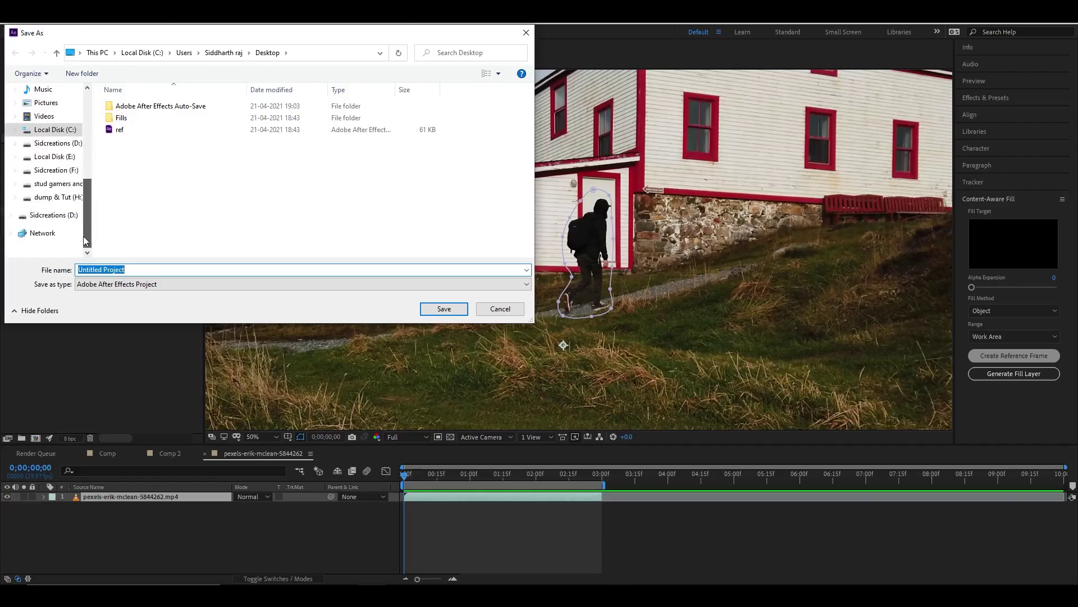
{"action": "left_click", "coordinate": [62, 168]}
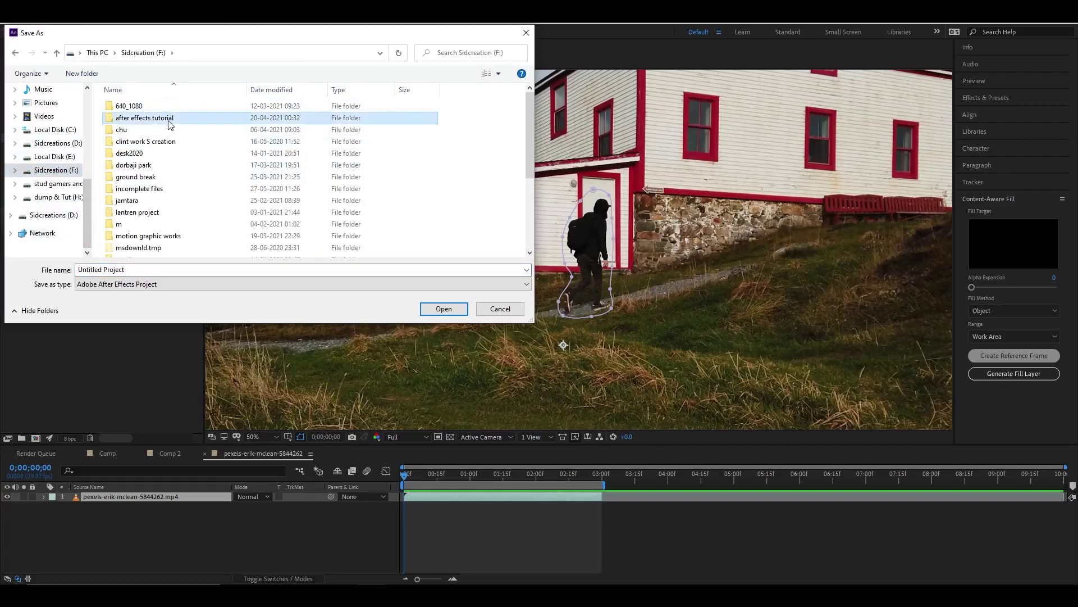
{"action": "double_click", "coordinate": [124, 117]}
{"action": "left_click", "coordinate": [82, 73]}
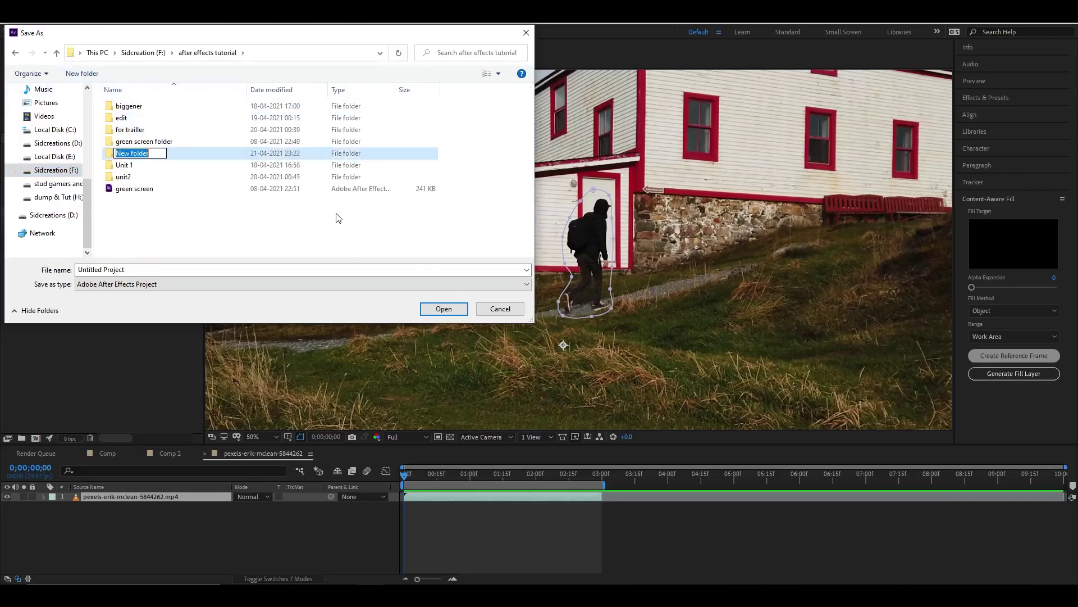
{"action": "type", "text": "cleanplate"}
{"action": "key", "text": "Return"}
{"action": "key", "text": "Return"}
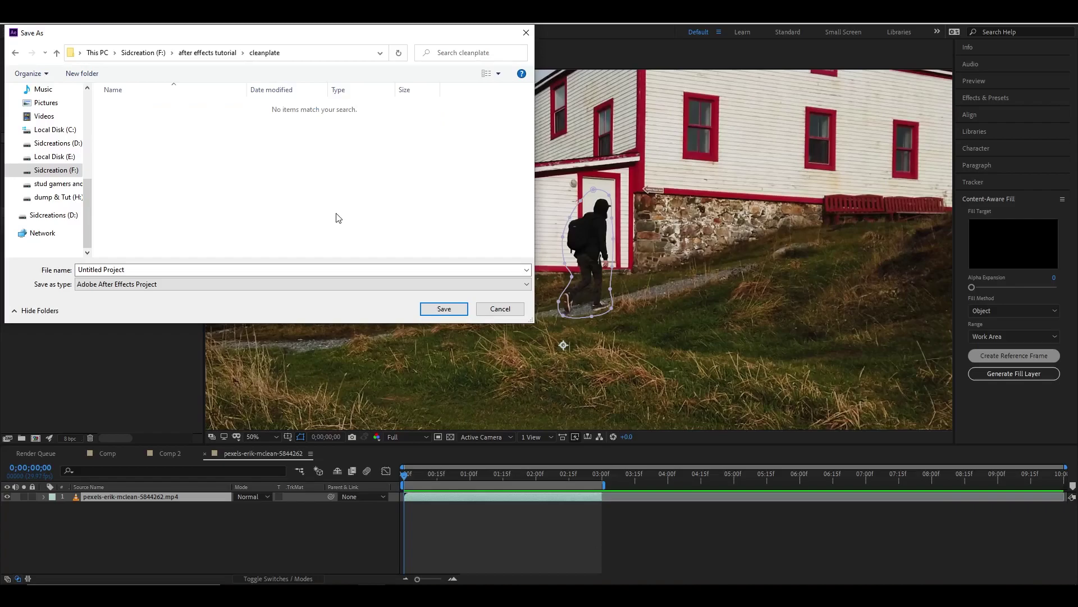
{"action": "left_click", "coordinate": [444, 309]}
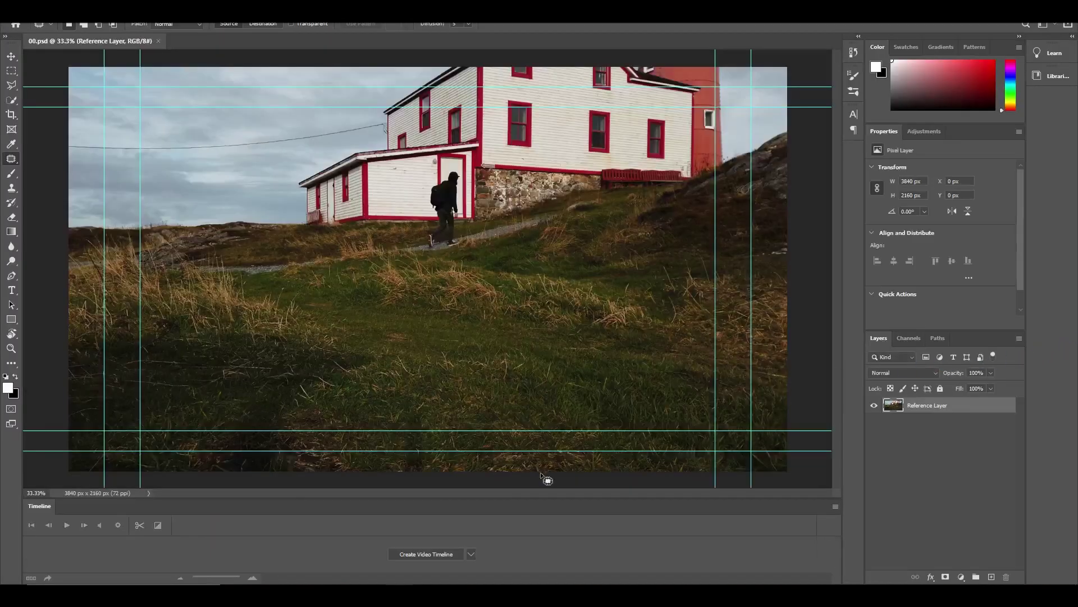
In Photoshop, close the timeline and enlarge the view of the 00.psd reference frame
{"action": "left_click", "coordinate": [836, 507]}
{"action": "left_click", "coordinate": [870, 483]}
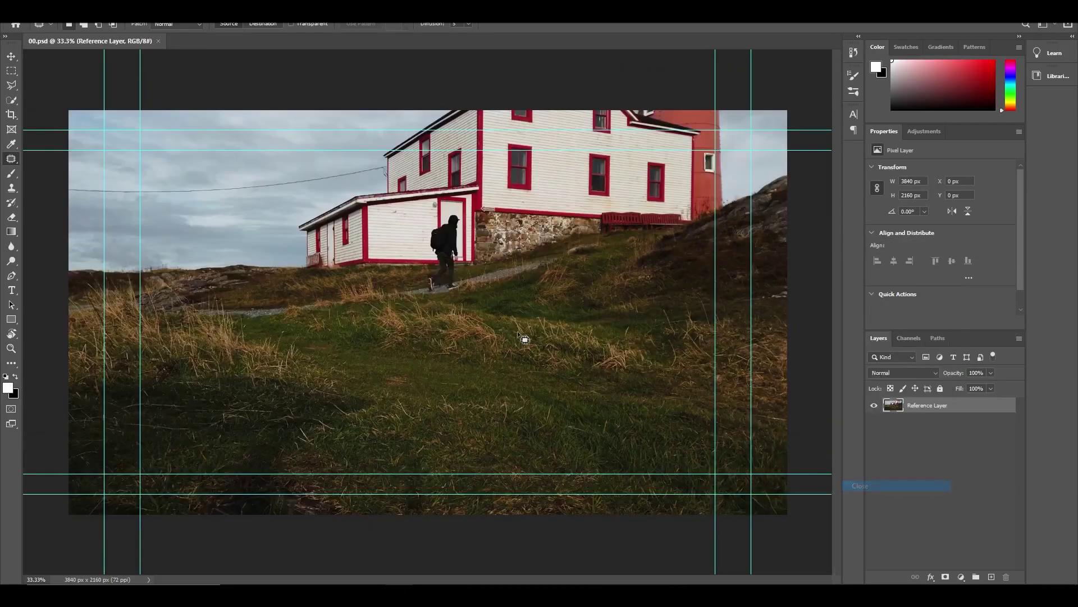
{"action": "key", "text": "ctrl+0"}
{"action": "scroll", "coordinate": [419, 224], "scroll_direction": "up", "scroll_amount": 2}
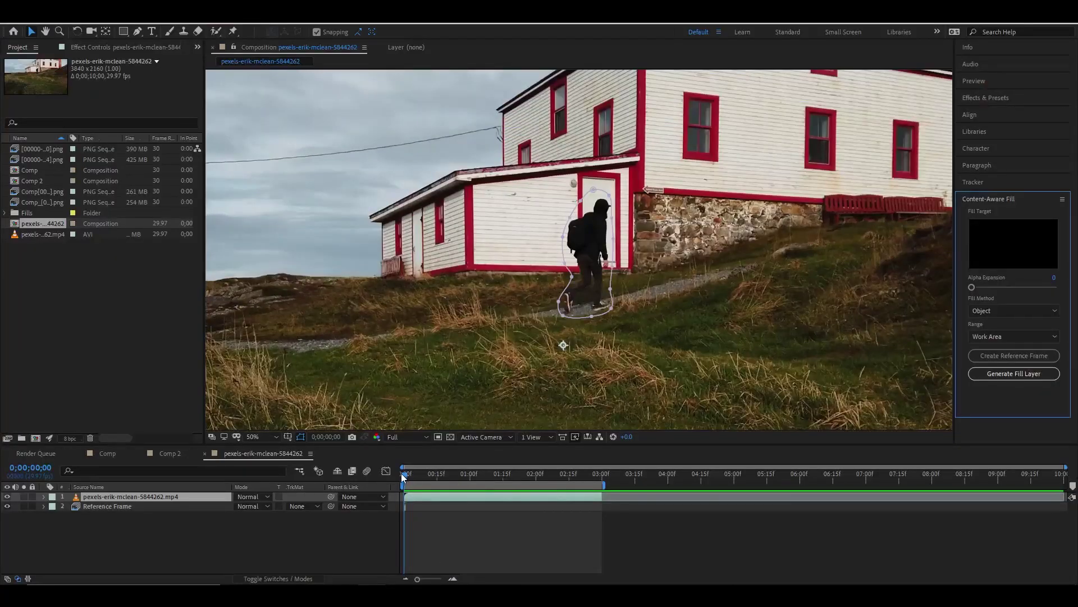
Back in After Effects, go to 0;00;02;28 and create a second reference frame there
{"action": "left_click_drag", "start_coordinate": [401, 473], "coordinate": [598, 501]}
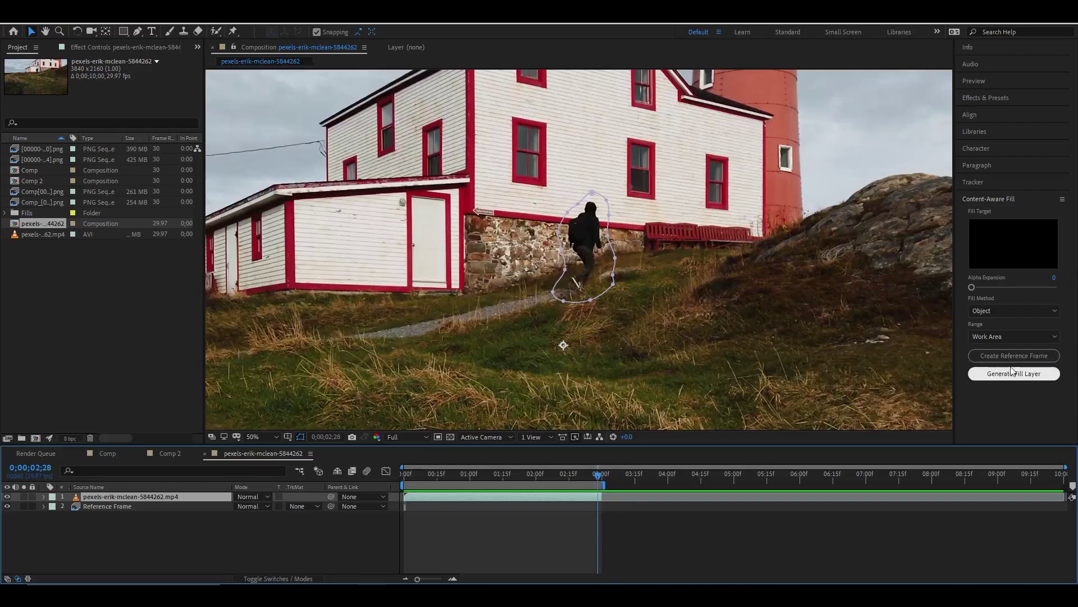
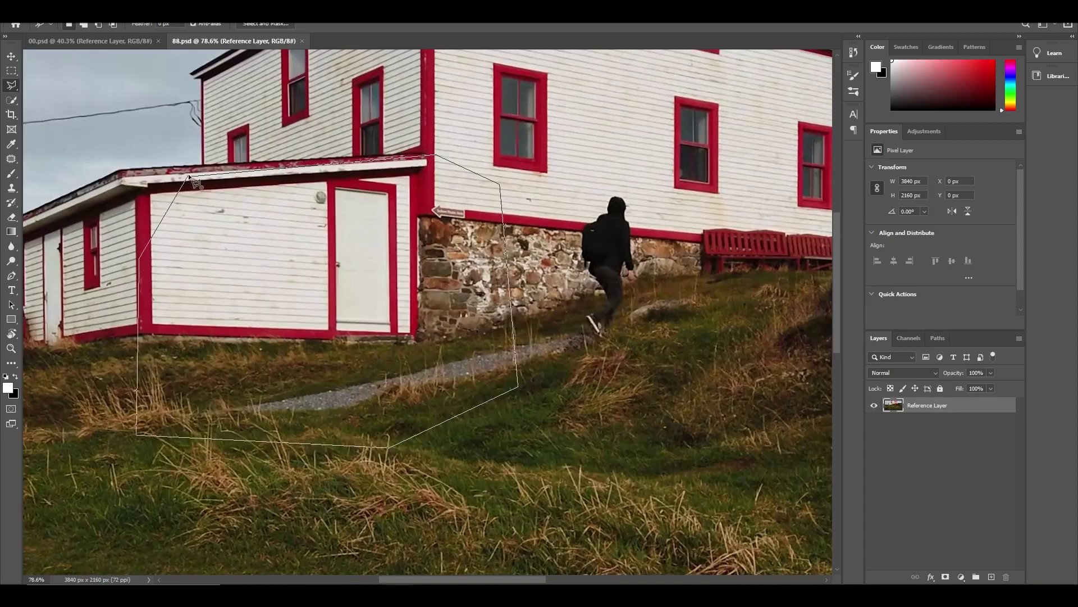
Copy the lassoed clean doorway area from 88.psd into 00.psd and position it over the man
{"action": "left_click", "coordinate": [190, 178]}
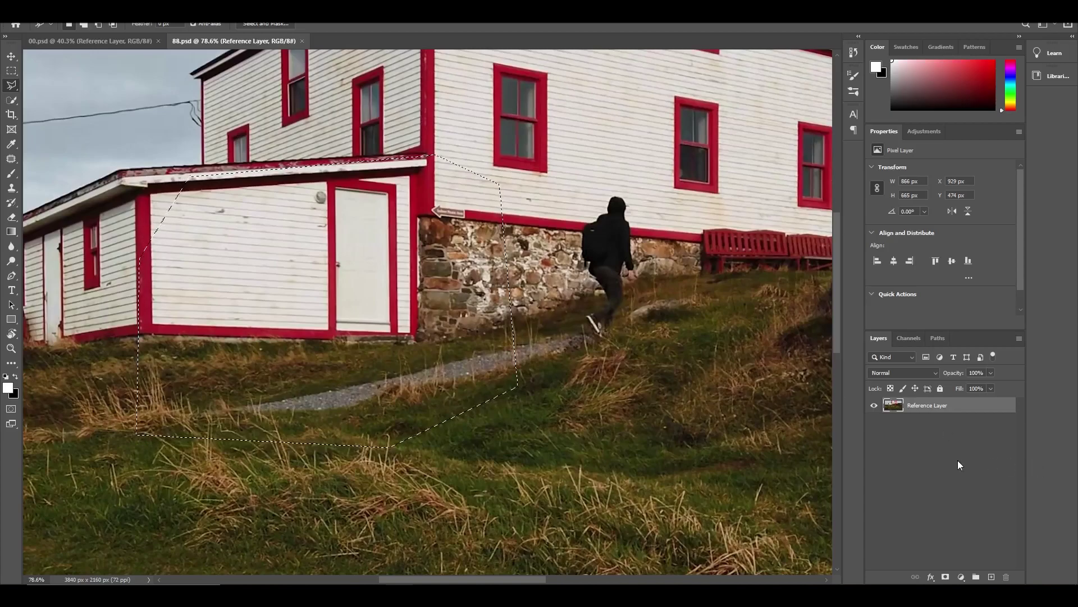
{"action": "left_click", "coordinate": [143, 41]}
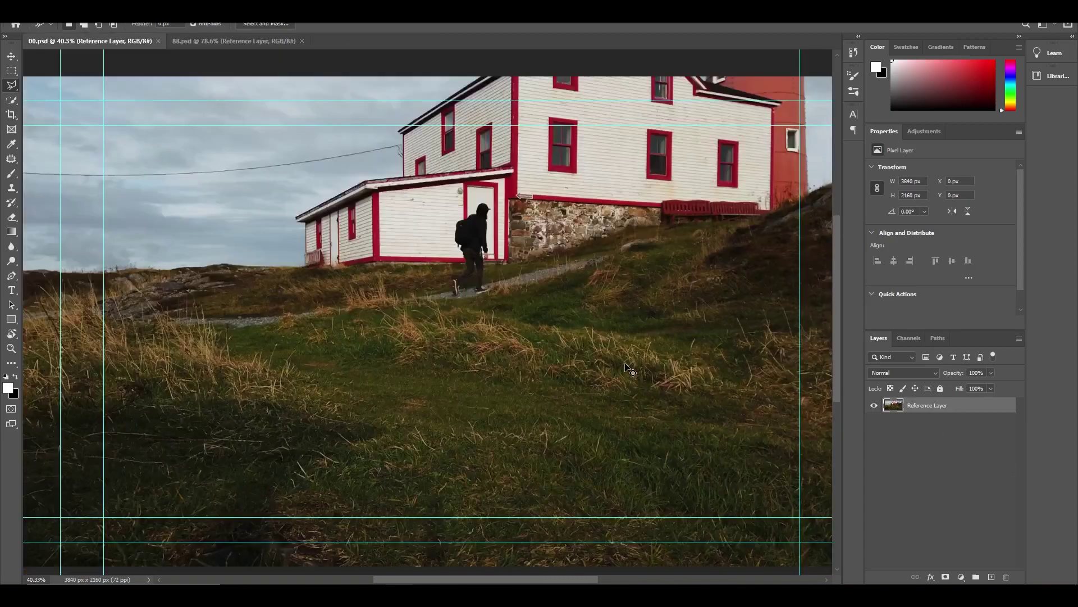
{"action": "key", "text": "ctrl+v"}
{"action": "key", "text": "v"}
{"action": "left_click_drag", "start_coordinate": [498, 359], "coordinate": [487, 247]}
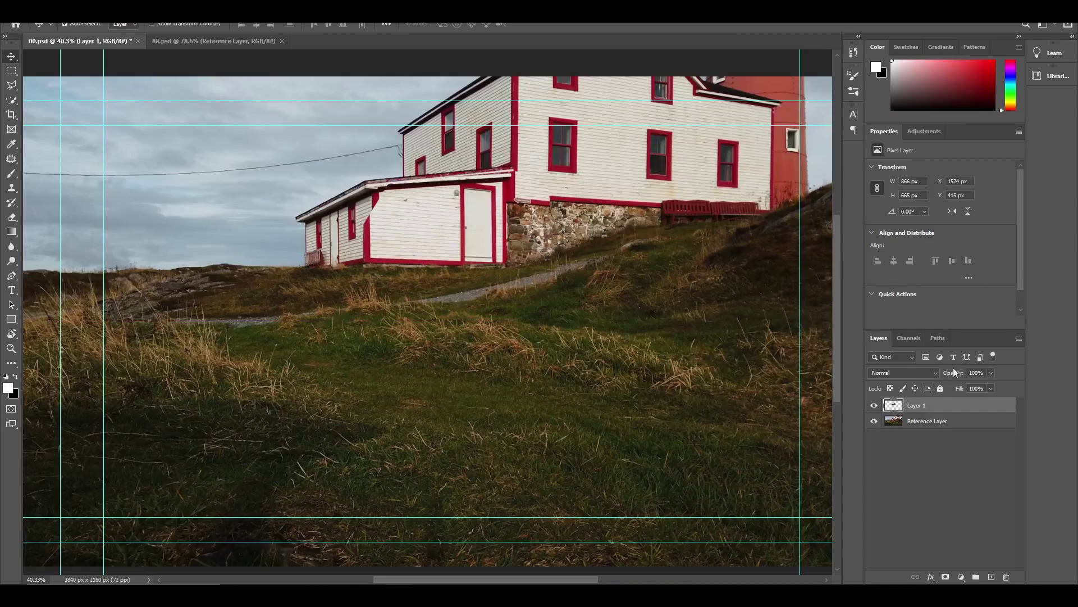
Lower the pasted patch's opacity to 41% and scale and shift it with Free Transform to line up with the house
{"action": "mouse_move", "coordinate": [958, 378]}
{"action": "left_mouse_down"}
{"action": "mouse_move", "coordinate": [925, 381]}
{"action": "mouse_move", "coordinate": [949, 384]}
{"action": "left_mouse_up"}
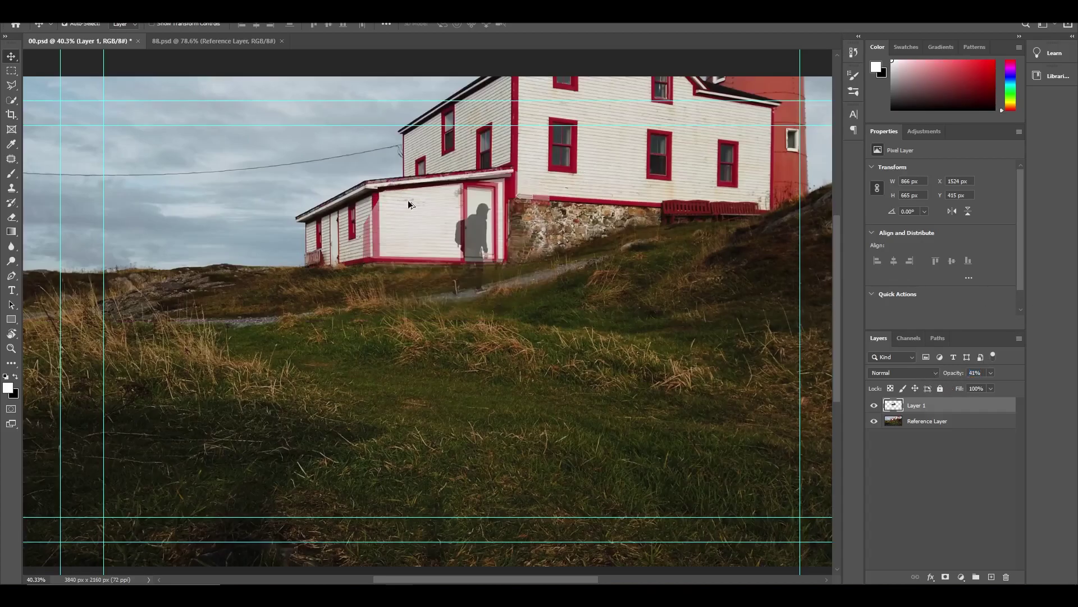
{"action": "scroll", "coordinate": [490, 197], "scroll_direction": "up", "scroll_amount": 5}
{"action": "key", "text": "ctrl+t"}
{"action": "mouse_move", "coordinate": [525, 256]}
{"action": "left_mouse_down"}
{"action": "mouse_move", "coordinate": [517, 254]}
{"action": "mouse_move", "coordinate": [534, 242]}
{"action": "left_mouse_up"}
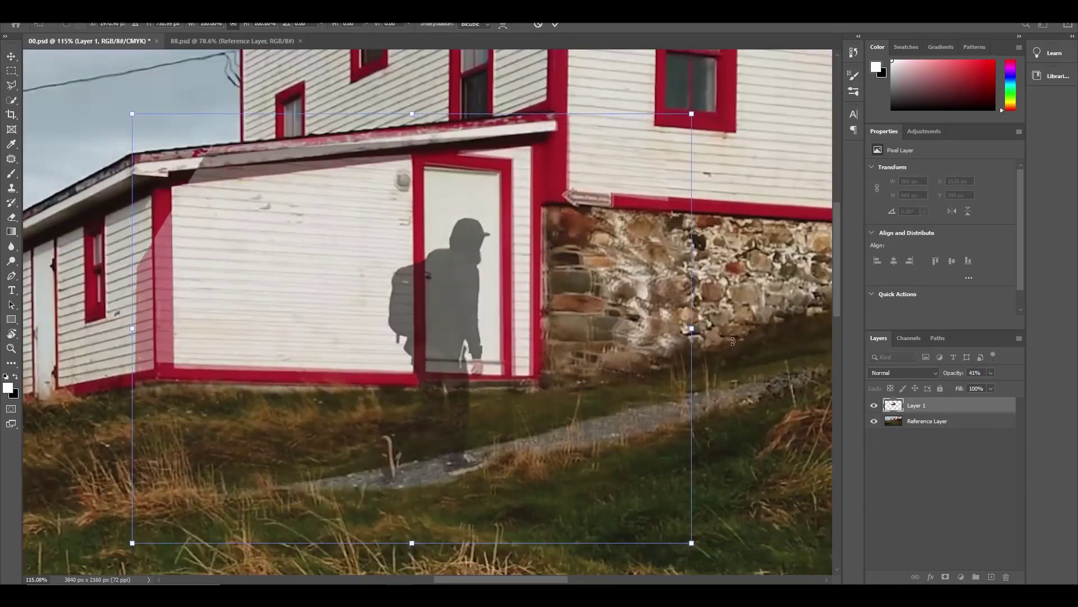
{"action": "left_click_drag", "start_coordinate": [693, 328], "coordinate": [683, 329]}
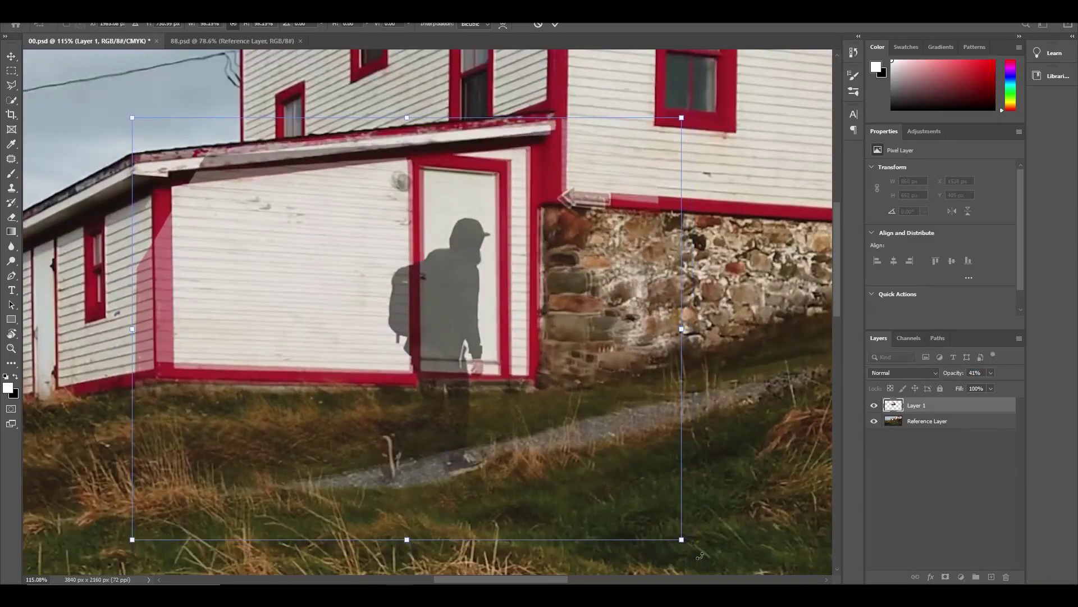
{"action": "left_click_drag", "start_coordinate": [683, 540], "coordinate": [668, 528]}
{"action": "left_click_drag", "start_coordinate": [577, 457], "coordinate": [588, 458]}
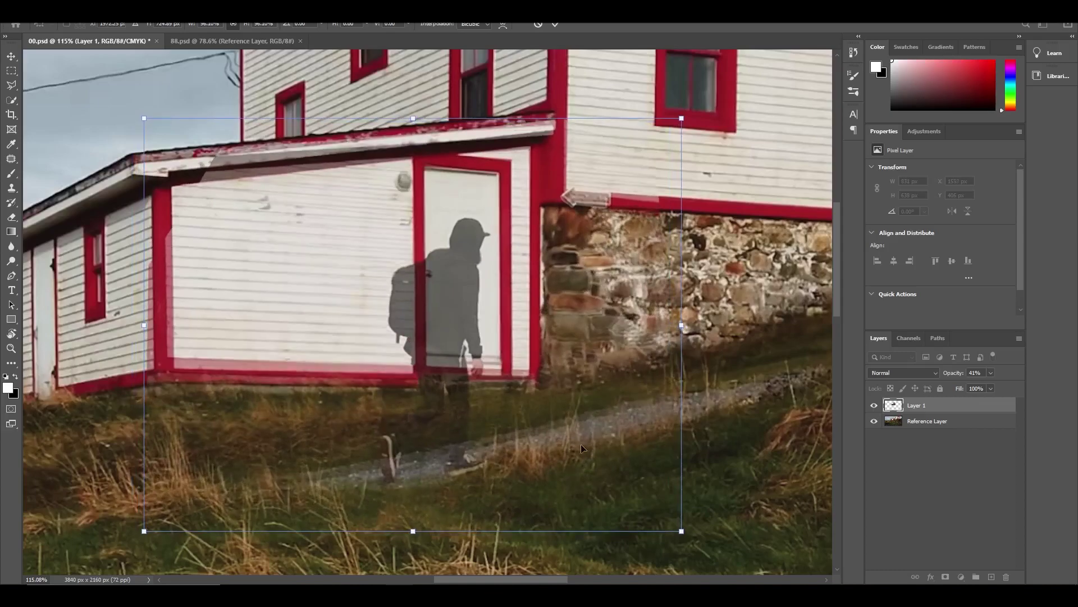
Fine-tune the patch's edges and corners until its door and trim match the house underneath, and apply the transform
{"action": "left_click_drag", "start_coordinate": [413, 531], "coordinate": [414, 549]}
{"action": "left_click_drag", "start_coordinate": [146, 336], "coordinate": [150, 336]}
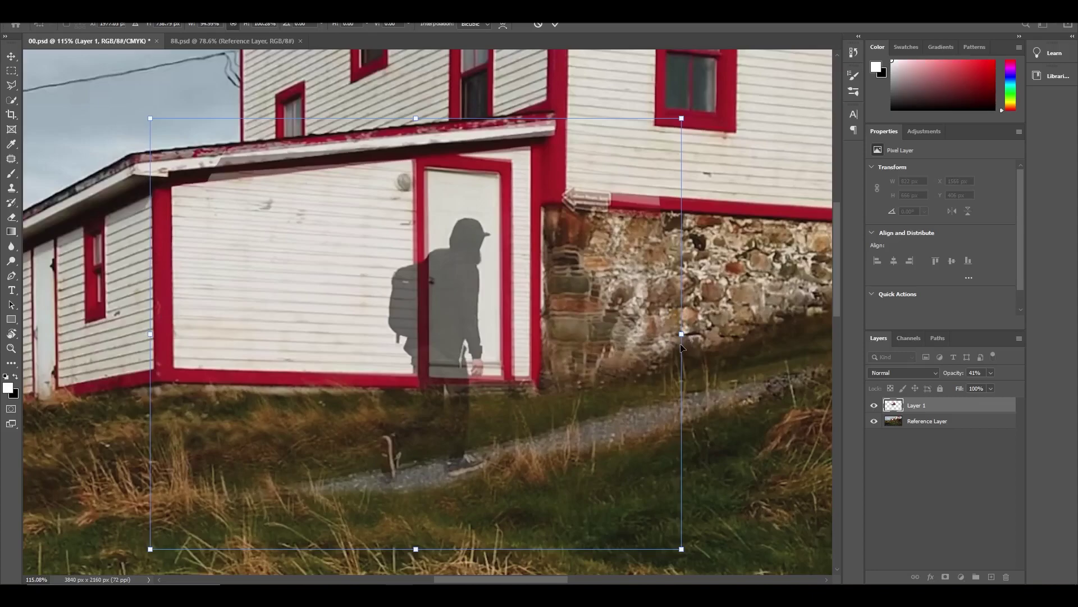
{"action": "left_click_drag", "start_coordinate": [682, 333], "coordinate": [675, 334]}
{"action": "left_click_drag", "start_coordinate": [413, 118], "coordinate": [414, 117]}
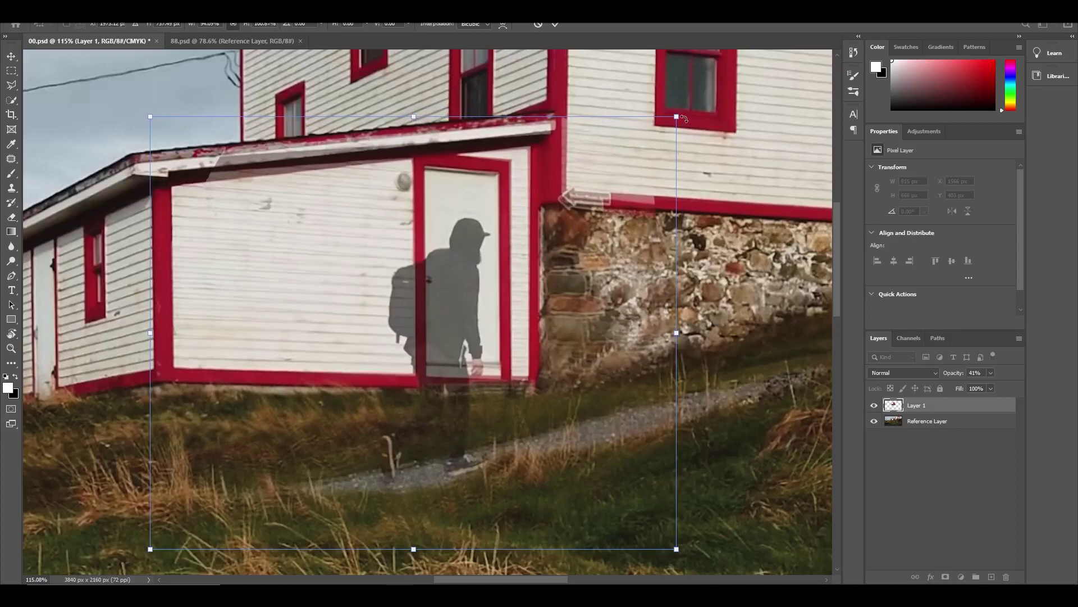
{"action": "left_click_drag", "start_coordinate": [676, 115], "coordinate": [685, 109]}
{"action": "left_click_drag", "start_coordinate": [151, 117], "coordinate": [153, 121]}
{"action": "key", "text": "Return"}
Compare the patch with the original frame at 0% opacity and set its opacity back to 100%
{"action": "scroll", "coordinate": [518, 369], "scroll_direction": "down", "scroll_amount": 3}
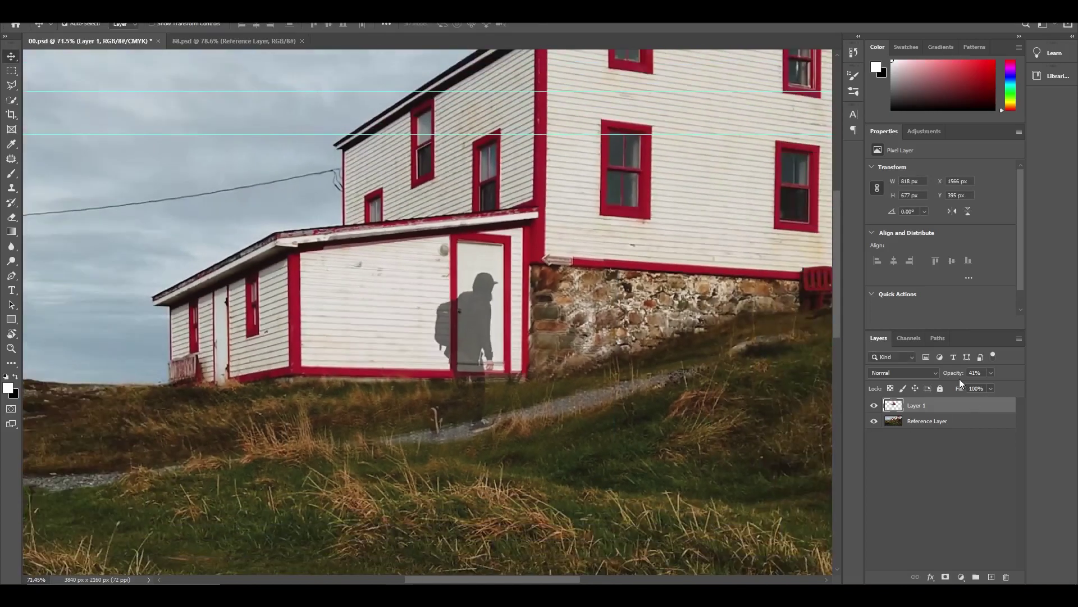
{"action": "left_click_drag", "start_coordinate": [959, 378], "coordinate": [918, 381]}
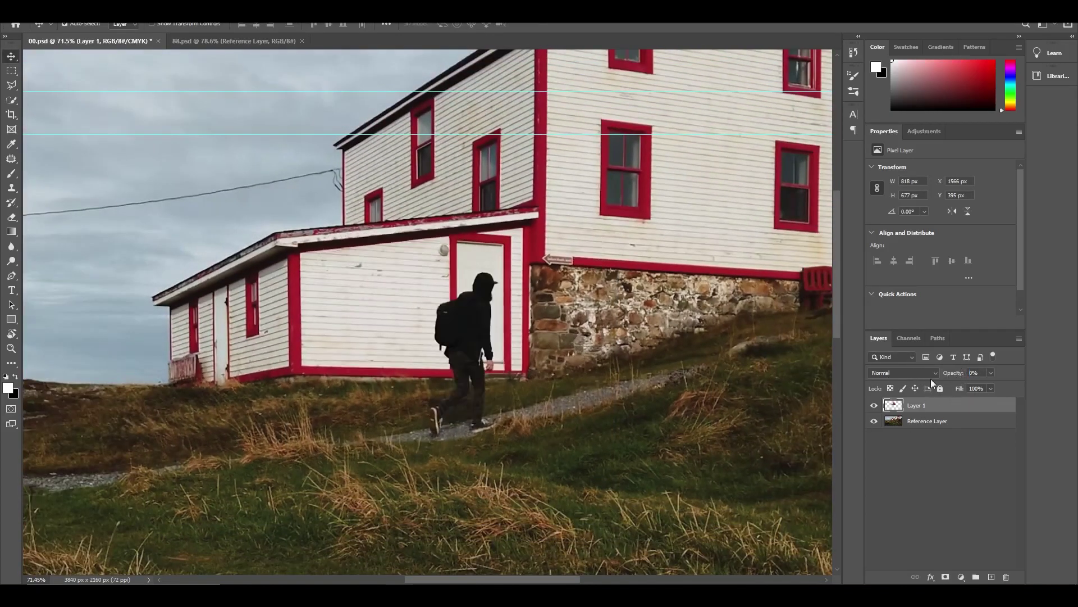
{"action": "key", "text": "0"}
{"action": "scroll", "coordinate": [477, 303], "scroll_direction": "down", "scroll_amount": 2}
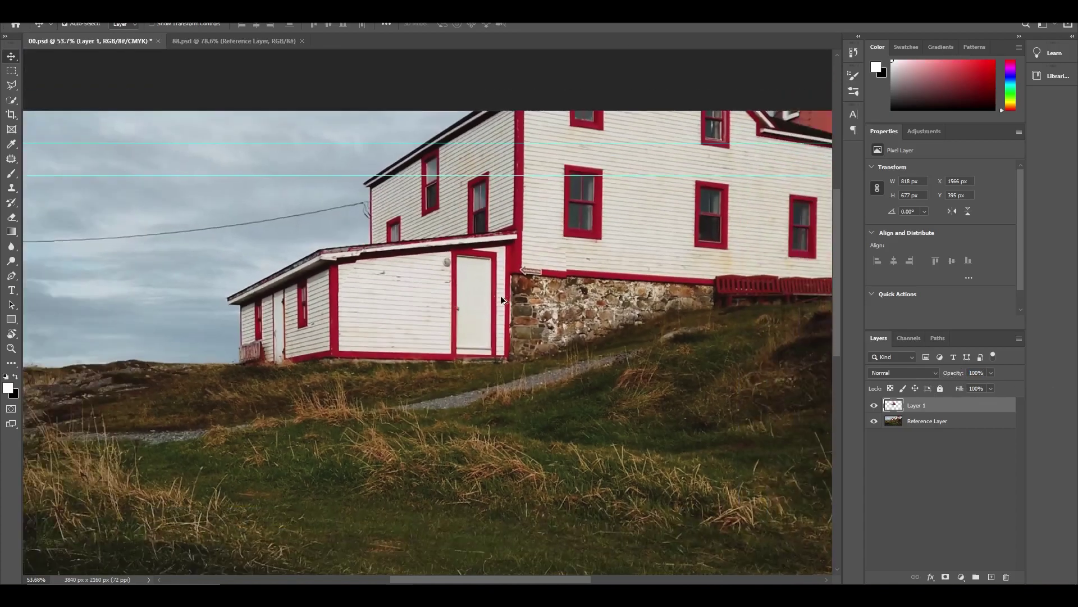
{"action": "scroll", "coordinate": [482, 248], "scroll_direction": "up", "scroll_amount": 1}
Add a black layer mask to the patch and paint it white with an enlarged brush over the man
{"action": "key", "text": "e"}
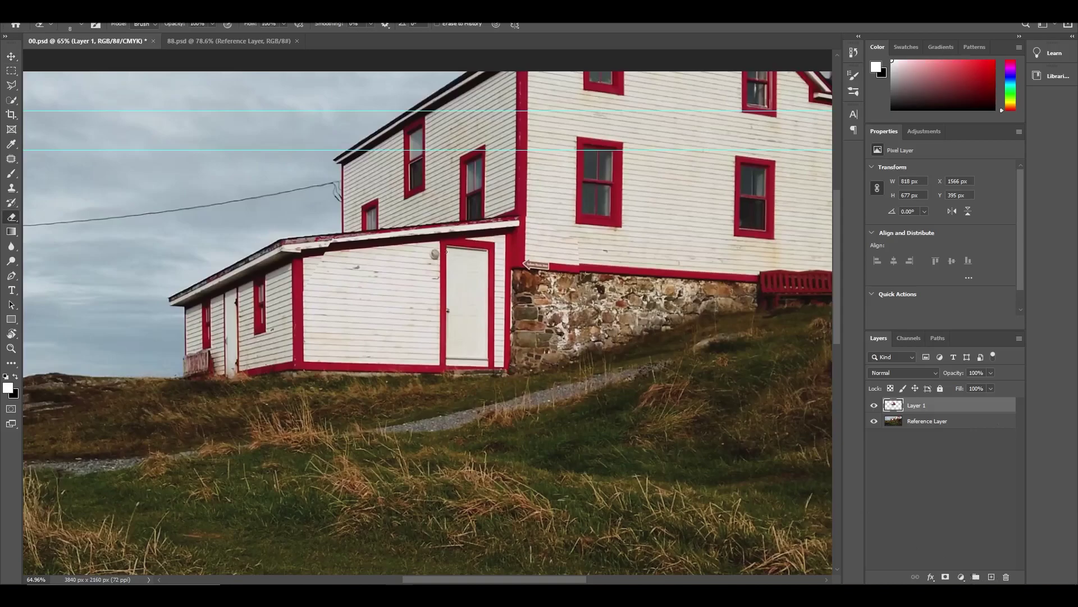
{"action": "left_click", "coordinate": [946, 577], "text": "alt"}
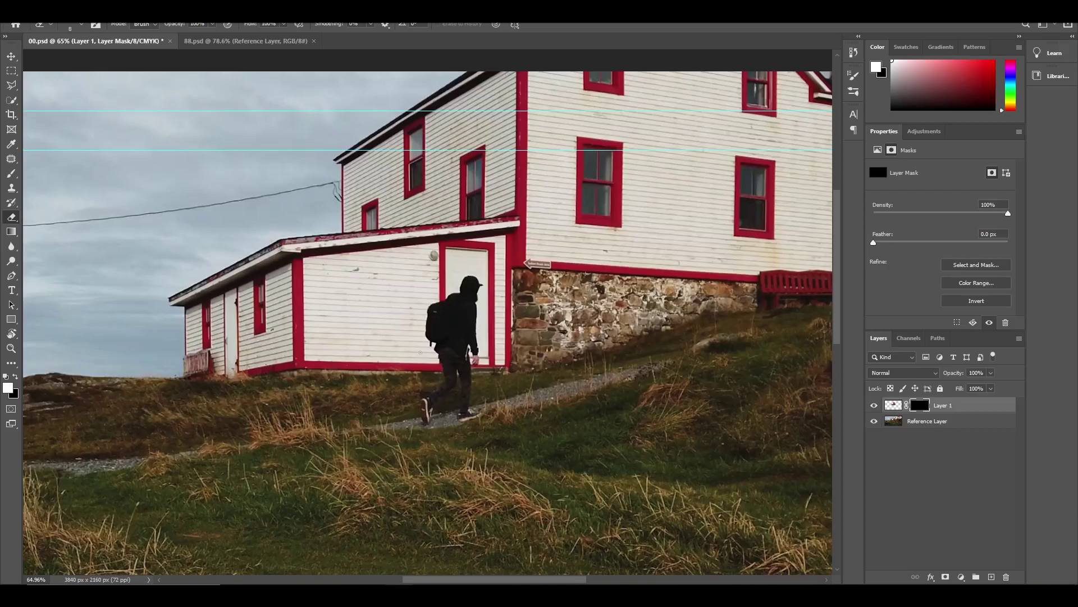
{"action": "key", "text": "bracketright"}
{"action": "key", "text": "bracketright"}
{"action": "key", "text": "bracketright"}
{"action": "key", "text": "bracketright"}
{"action": "scroll", "coordinate": [466, 284], "scroll_direction": "up", "scroll_amount": 1}
{"action": "key", "text": "b"}
{"action": "scroll", "coordinate": [467, 288], "scroll_direction": "up", "scroll_amount": 2}
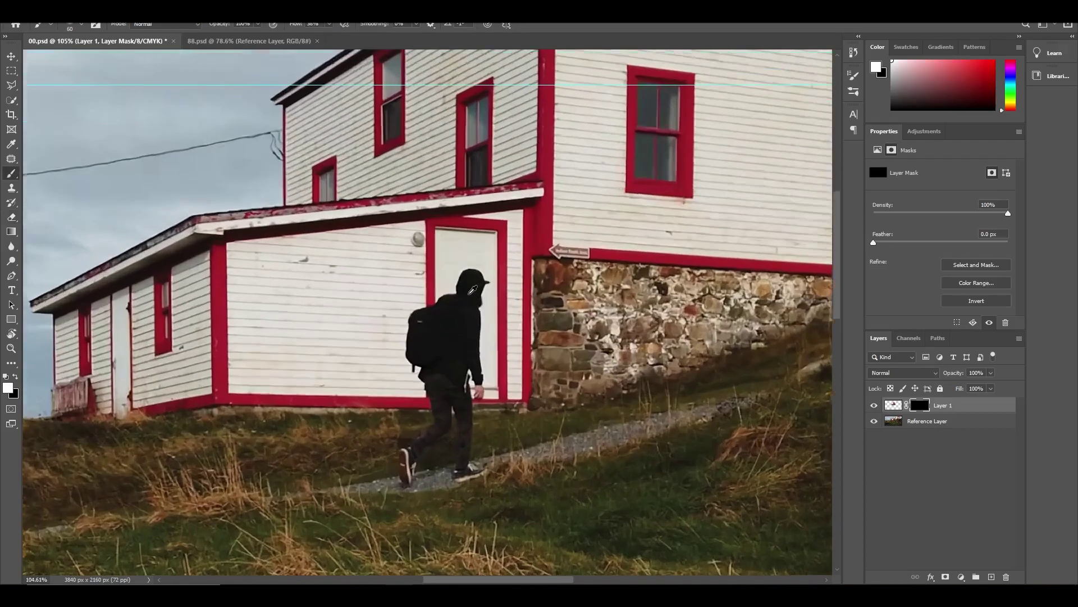
{"action": "mouse_move", "coordinate": [466, 283]}
{"action": "left_mouse_down"}
{"action": "mouse_move", "coordinate": [443, 285]}
{"action": "mouse_move", "coordinate": [455, 293]}
{"action": "mouse_move", "coordinate": [400, 329]}
{"action": "mouse_move", "coordinate": [436, 357]}
{"action": "mouse_move", "coordinate": [395, 358]}
{"action": "mouse_move", "coordinate": [421, 442]}
{"action": "mouse_move", "coordinate": [429, 344]}
{"action": "mouse_move", "coordinate": [419, 343]}
{"action": "mouse_move", "coordinate": [392, 455]}
{"action": "mouse_move", "coordinate": [406, 499]}
{"action": "mouse_move", "coordinate": [425, 505]}
{"action": "mouse_move", "coordinate": [461, 439]}
{"action": "mouse_move", "coordinate": [545, 429]}
{"action": "mouse_move", "coordinate": [503, 397]}
{"action": "mouse_move", "coordinate": [435, 404]}
{"action": "mouse_move", "coordinate": [448, 303]}
{"action": "mouse_move", "coordinate": [491, 288]}
{"action": "mouse_move", "coordinate": [439, 413]}
{"action": "mouse_move", "coordinate": [414, 326]}
{"action": "left_mouse_up"}
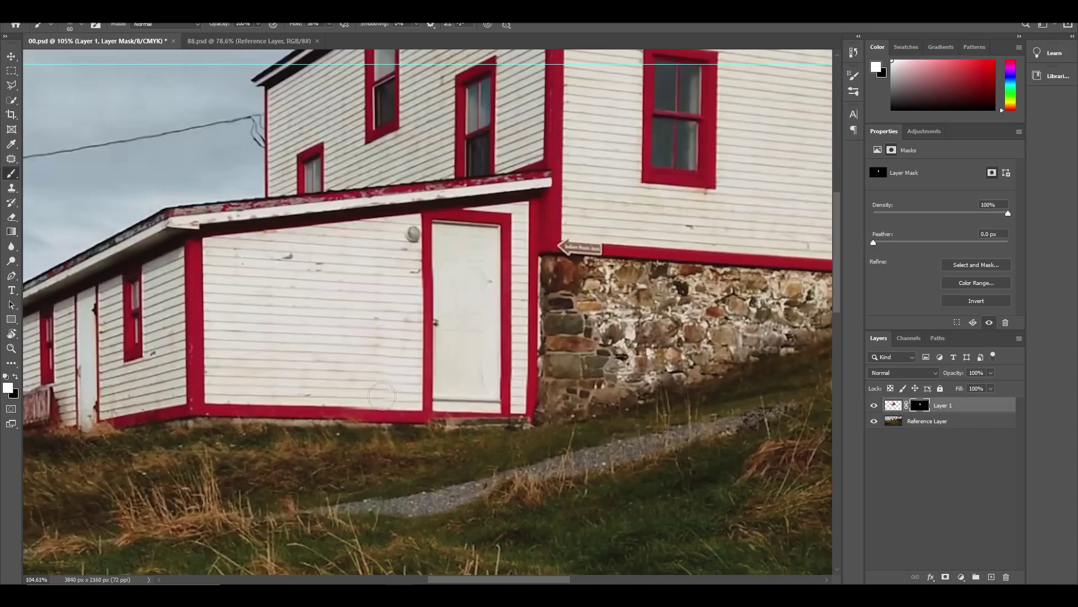
Nudge the patch's image content 2 px up and 1 px left to align the doorway
{"action": "key", "text": "v"}
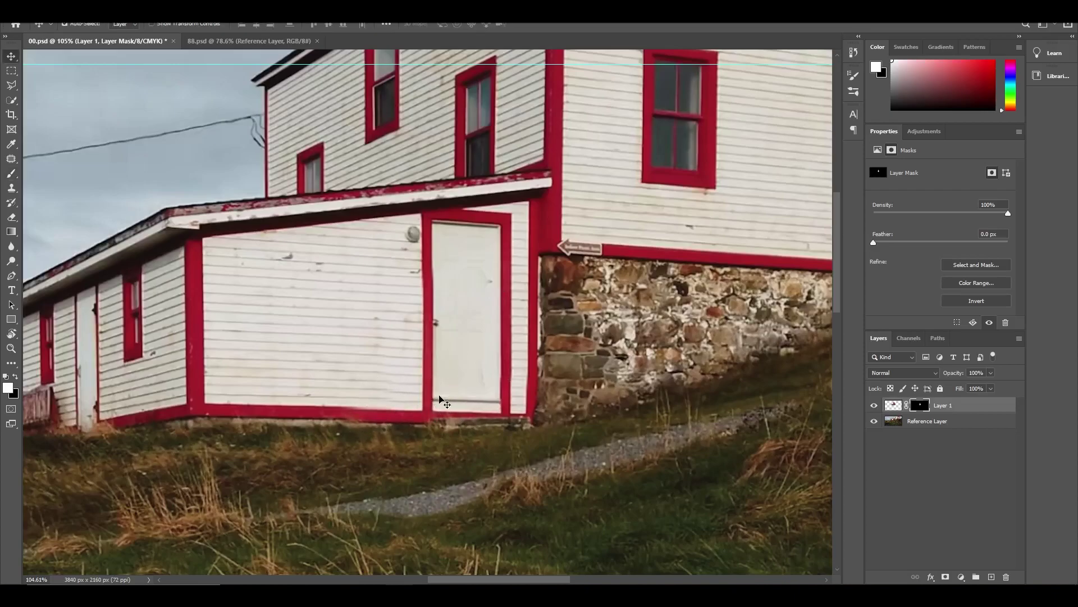
{"action": "left_click", "coordinate": [893, 405]}
{"action": "key", "text": "Up"}
{"action": "key", "text": "Up"}
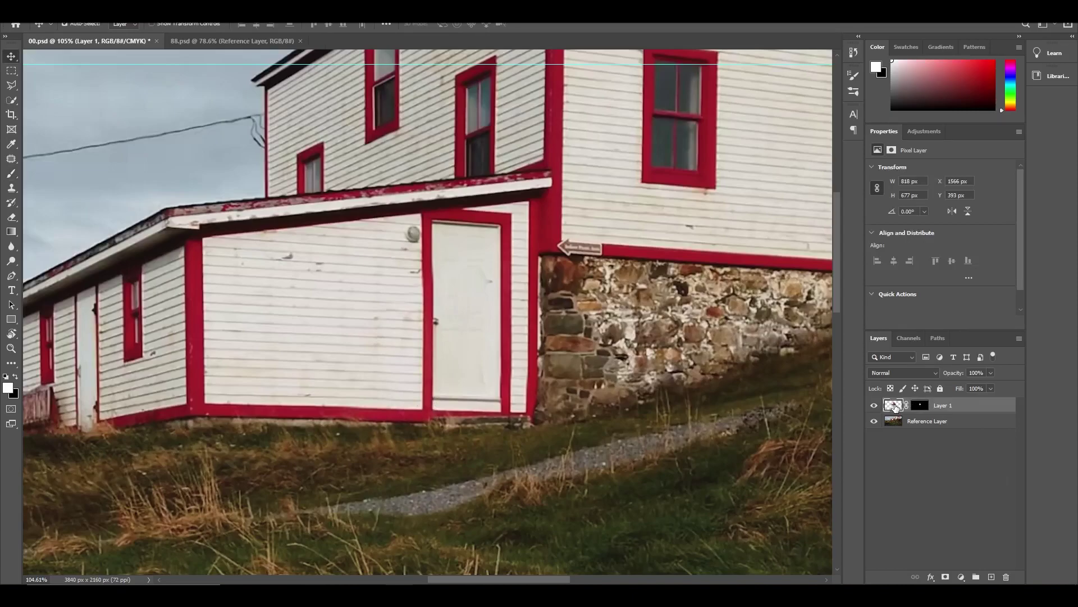
{"action": "key", "text": "Left"}
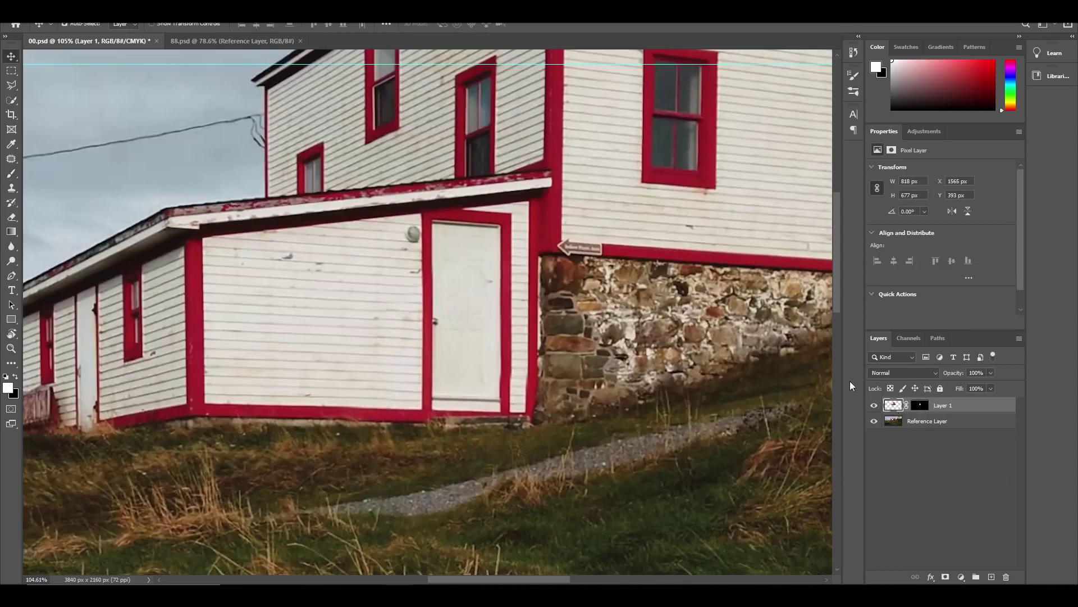
{"action": "scroll", "coordinate": [471, 344], "scroll_direction": "down", "scroll_amount": 2}
{"action": "scroll", "coordinate": [472, 345], "scroll_direction": "down", "scroll_amount": 1}
{"action": "scroll", "coordinate": [500, 345], "scroll_direction": "up", "scroll_amount": 2}
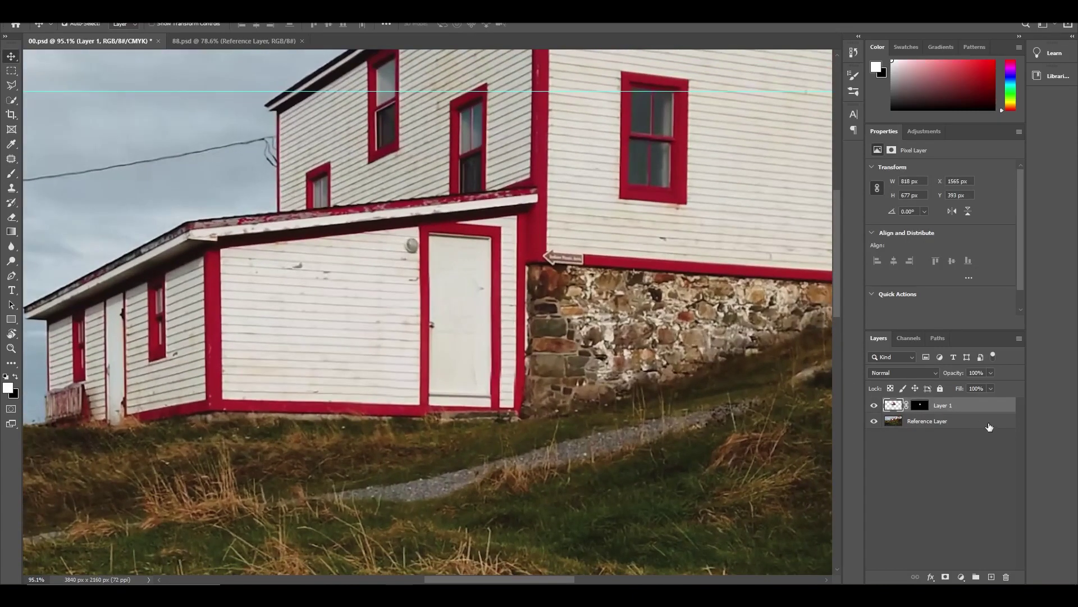
Touch up the patch around the door with the white brush, working on its layer mask
{"action": "key", "text": "b"}
{"action": "mouse_move", "coordinate": [475, 289]}
{"action": "left_mouse_down"}
{"action": "mouse_move", "coordinate": [472, 272]}
{"action": "mouse_move", "coordinate": [473, 290]}
{"action": "left_mouse_up"}
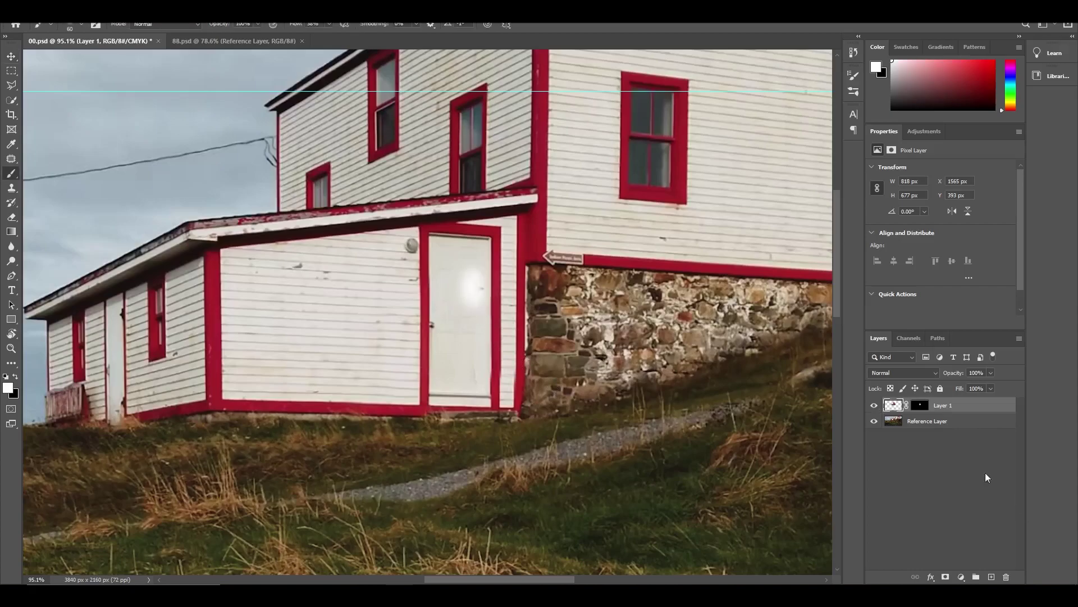
{"action": "left_click", "coordinate": [924, 408]}
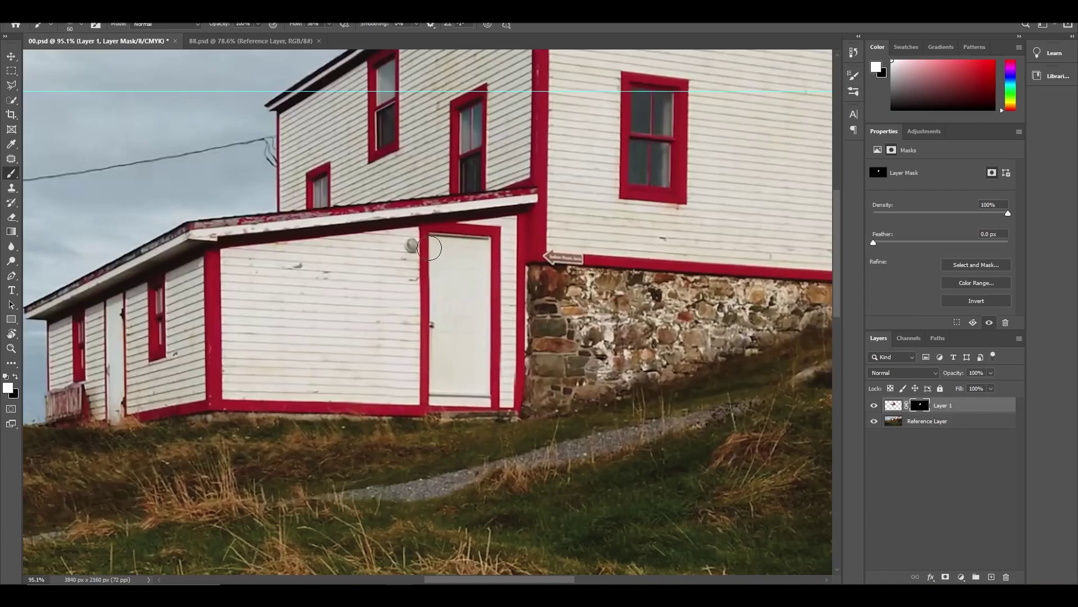
Toggle the patch layer off and on to compare the result, and save 00.psd
{"action": "scroll", "coordinate": [536, 455], "scroll_direction": "down", "scroll_amount": 5}
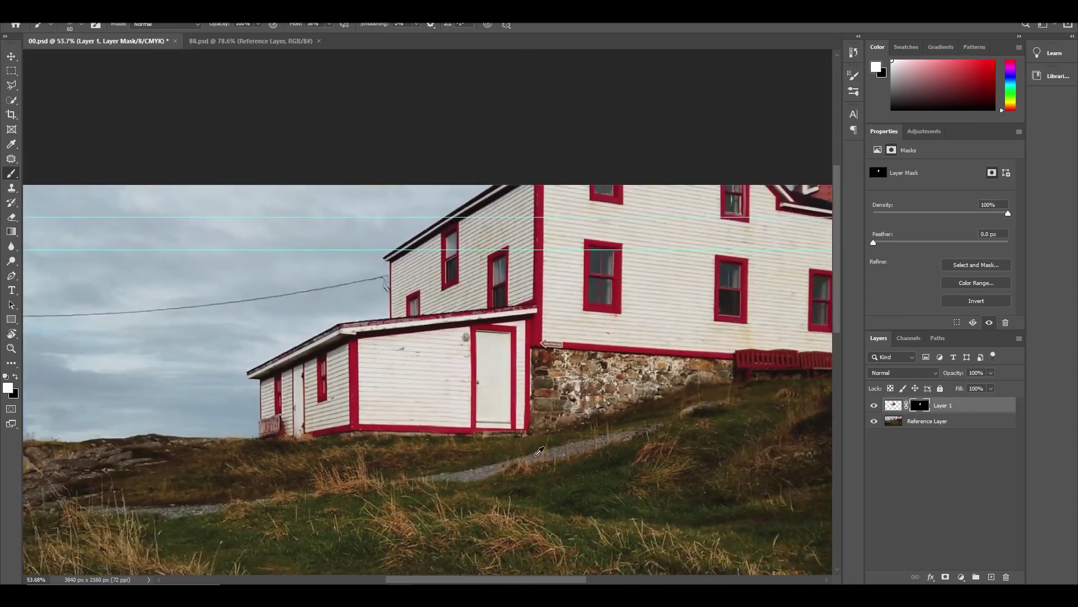
{"action": "scroll", "coordinate": [569, 477], "scroll_direction": "down", "scroll_amount": 1}
{"action": "left_click", "coordinate": [874, 405]}
{"action": "left_click", "coordinate": [874, 405]}
{"action": "scroll", "coordinate": [549, 420], "scroll_direction": "down", "scroll_amount": 4}
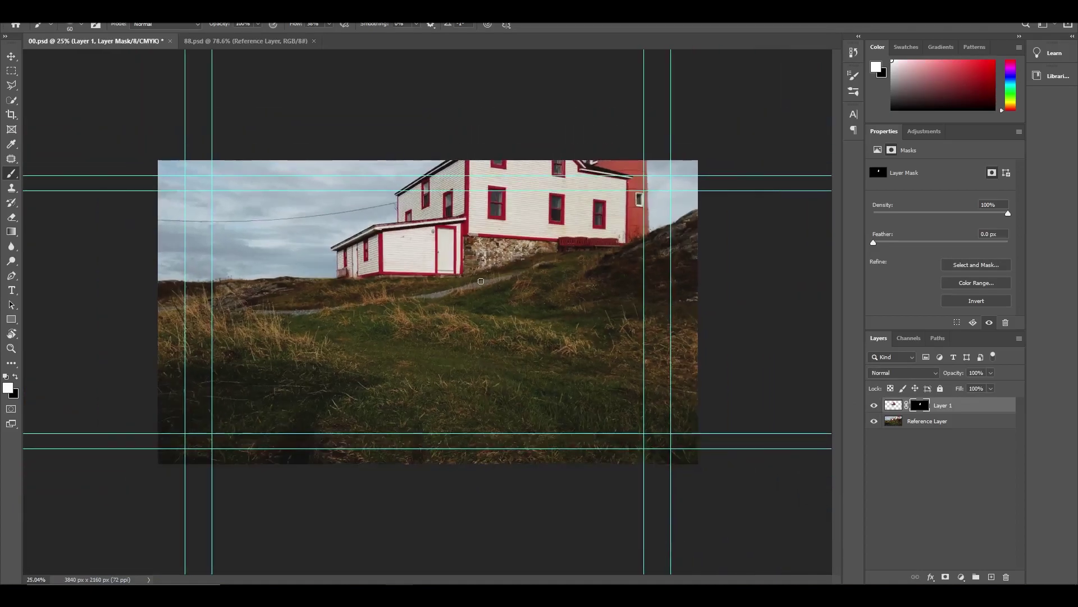
{"action": "key", "text": "ctrl+s"}
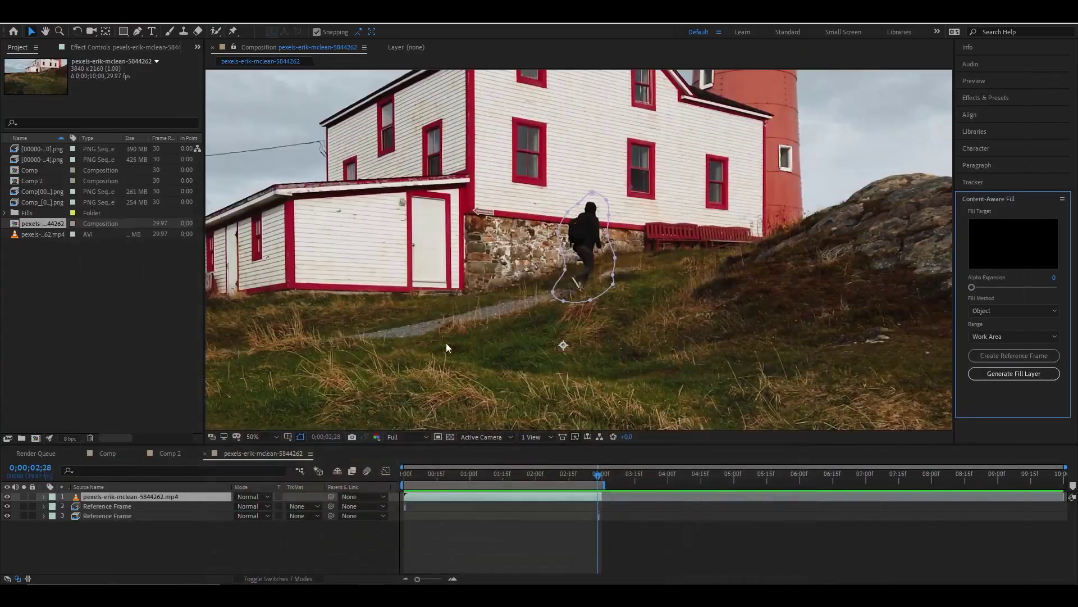
In After Effects, delete the unneeded second reference frame layer located at 0;00;02;28
{"action": "left_click", "coordinate": [591, 476]}
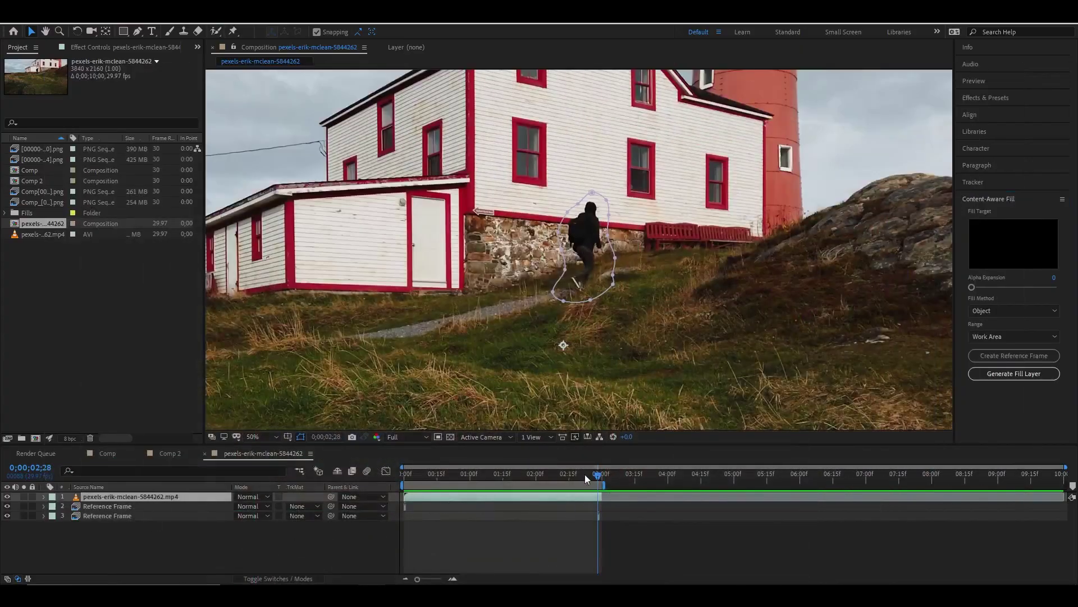
{"action": "left_click_drag", "start_coordinate": [591, 475], "coordinate": [392, 485]}
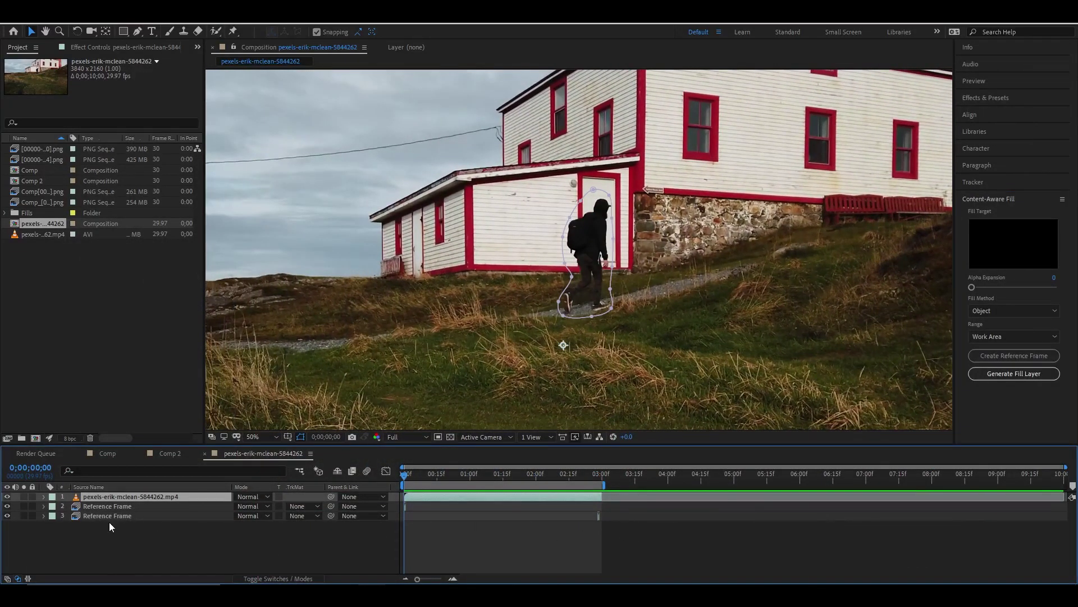
{"action": "left_click", "coordinate": [111, 517]}
{"action": "left_click", "coordinate": [459, 476]}
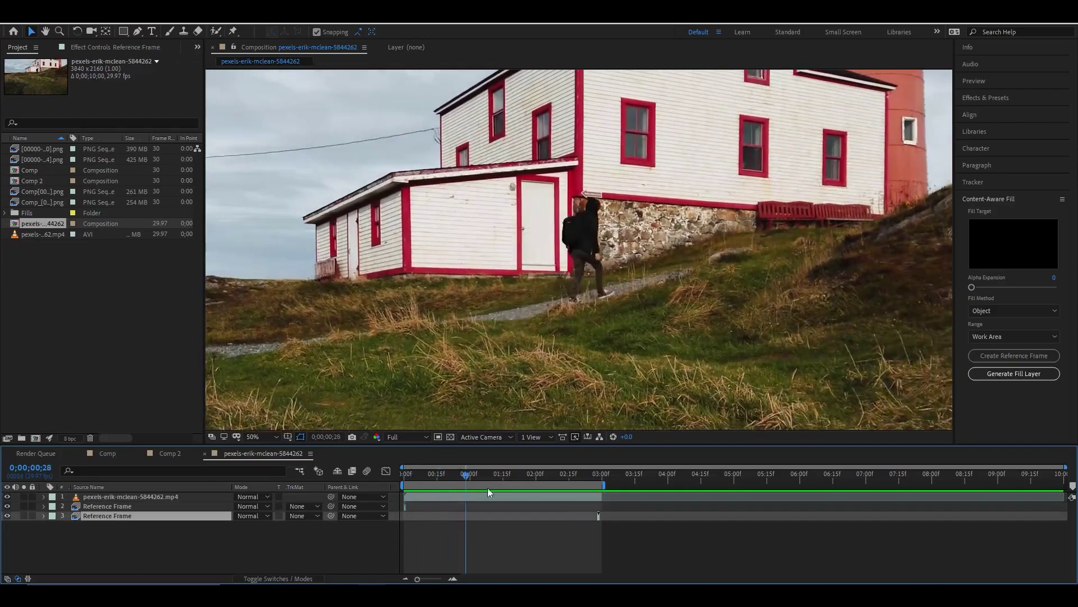
{"action": "key", "text": "i"}
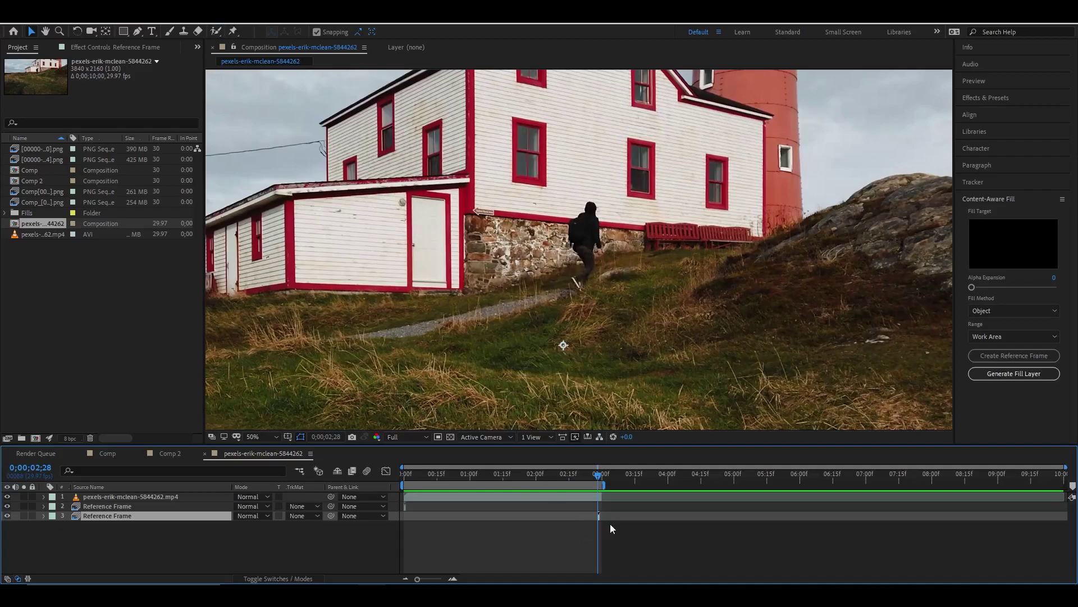
{"action": "key", "text": "Delete"}
Return to the first frame and hide the video layer to inspect the cleaned reference frame and its one-frame duration
{"action": "left_click", "coordinate": [591, 476]}
{"action": "left_click_drag", "start_coordinate": [581, 478], "coordinate": [369, 472]}
{"action": "left_click", "coordinate": [107, 507]}
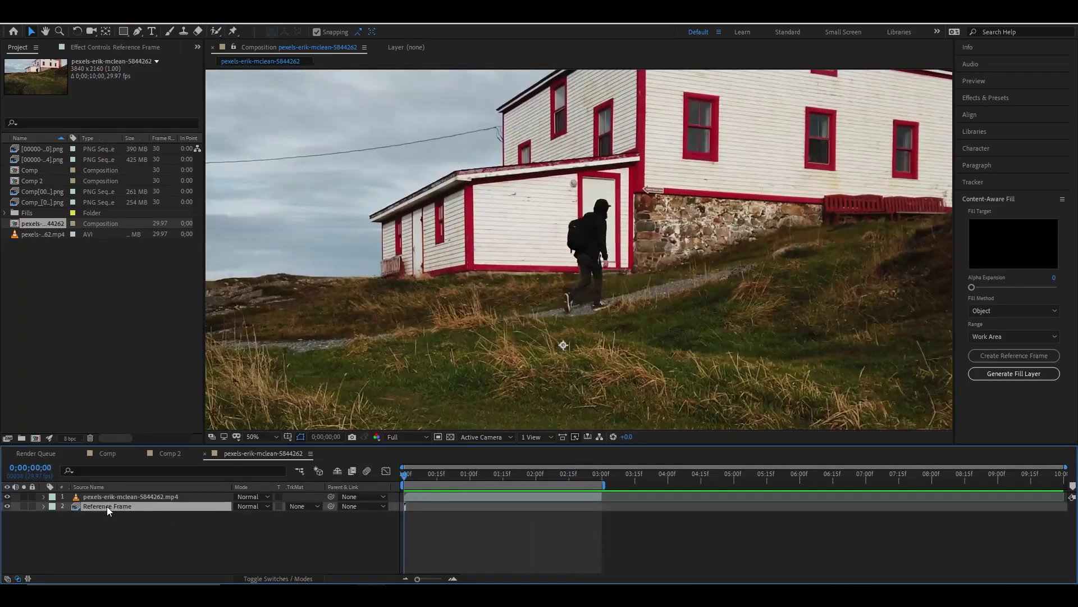
{"action": "left_click", "coordinate": [7, 497]}
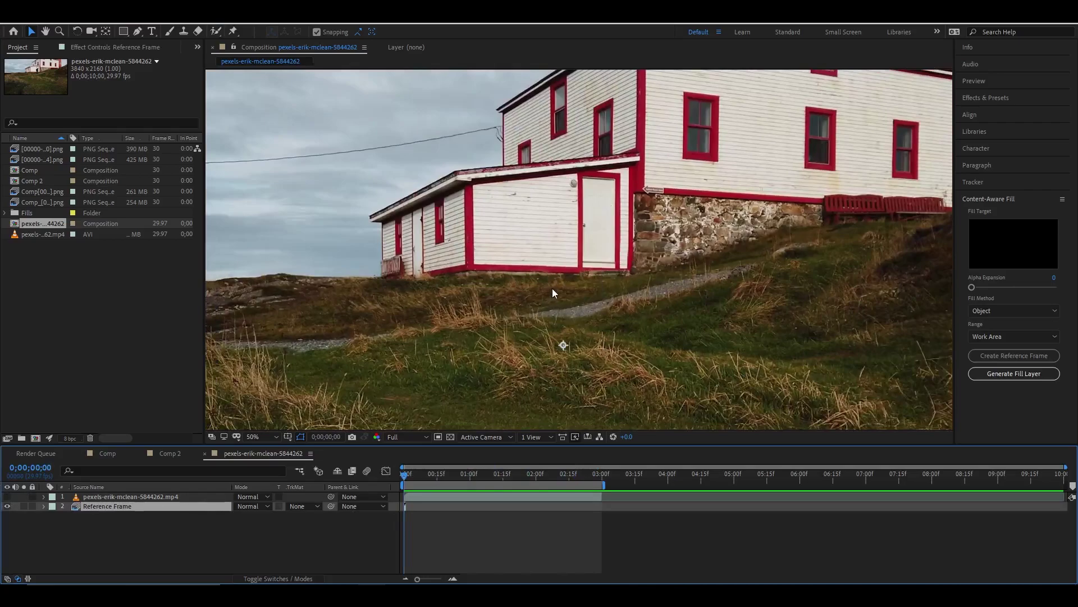
{"action": "scroll", "coordinate": [551, 290], "scroll_direction": "down", "scroll_amount": 2}
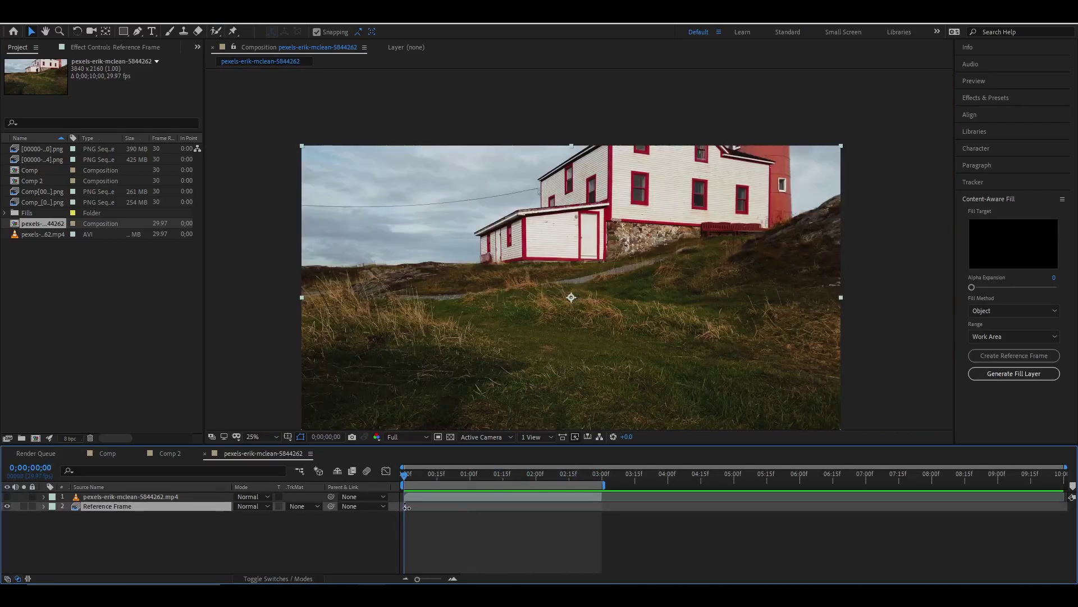
{"action": "scroll", "coordinate": [410, 508], "scroll_direction": "up", "scroll_amount": 3, "text": "alt"}
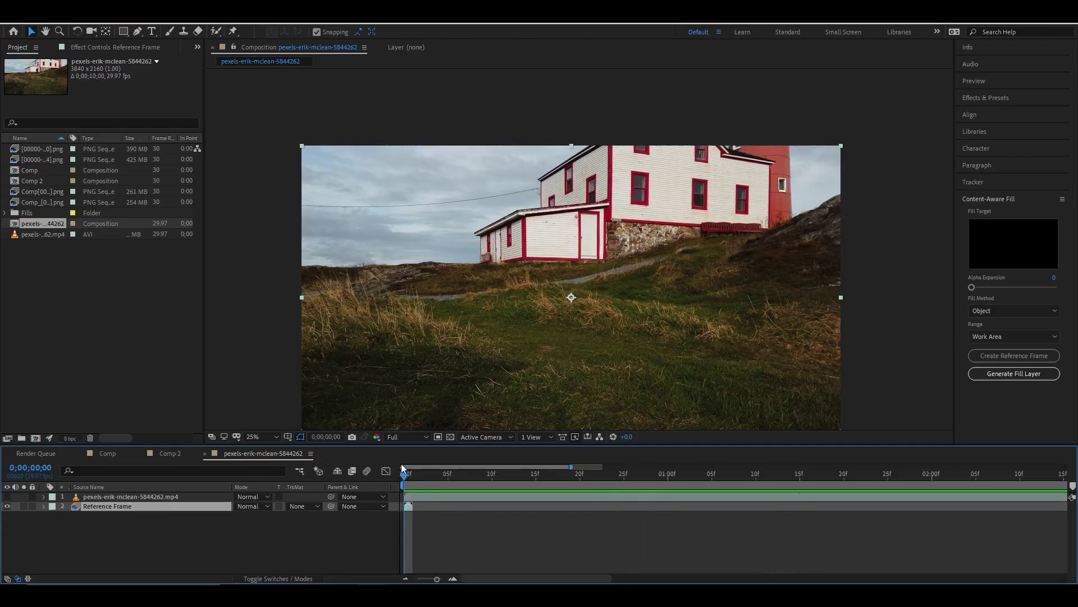
Make the video layer visible again, select it and reveal its mask path keyframes
{"action": "left_click", "coordinate": [8, 496]}
{"action": "left_click", "coordinate": [115, 498]}
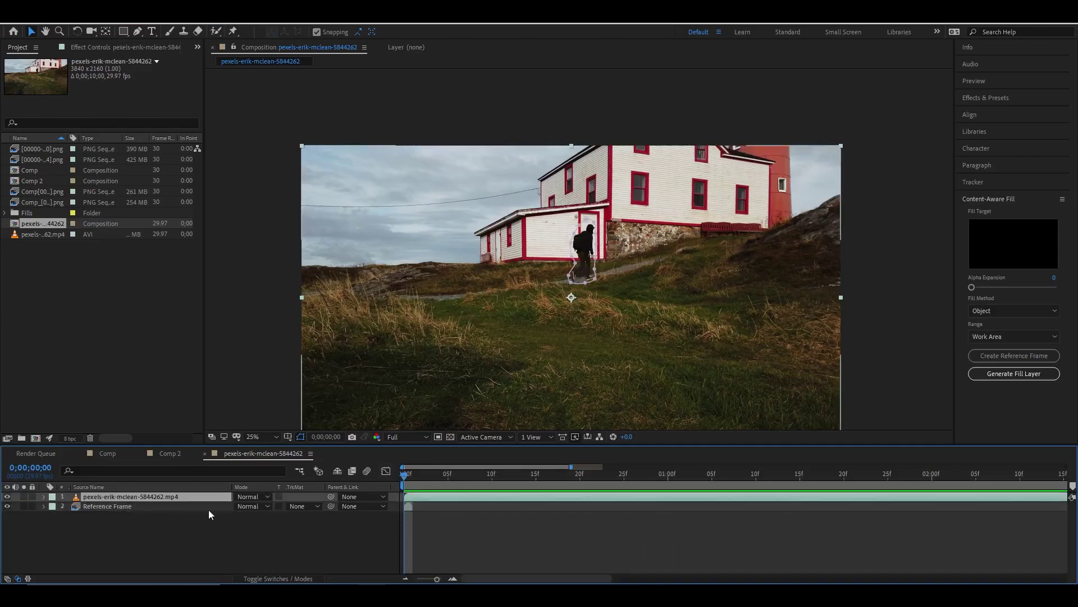
{"action": "key", "text": "m"}
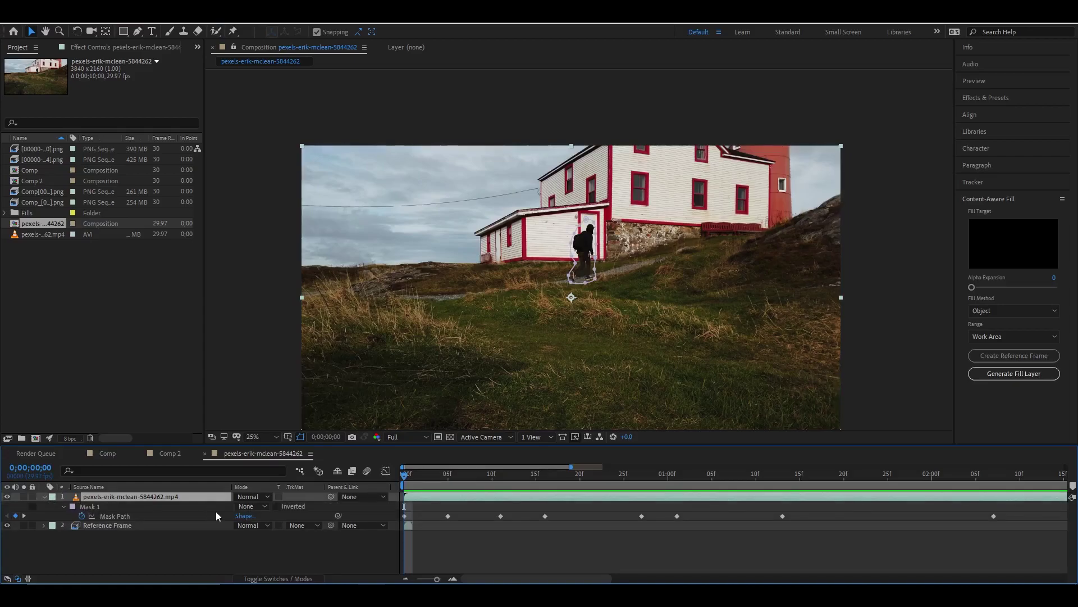
Set Mask 1 on the video layer to Subtract and generate a Content-Aware Fill layer with the Object method over the work area
{"action": "left_click", "coordinate": [260, 506]}
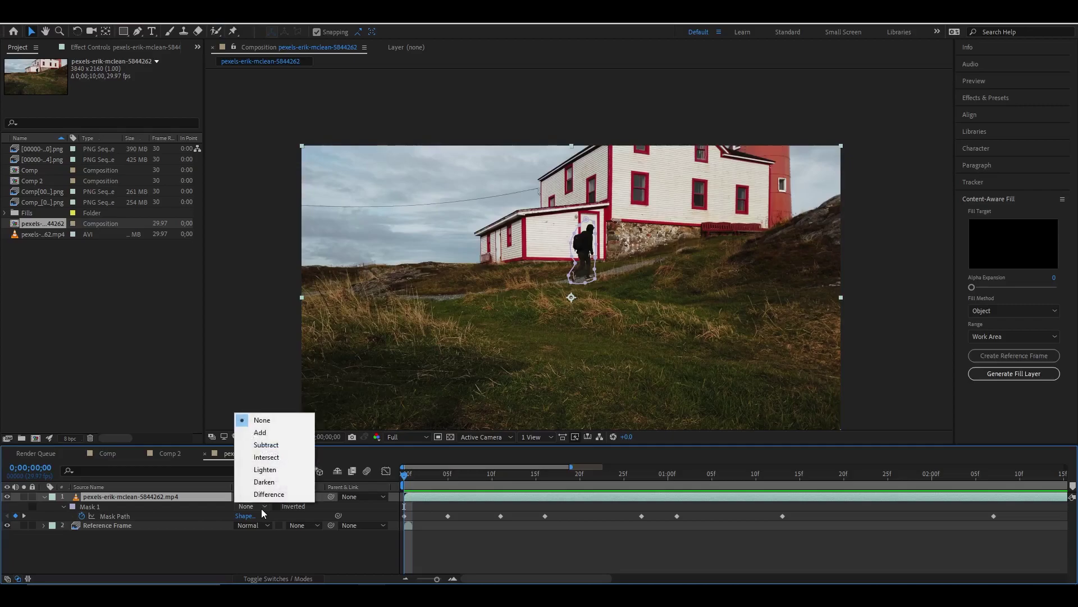
{"action": "left_click", "coordinate": [268, 445]}
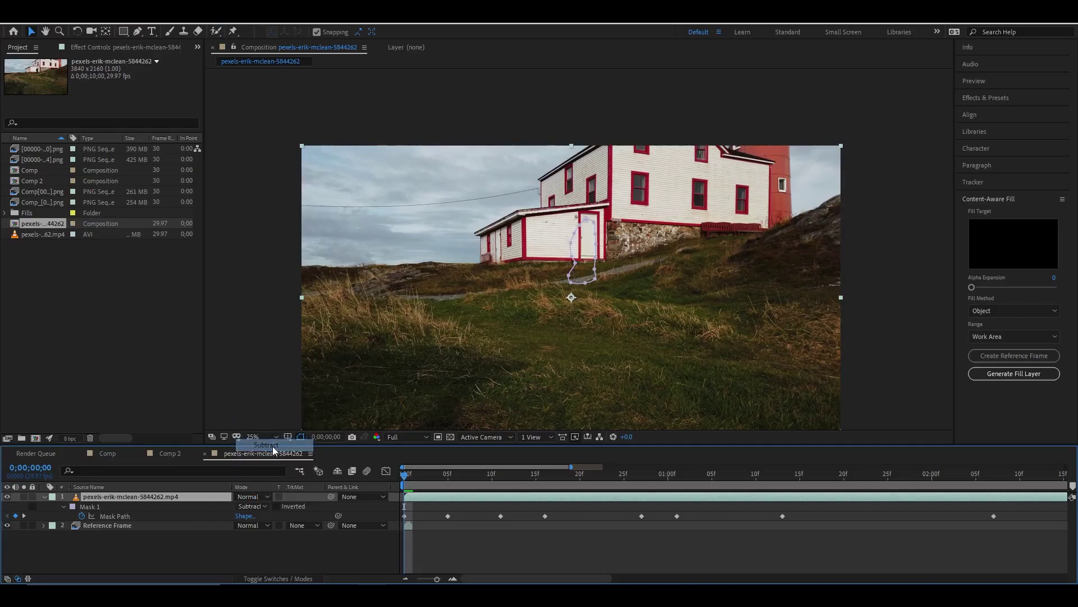
{"action": "mouse_move", "coordinate": [406, 475]}
{"action": "left_mouse_down"}
{"action": "mouse_move", "coordinate": [475, 474]}
{"action": "mouse_move", "coordinate": [405, 477]}
{"action": "left_mouse_up"}
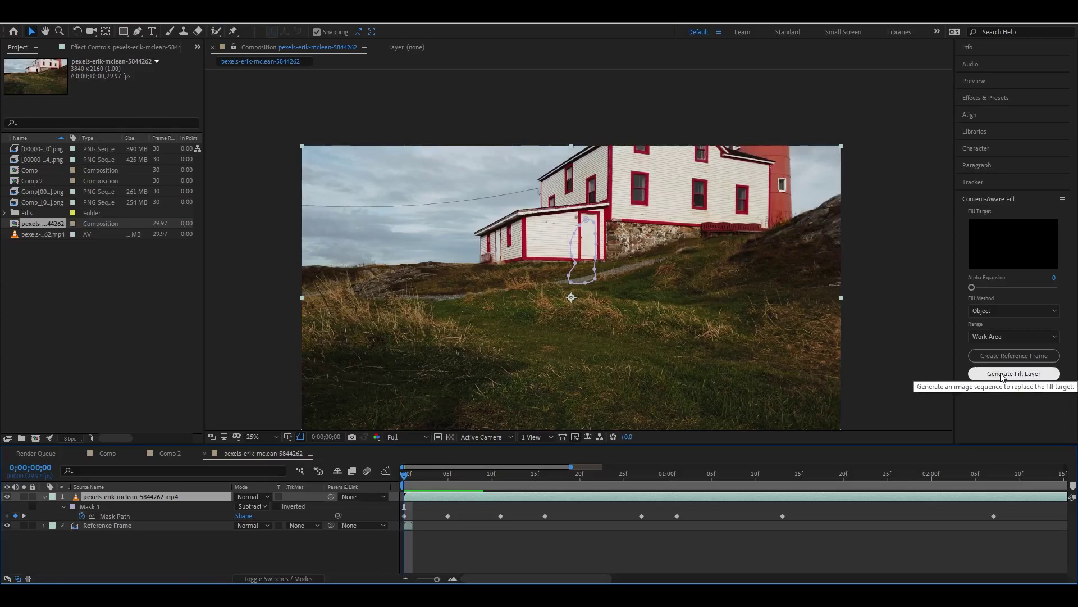
{"action": "left_click", "coordinate": [1003, 374]}
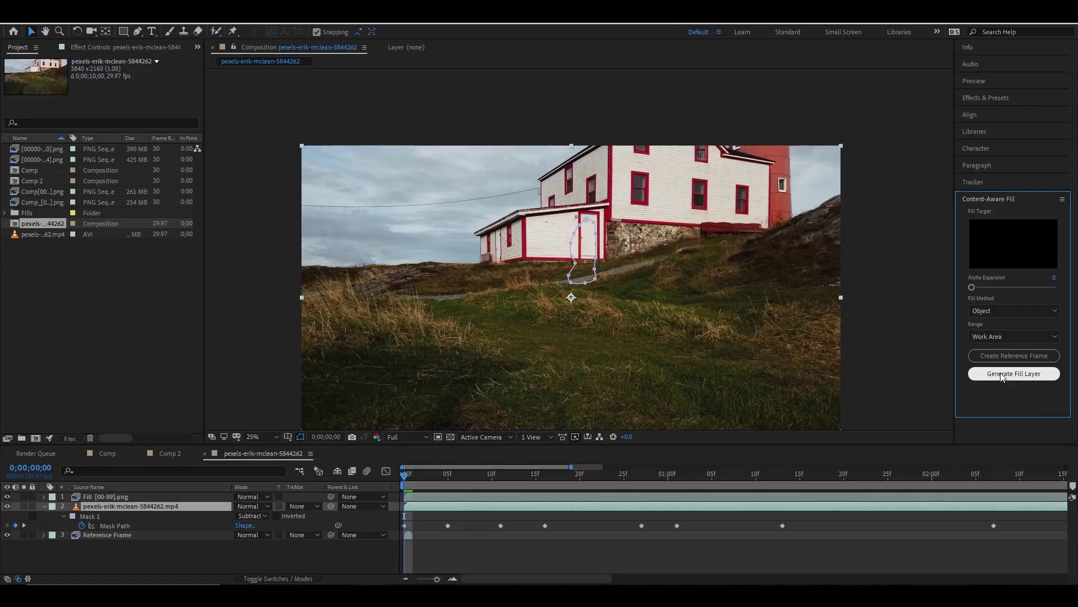
{"action": "left_click", "coordinate": [559, 564]}
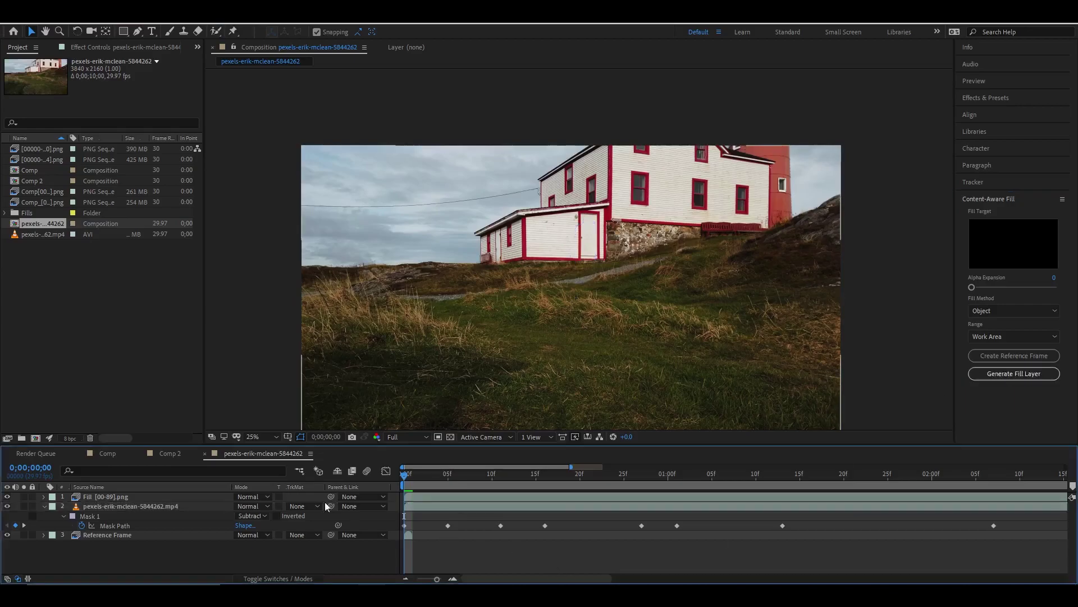
Select the generated fill layer and play the clip, inspecting the area around the house door up close
{"action": "left_click", "coordinate": [117, 498]}
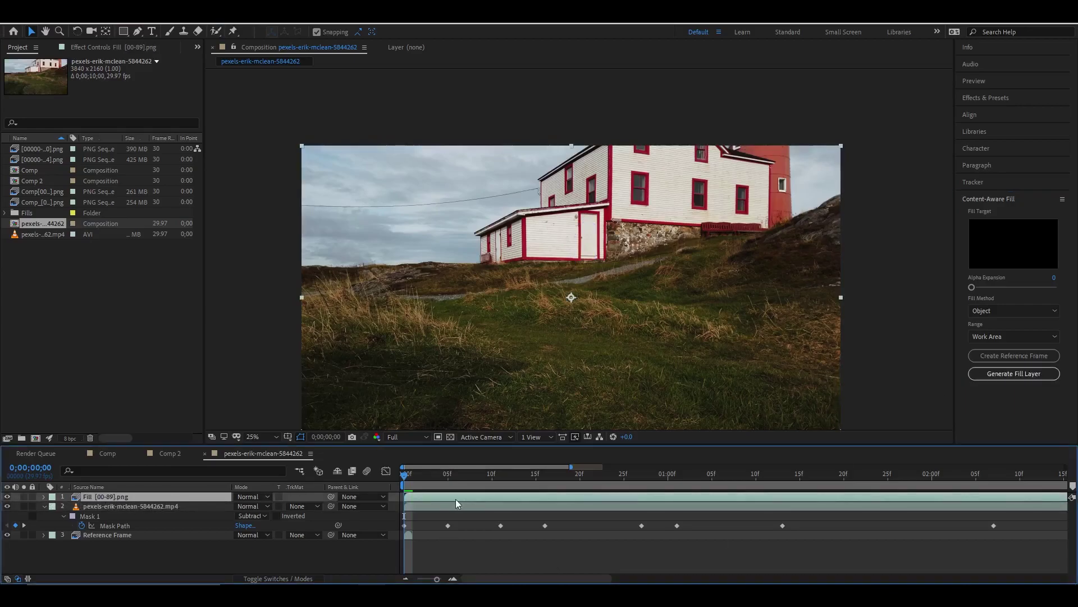
{"action": "left_click_drag", "start_coordinate": [407, 477], "coordinate": [444, 484]}
{"action": "key", "text": "space"}
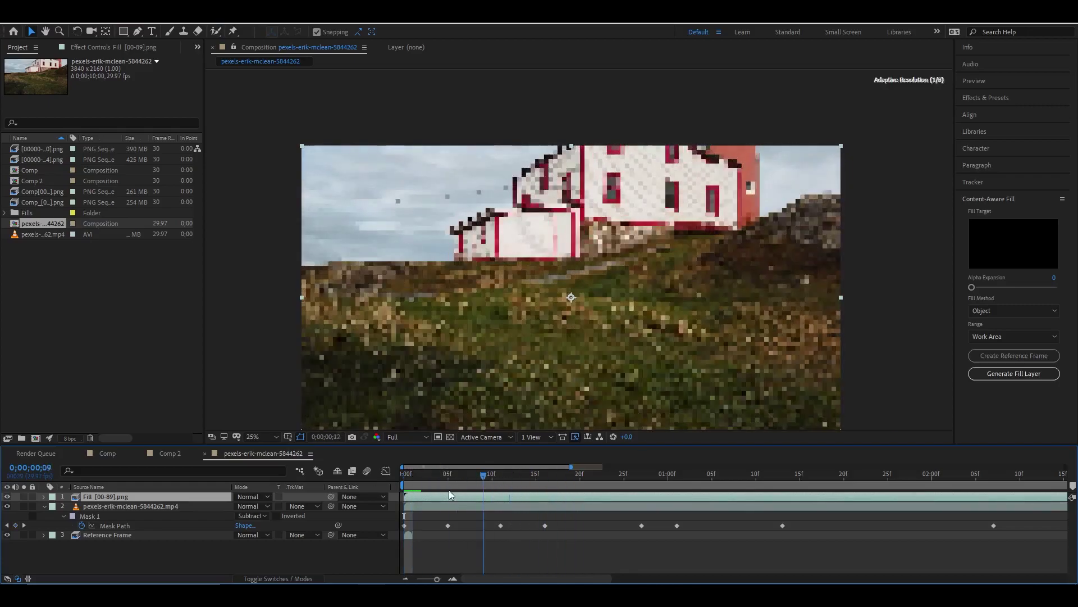
{"action": "key", "text": "space"}
{"action": "key", "text": "space"}
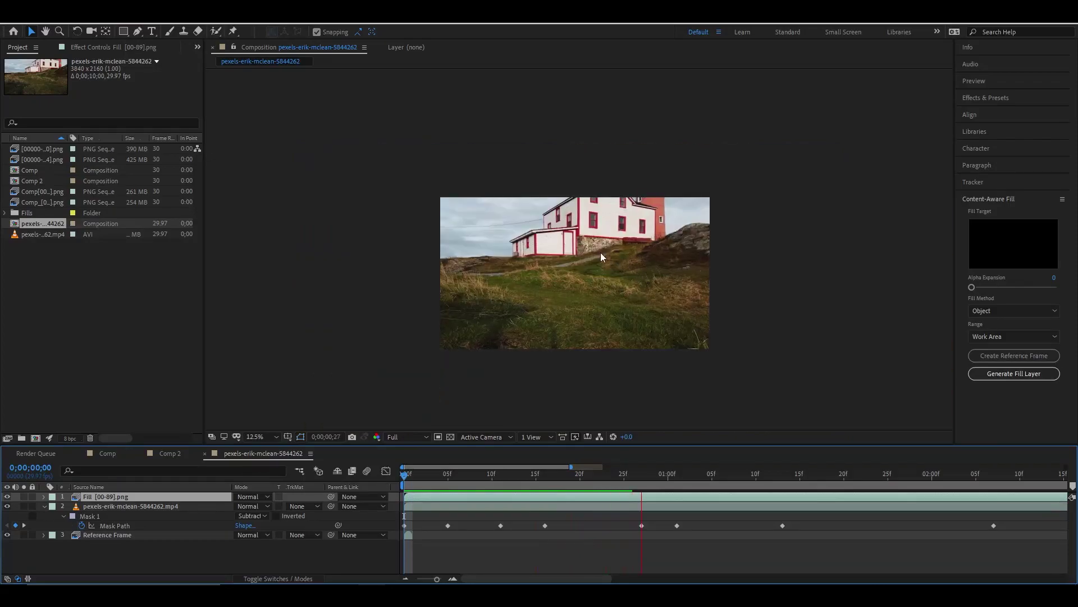
{"action": "scroll", "coordinate": [592, 247], "scroll_direction": "up", "scroll_amount": 2}
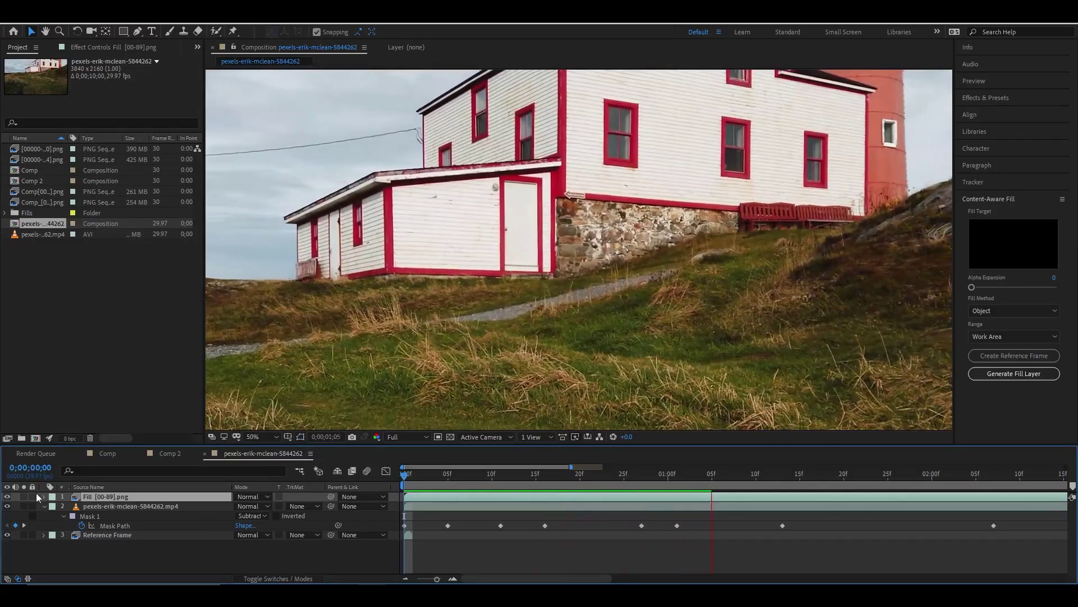
Hide the video and reference frame layers, play the fill layer on its own and return to the first frame
{"action": "left_click", "coordinate": [7, 506]}
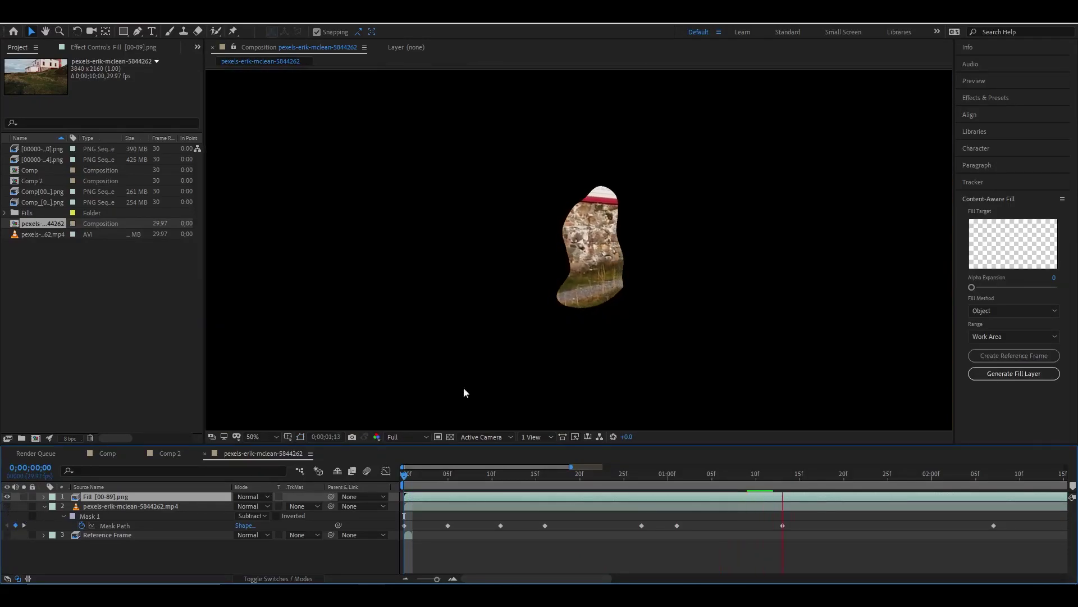
{"action": "key", "text": "comma"}
{"action": "key", "text": "space"}
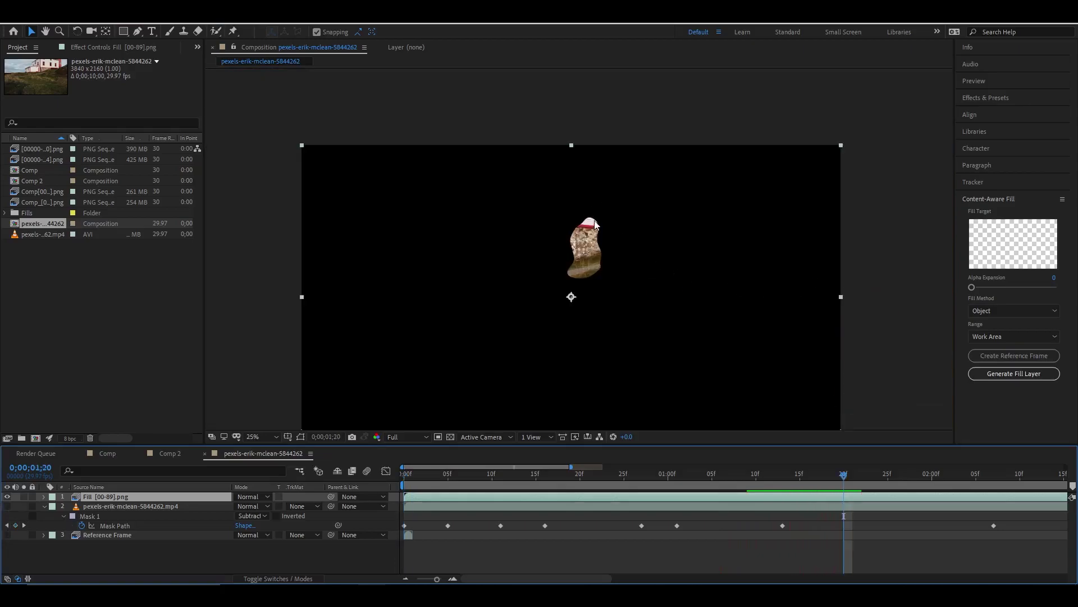
{"action": "left_click_drag", "start_coordinate": [837, 481], "coordinate": [378, 462]}
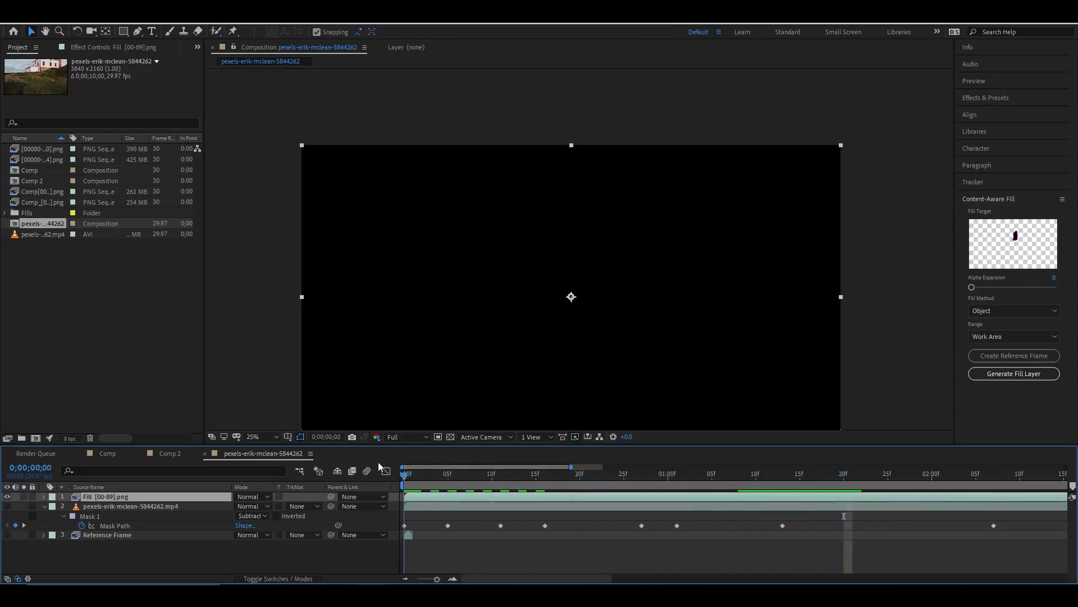
Make the video and reference frame layers visible again and replay the composited clip
{"action": "left_click", "coordinate": [6, 507]}
{"action": "key", "text": "space"}
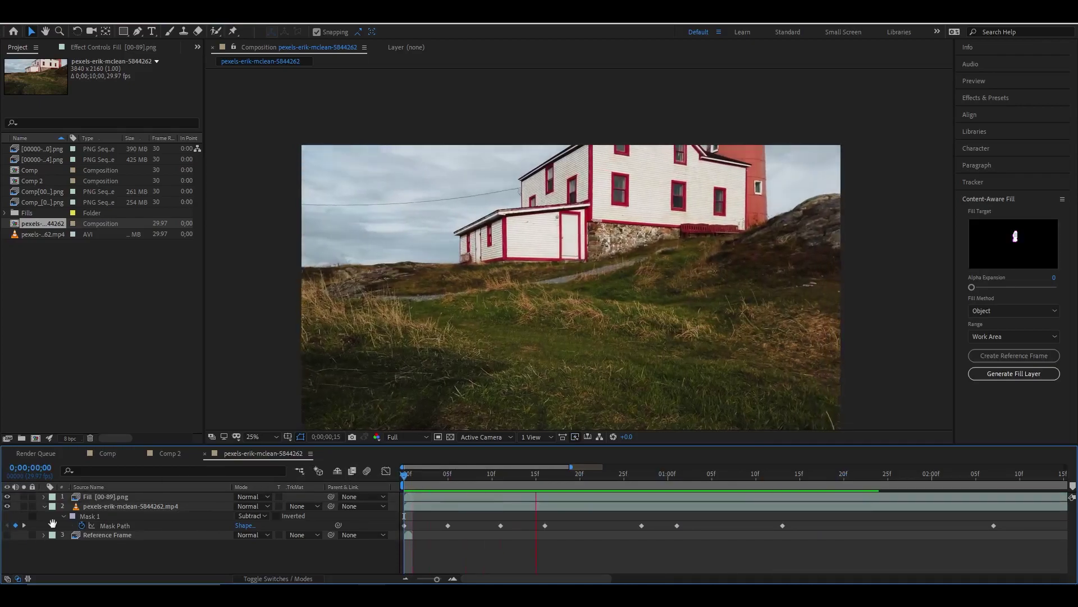
{"action": "key", "text": "space"}
{"action": "key", "text": "space"}
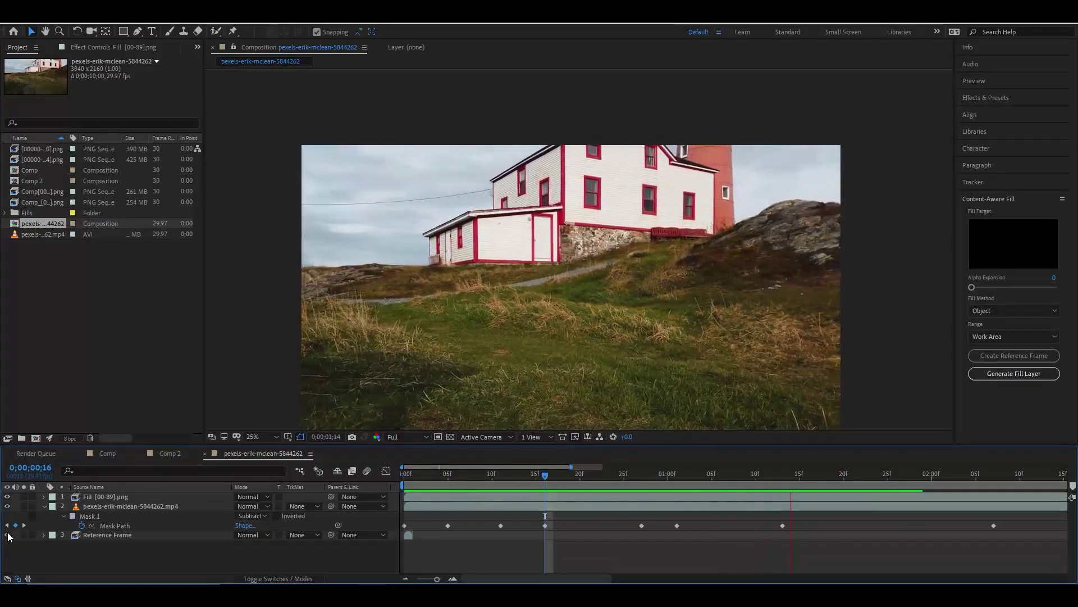
{"action": "left_click", "coordinate": [7, 535]}
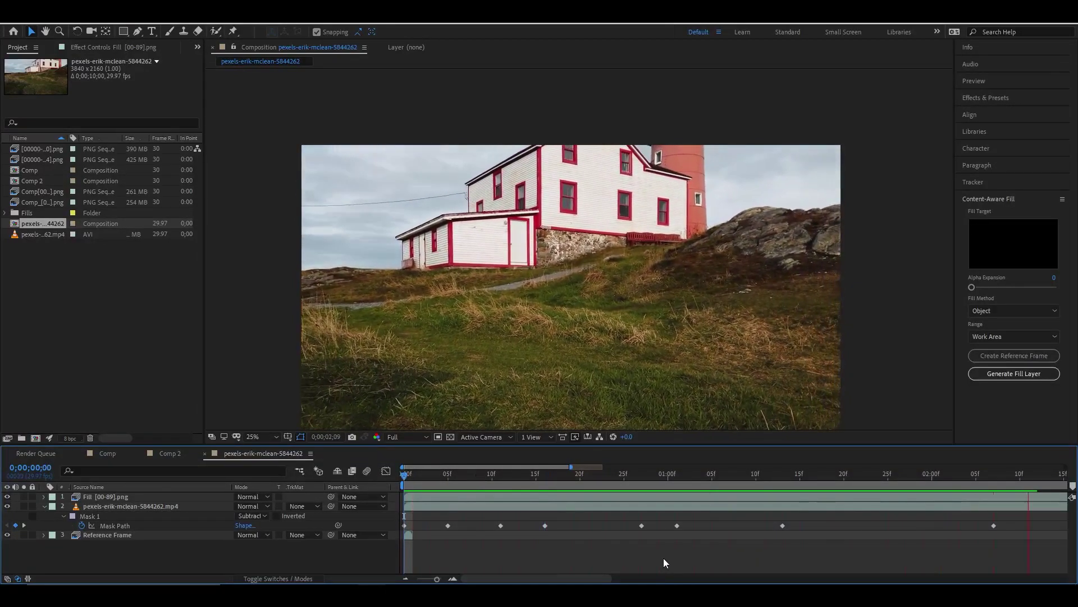
Play and scrub the whole work area to review the removal, ending at the first frame
{"action": "key", "text": "space"}
{"action": "key", "text": "comma"}
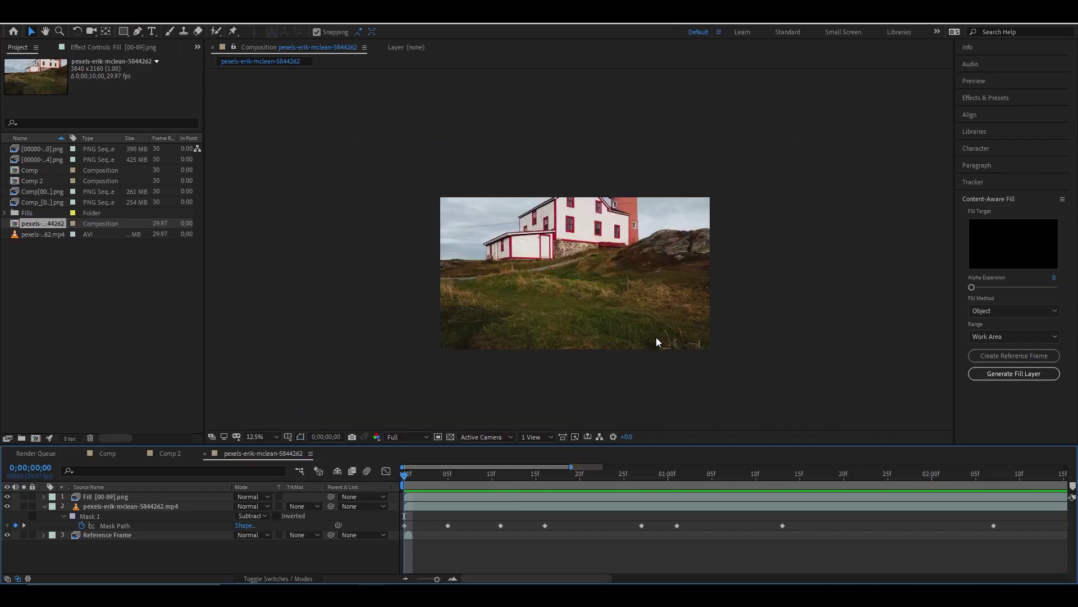
{"action": "key", "text": "minus"}
{"action": "key", "text": "minus"}
{"action": "key", "text": "minus"}
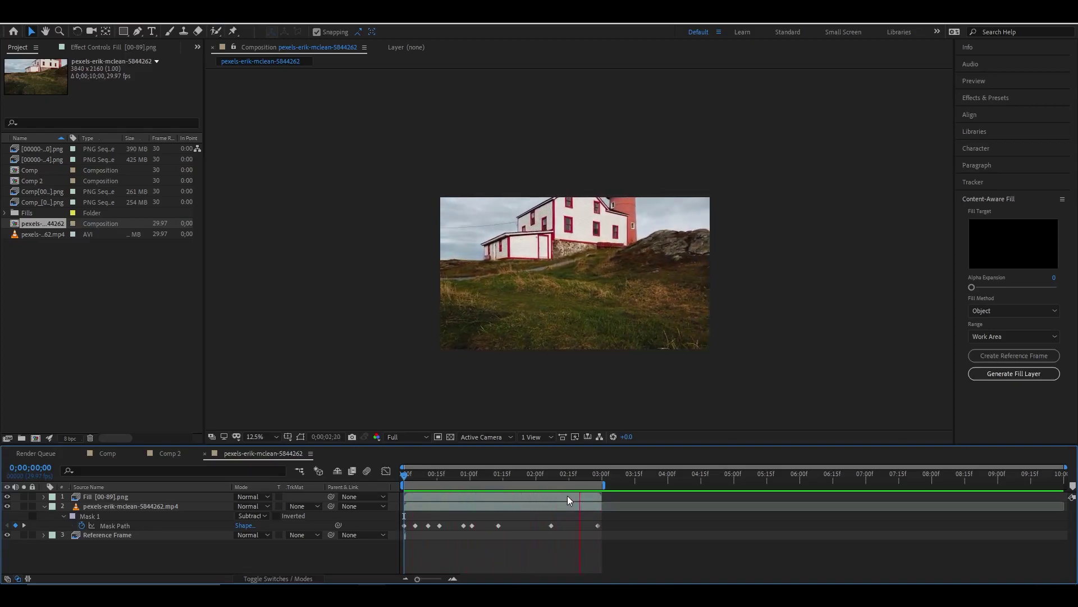
{"action": "key", "text": "space"}
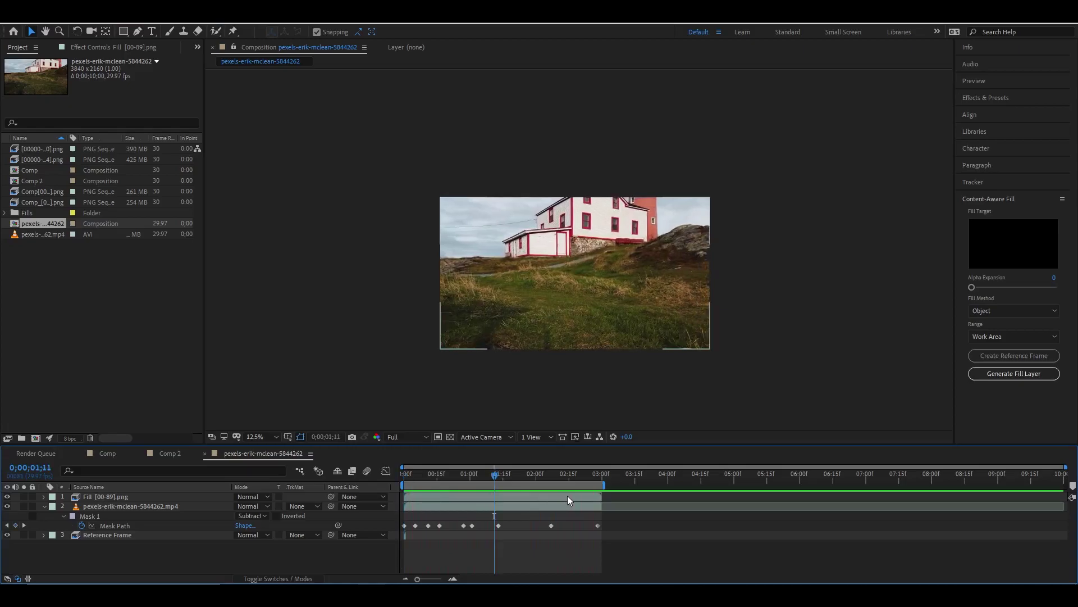
{"action": "left_click_drag", "start_coordinate": [496, 475], "coordinate": [521, 483]}
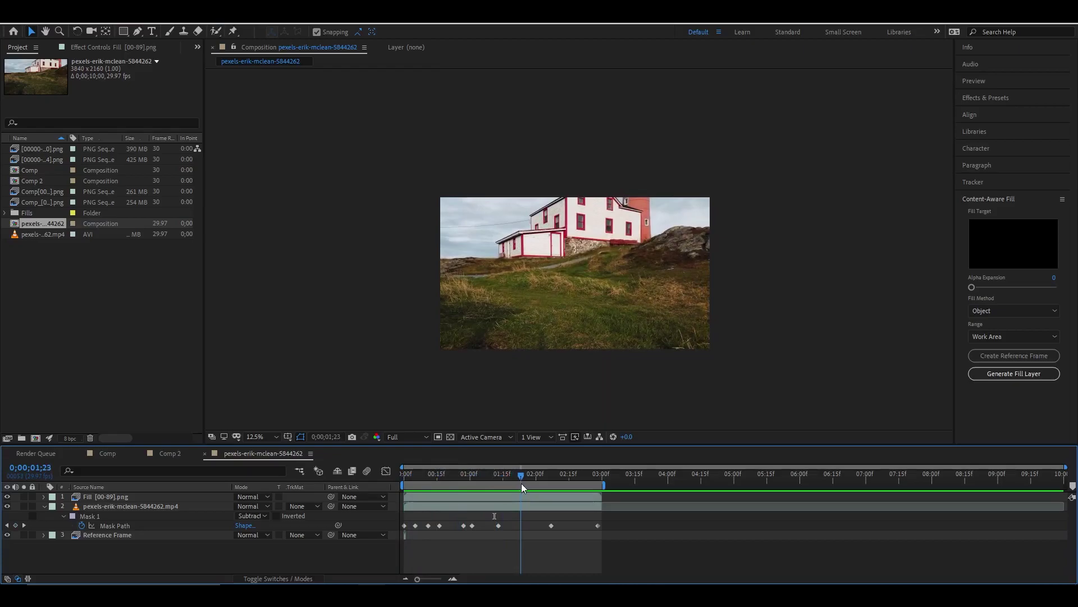
{"action": "left_click_drag", "start_coordinate": [522, 483], "coordinate": [403, 484]}
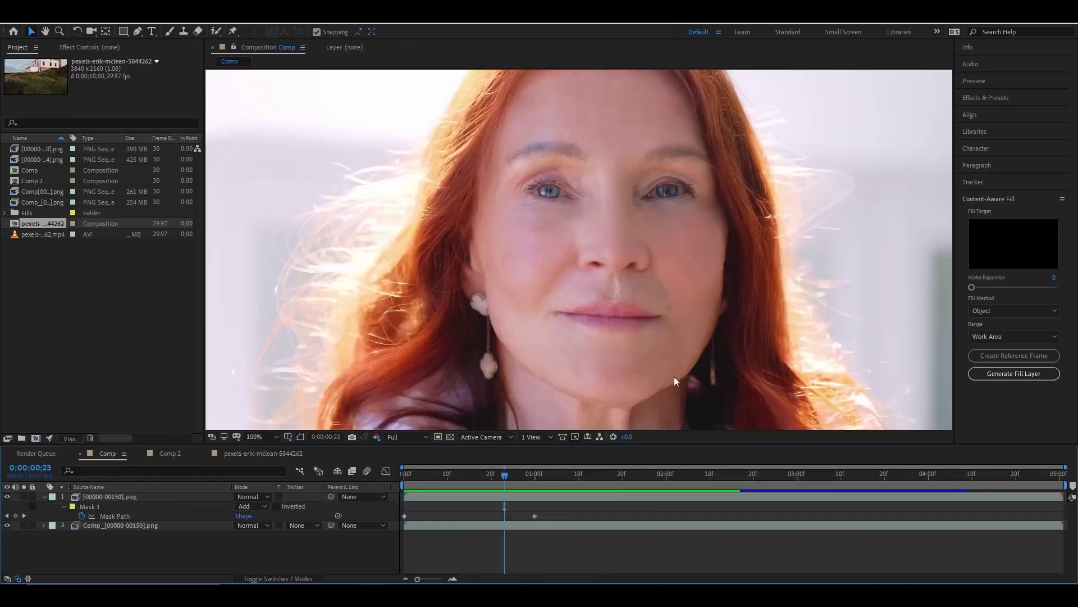
Return Comp to its first frame and add it to the render queue with PNG Sequence as the output format
{"action": "left_click_drag", "start_coordinate": [497, 477], "coordinate": [360, 487]}
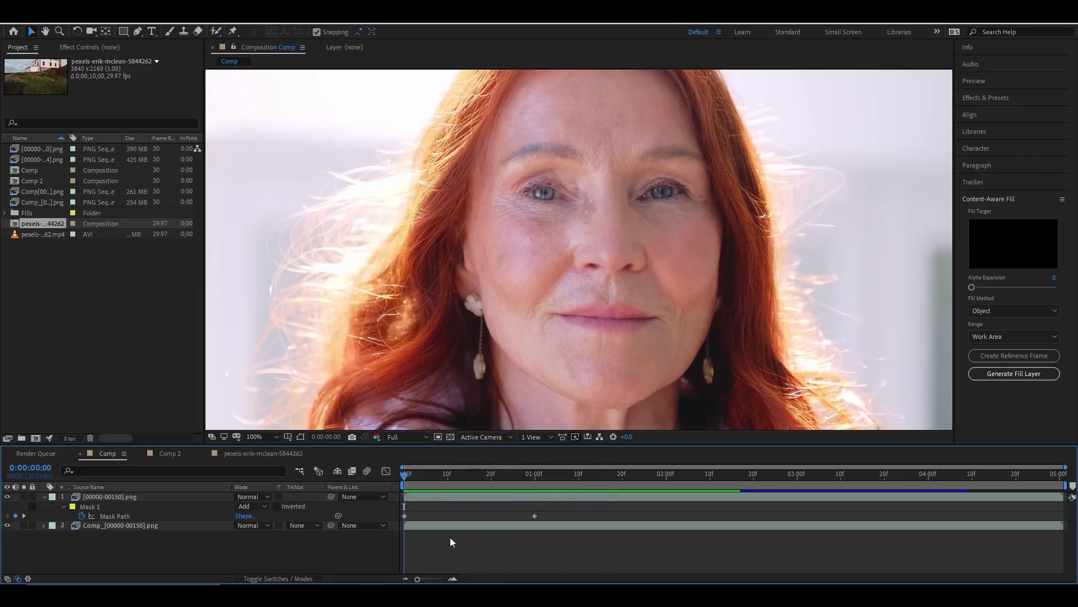
{"action": "mouse_move", "coordinate": [407, 477]}
{"action": "left_mouse_down"}
{"action": "mouse_move", "coordinate": [508, 475]}
{"action": "mouse_move", "coordinate": [391, 467]}
{"action": "left_mouse_up"}
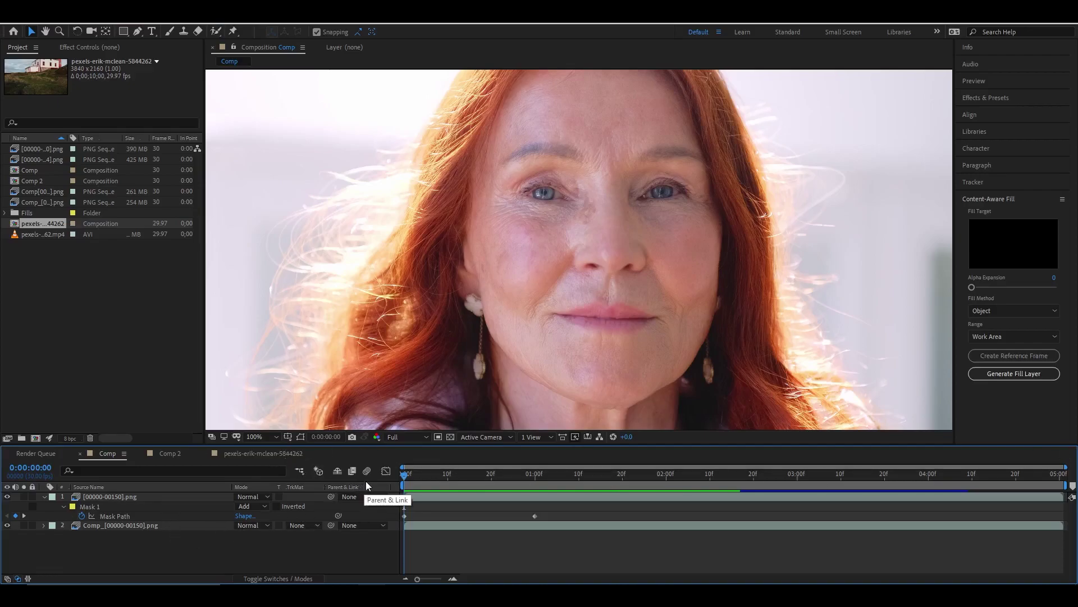
{"action": "key", "text": "ctrl+m"}
{"action": "left_click", "coordinate": [91, 529]}
{"action": "left_click", "coordinate": [494, 158]}
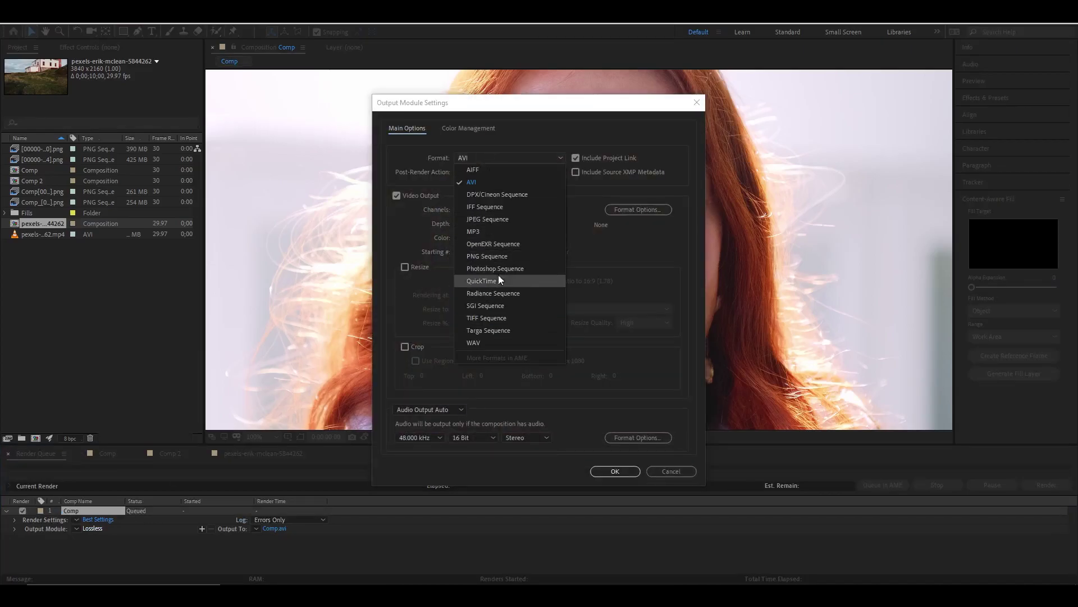
{"action": "left_click", "coordinate": [492, 256]}
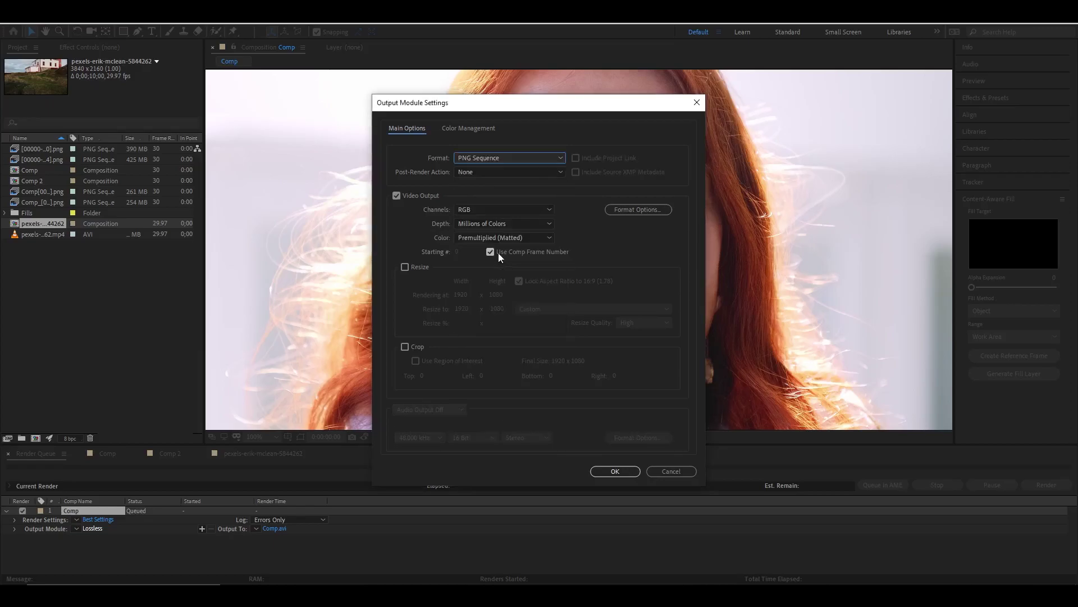
{"action": "left_click", "coordinate": [615, 472]}
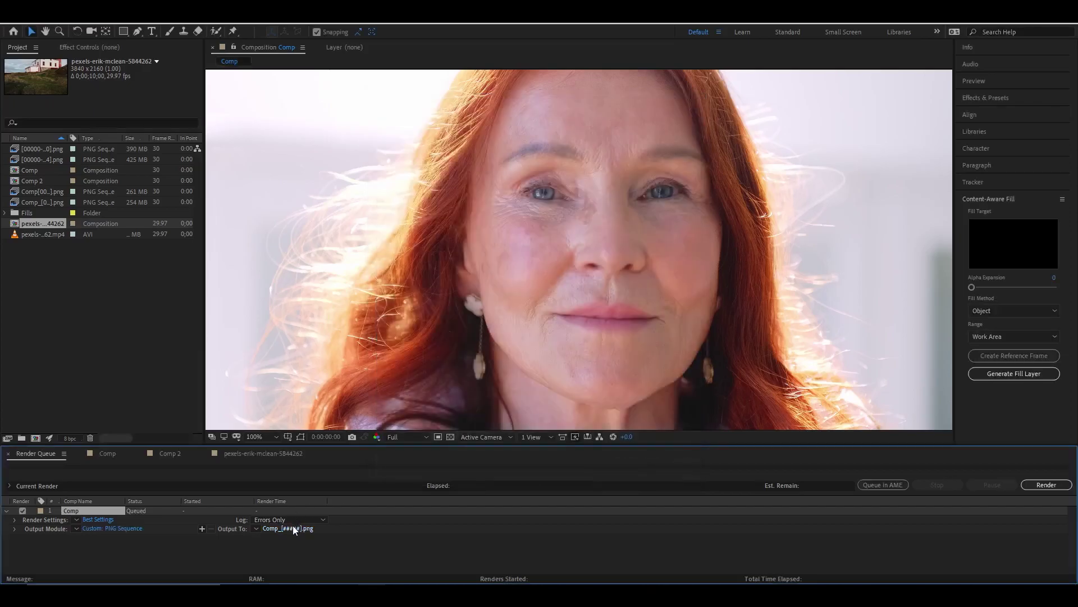
Check the output destination of the queued PNG sequence and return to the Comp composition
{"action": "left_click", "coordinate": [288, 528]}
{"action": "left_click", "coordinate": [500, 339]}
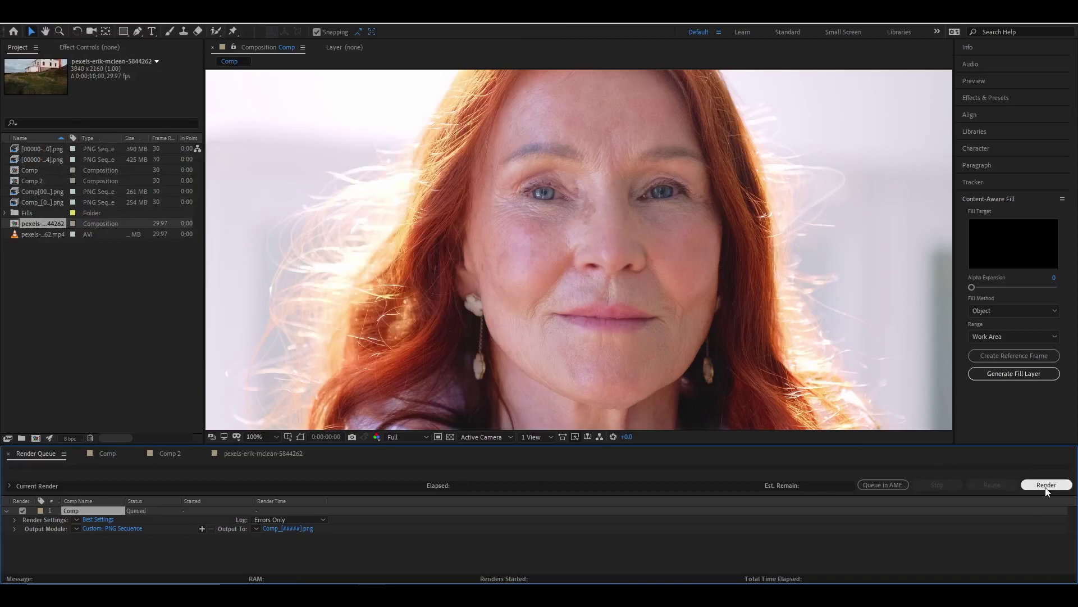
{"action": "left_click", "coordinate": [118, 456]}
Switch to File Explorer and look through the keyframe, export and footage folders inside the test folder on drive F
{"action": "left_click", "coordinate": [117, 281]}
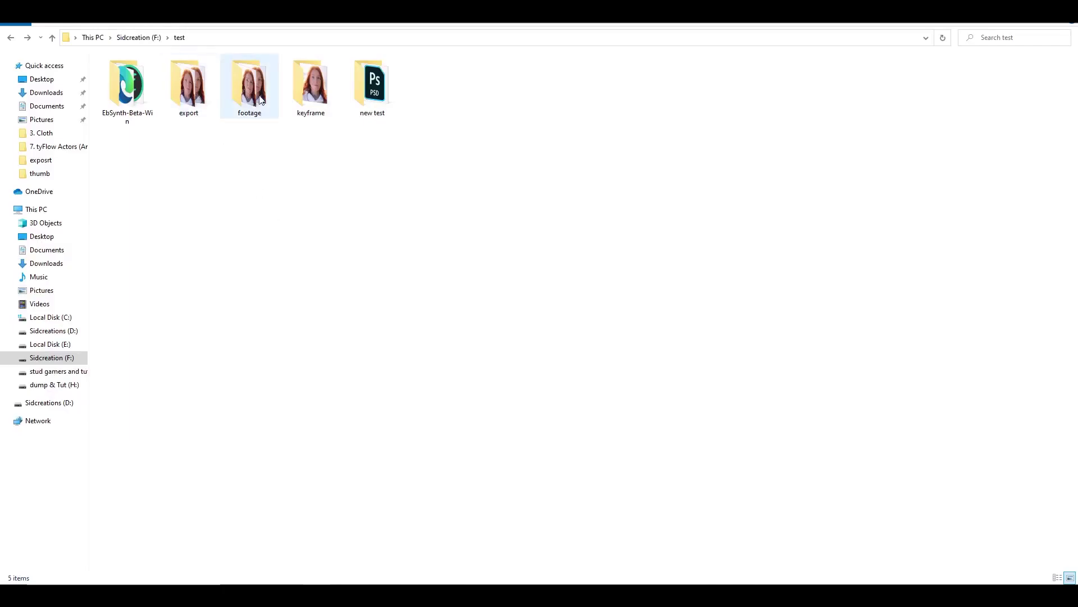
{"action": "double_click", "coordinate": [306, 96]}
{"action": "left_click", "coordinate": [132, 102]}
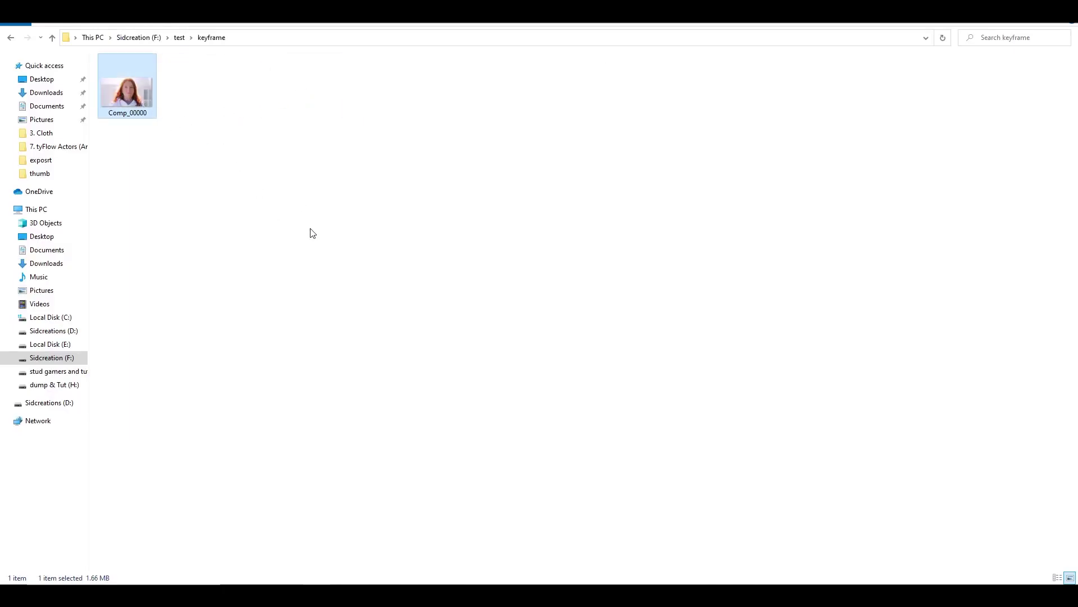
{"action": "left_click", "coordinate": [11, 37]}
{"action": "double_click", "coordinate": [191, 92]}
{"action": "key", "text": "alt+Left"}
{"action": "double_click", "coordinate": [235, 76]}
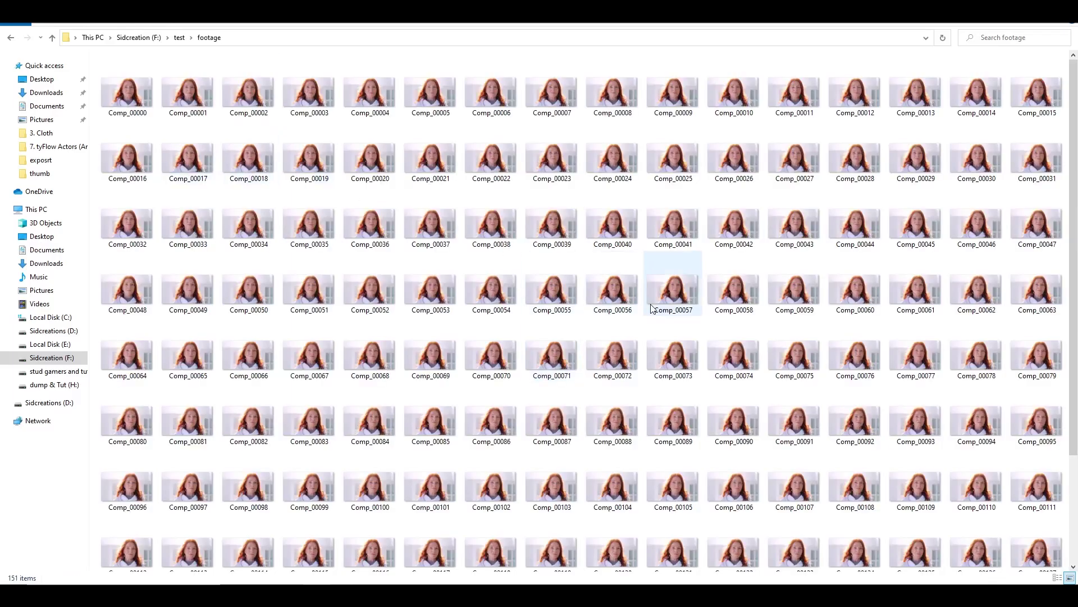
{"action": "scroll", "coordinate": [653, 312], "scroll_direction": "down", "scroll_amount": 3}
{"action": "scroll", "coordinate": [652, 311], "scroll_direction": "up", "scroll_amount": 3}
{"action": "left_click", "coordinate": [10, 39]}
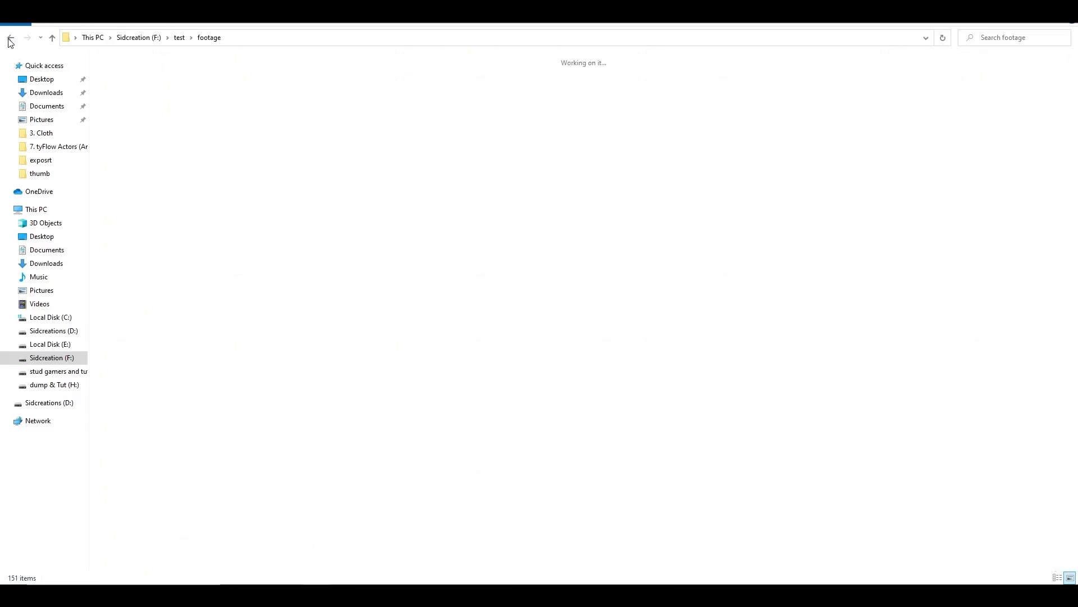
Create a new folder named test alongside the footage and keyframe folders
{"action": "right_click", "coordinate": [429, 220]}
{"action": "mouse_move", "coordinate": [501, 356]}
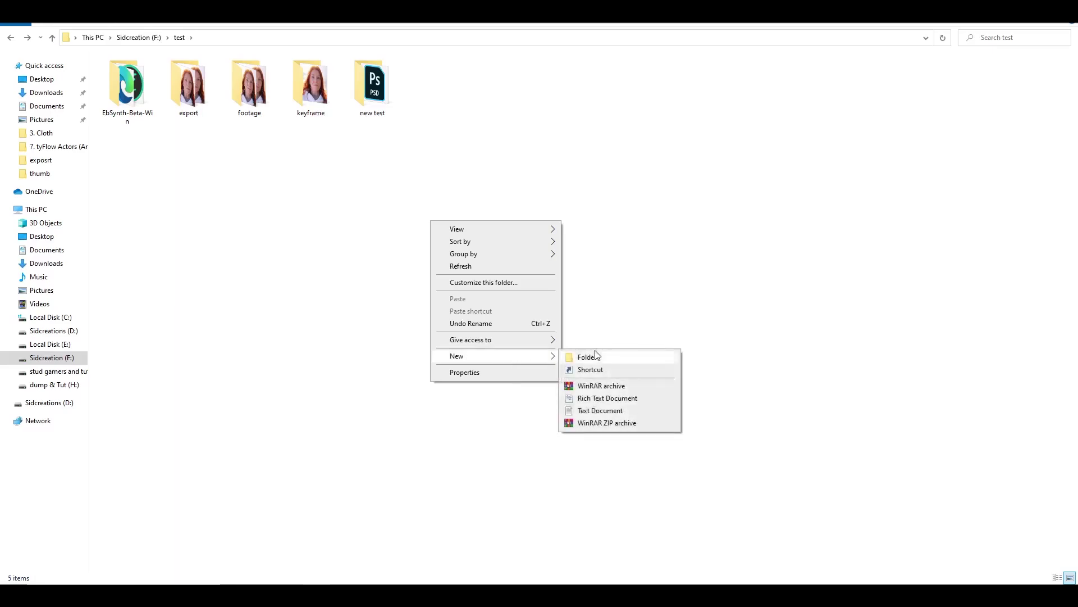
{"action": "left_click", "coordinate": [588, 356]}
{"action": "type", "text": "y"}
{"action": "type", "text": "tets"}
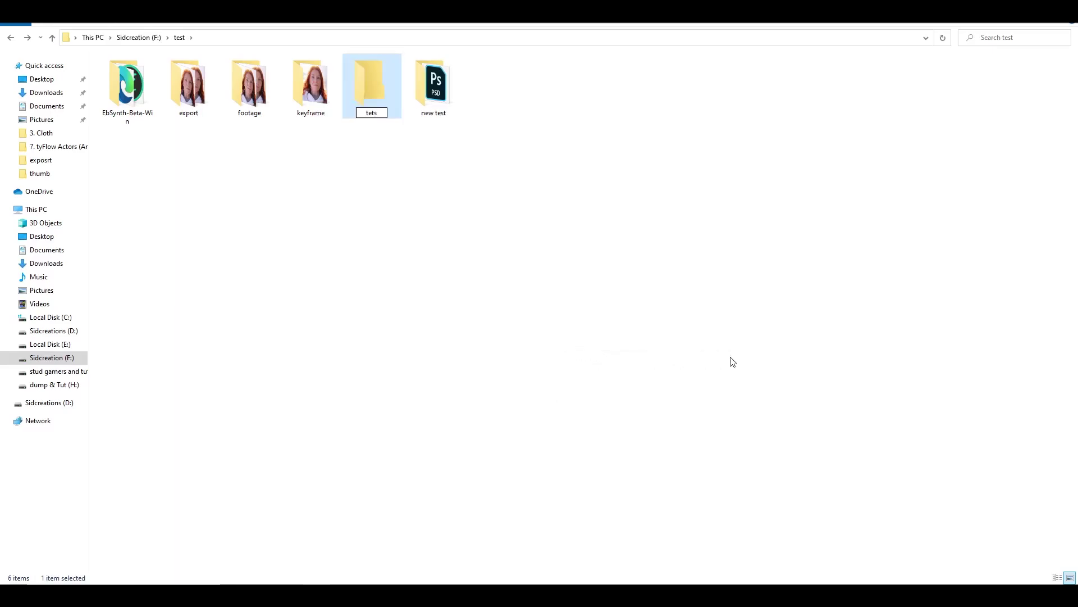
{"action": "key", "text": "BackSpace"}
{"action": "key", "text": "BackSpace"}
{"action": "type", "text": "s"}
{"action": "left_click", "coordinate": [351, 244]}
Move the footage folder into the new test folder and open that folder with larger thumbnails
{"action": "left_click_drag", "start_coordinate": [249, 85], "coordinate": [448, 104]}
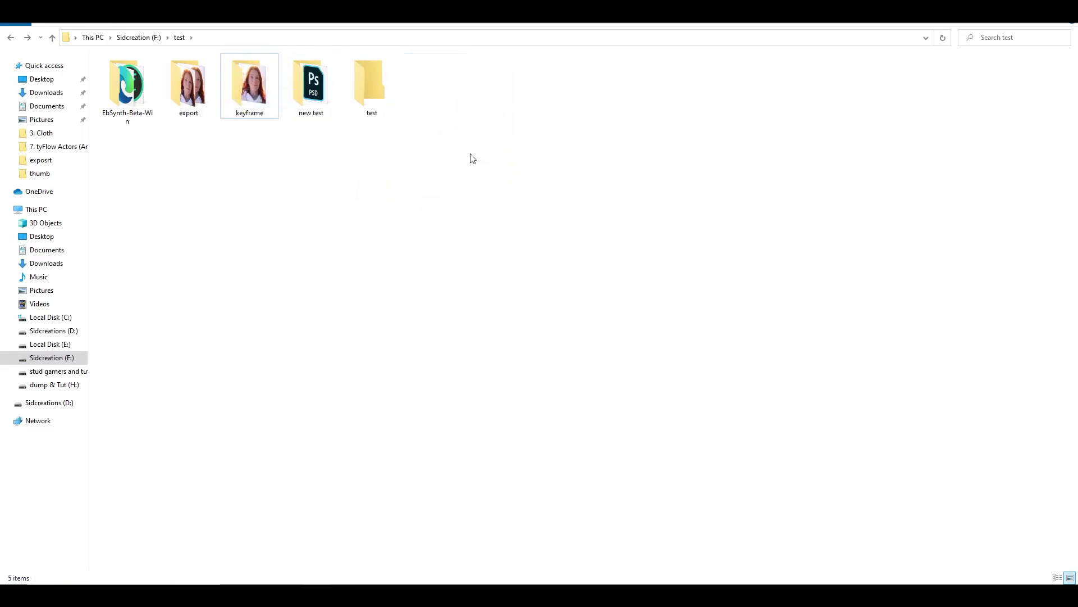
{"action": "double_click", "coordinate": [379, 95]}
{"action": "scroll", "coordinate": [296, 198], "scroll_direction": "up", "scroll_amount": 5, "text": "ctrl"}
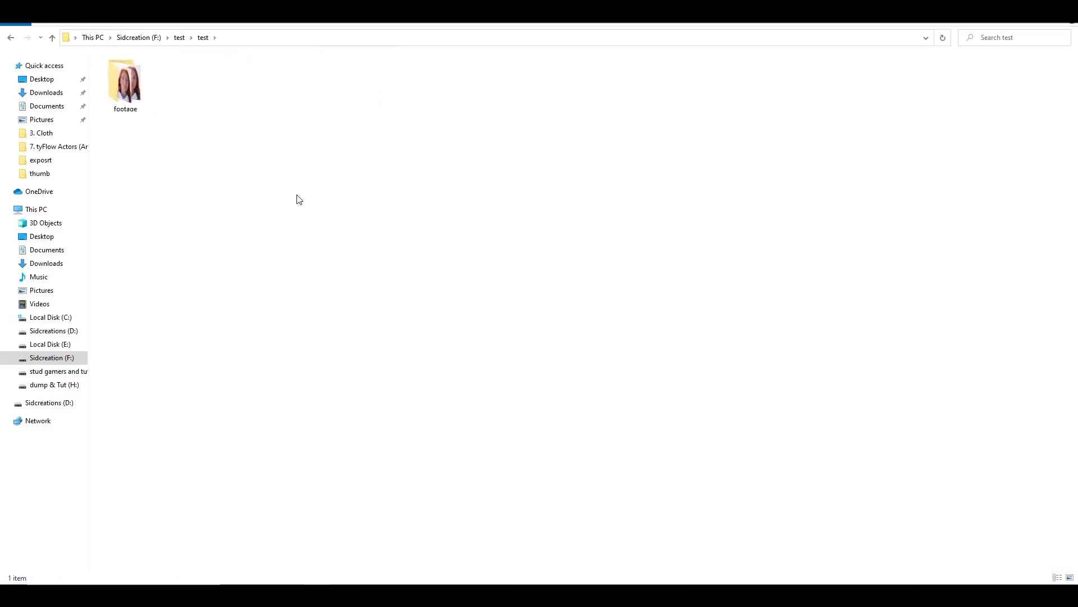
Create two new folders named keyframe and export beside the footage folder in the inner test folder
{"action": "right_click", "coordinate": [490, 236]}
{"action": "mouse_move", "coordinate": [562, 372]}
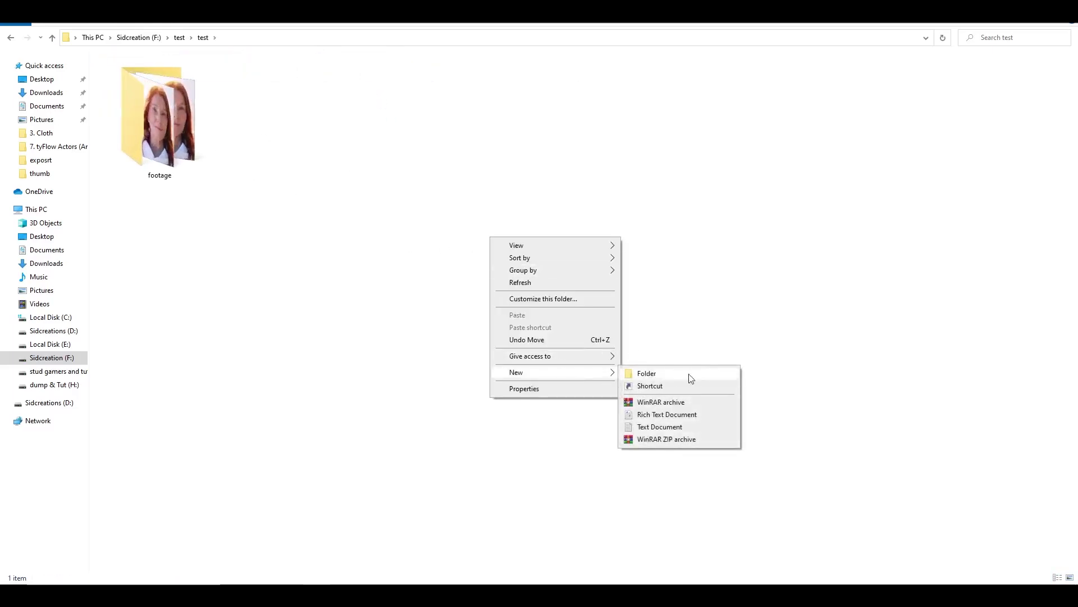
{"action": "left_click", "coordinate": [697, 376]}
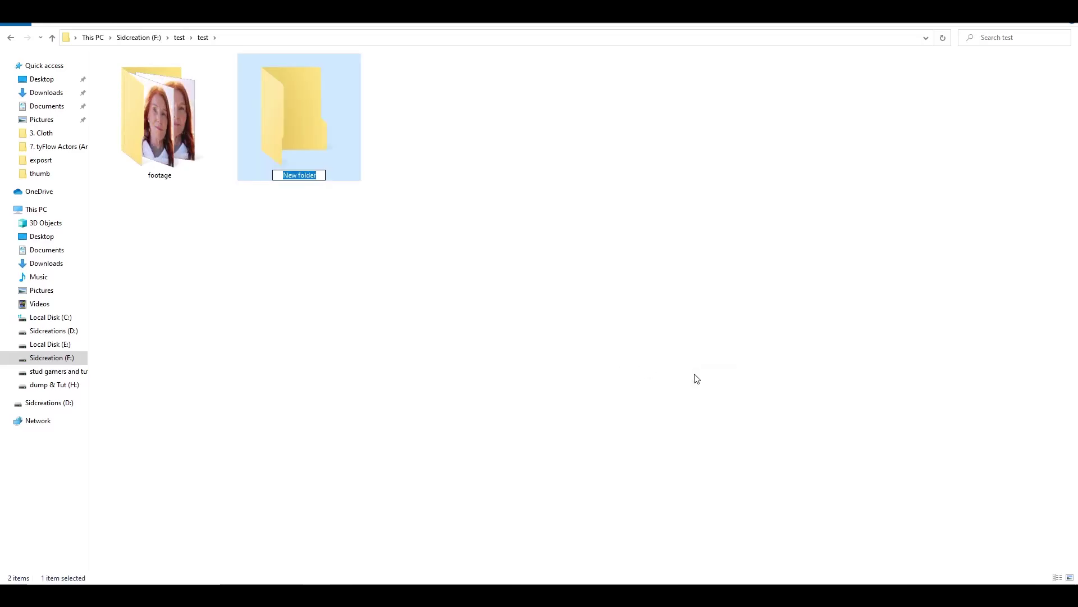
{"action": "type", "text": "keyframe"}
{"action": "left_click", "coordinate": [696, 380]}
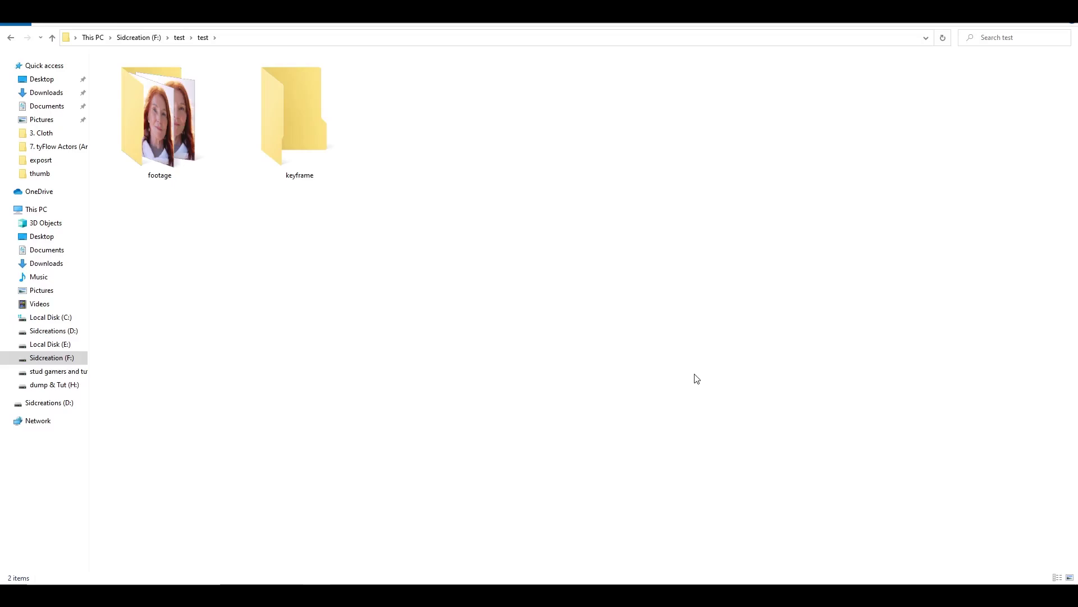
{"action": "key", "text": "ctrl+shift+n"}
{"action": "type", "text": "export"}
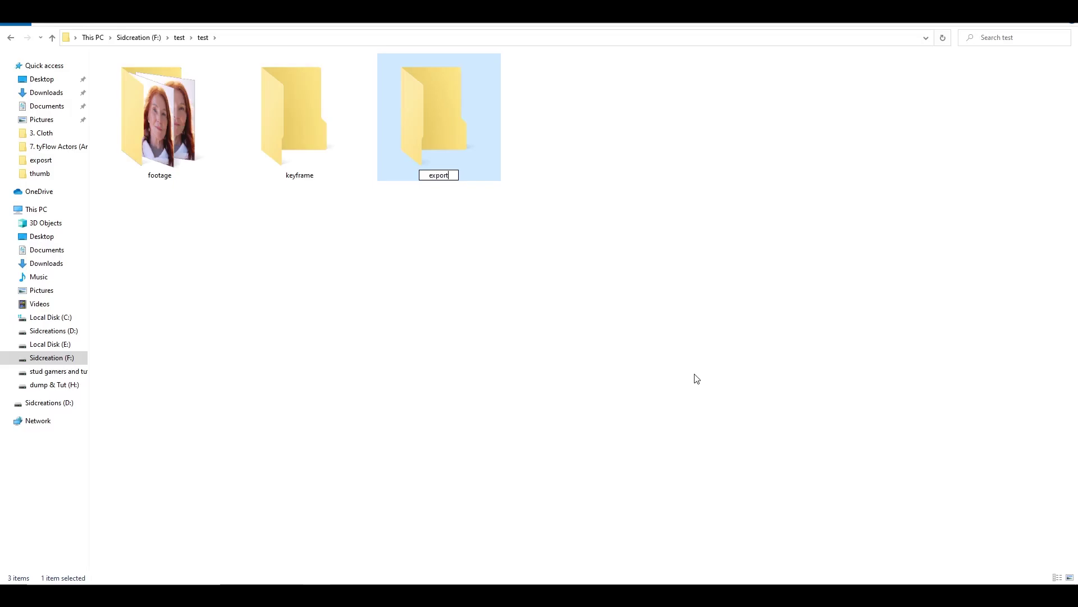
{"action": "left_click", "coordinate": [697, 378]}
Open the footage folder and preview the first frame, Comp_00000, at full size
{"action": "left_click", "coordinate": [170, 145]}
{"action": "left_click", "coordinate": [289, 147]}
{"action": "key", "text": "ctrl+shift+6"}
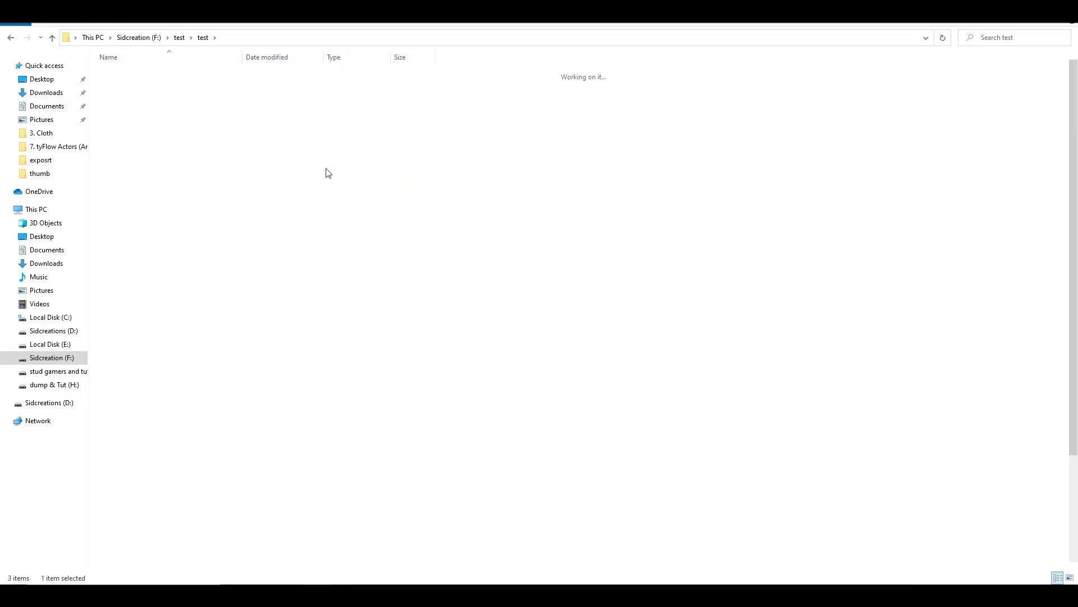
{"action": "left_click", "coordinate": [118, 109]}
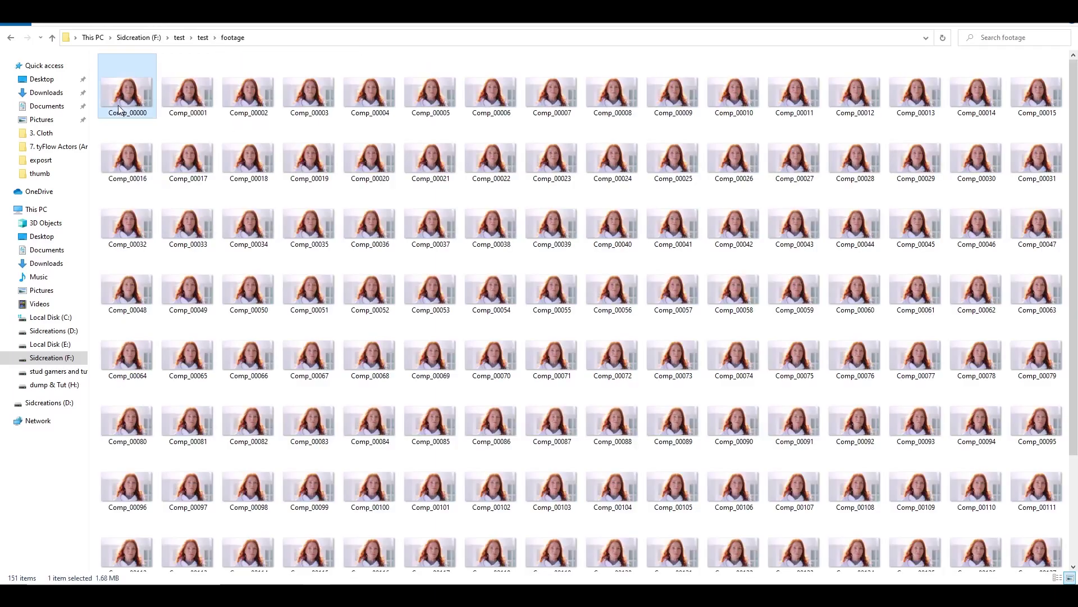
{"action": "double_click", "coordinate": [119, 109]}
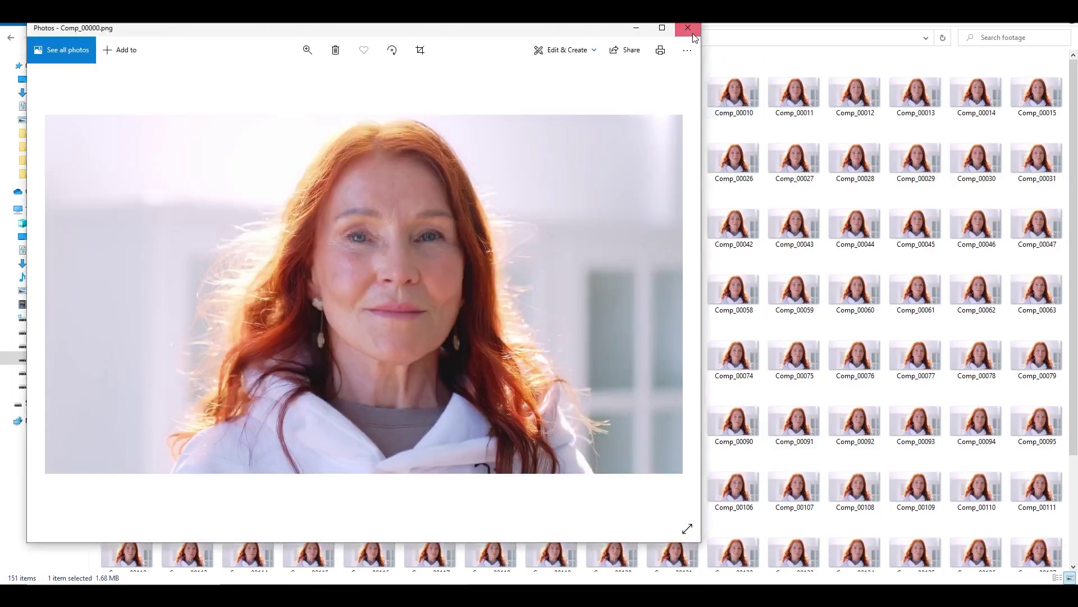
{"action": "left_click", "coordinate": [688, 28]}
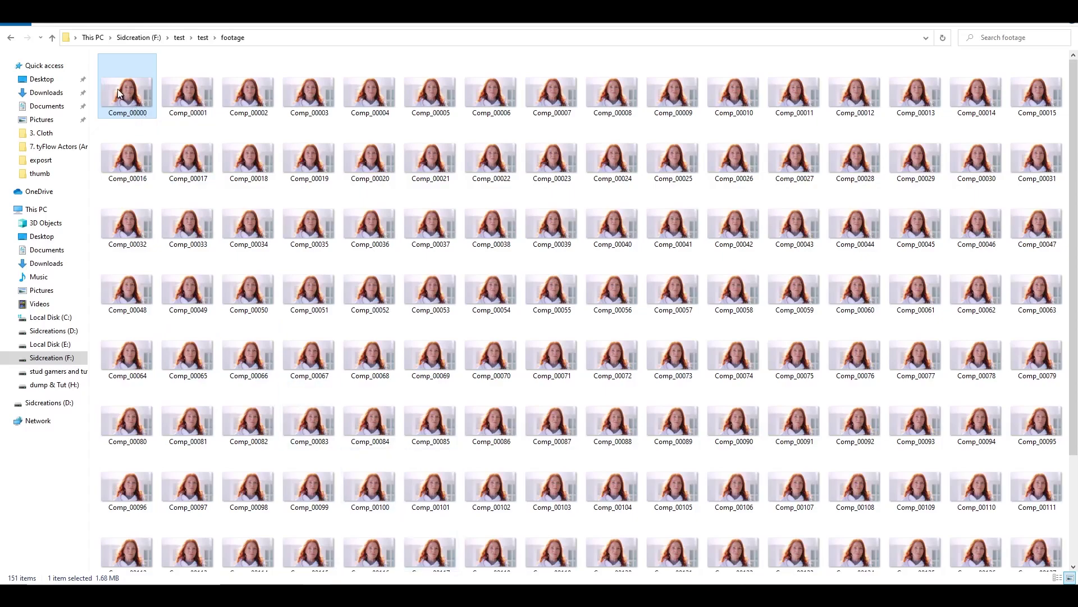
Switch to Photoshop and open the Comp_00000 frame from the footage folder as a new document
{"action": "scroll", "coordinate": [482, 494], "scroll_direction": "down", "scroll_amount": 1}
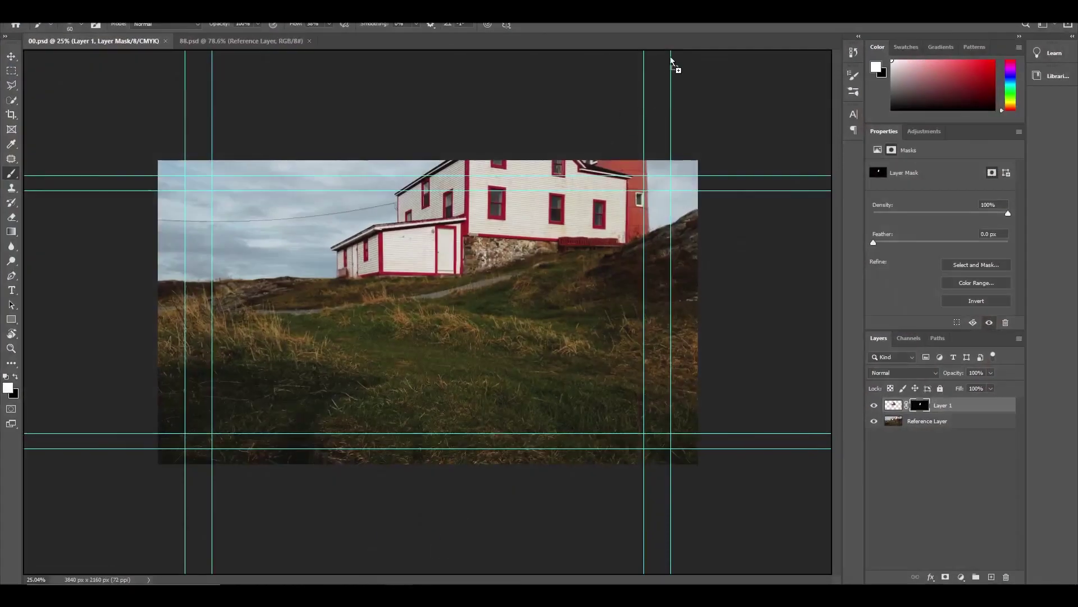
{"action": "left_click_drag", "start_coordinate": [672, 60], "coordinate": [688, 34]}
{"action": "scroll", "coordinate": [408, 256], "scroll_direction": "up", "scroll_amount": 2}
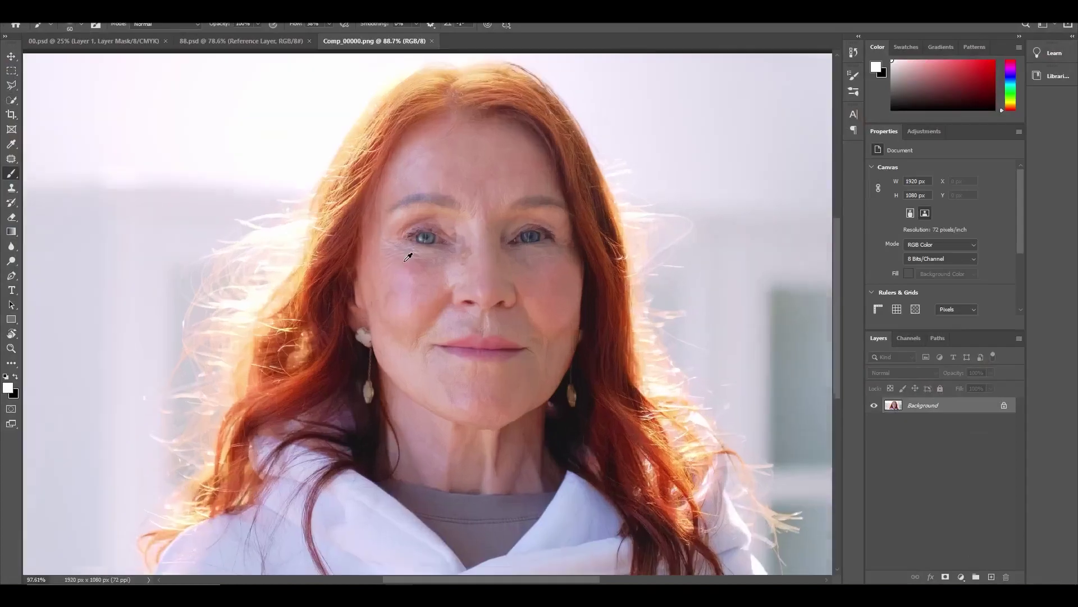
Retouch the skin beside the woman's nose and the wrinkles under her eye with the Patch tool
{"action": "scroll", "coordinate": [408, 257], "scroll_direction": "up", "scroll_amount": 2}
{"action": "left_click", "coordinate": [11, 159]}
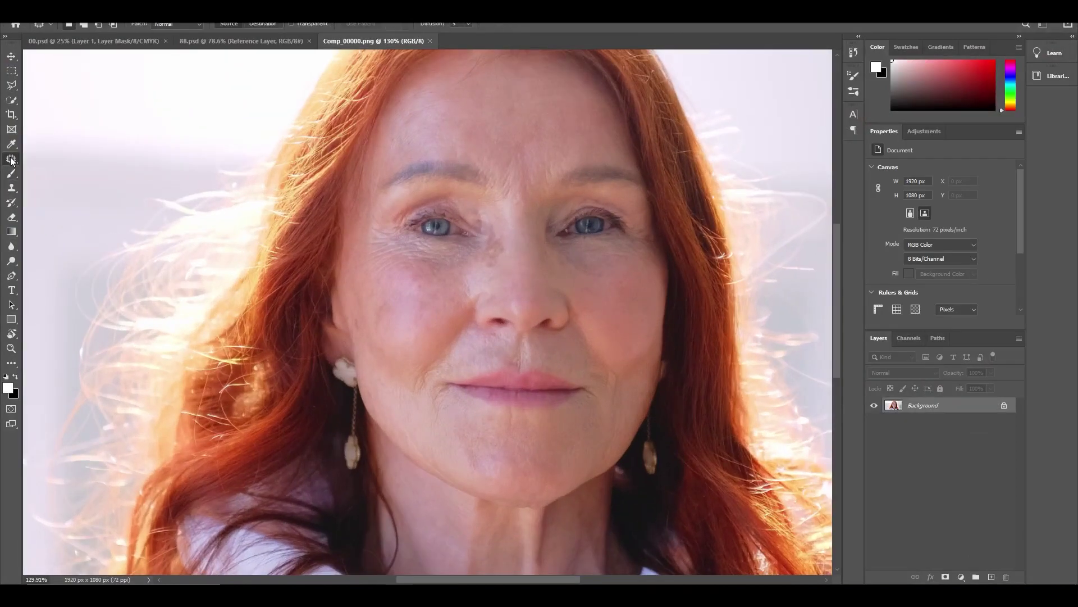
{"action": "left_click", "coordinate": [40, 159]}
{"action": "left_click_drag", "start_coordinate": [496, 241], "coordinate": [486, 271]}
{"action": "mouse_move", "coordinate": [409, 257]}
{"action": "left_mouse_down"}
{"action": "mouse_move", "coordinate": [380, 262]}
{"action": "mouse_move", "coordinate": [381, 237]}
{"action": "mouse_move", "coordinate": [424, 254]}
{"action": "left_mouse_up"}
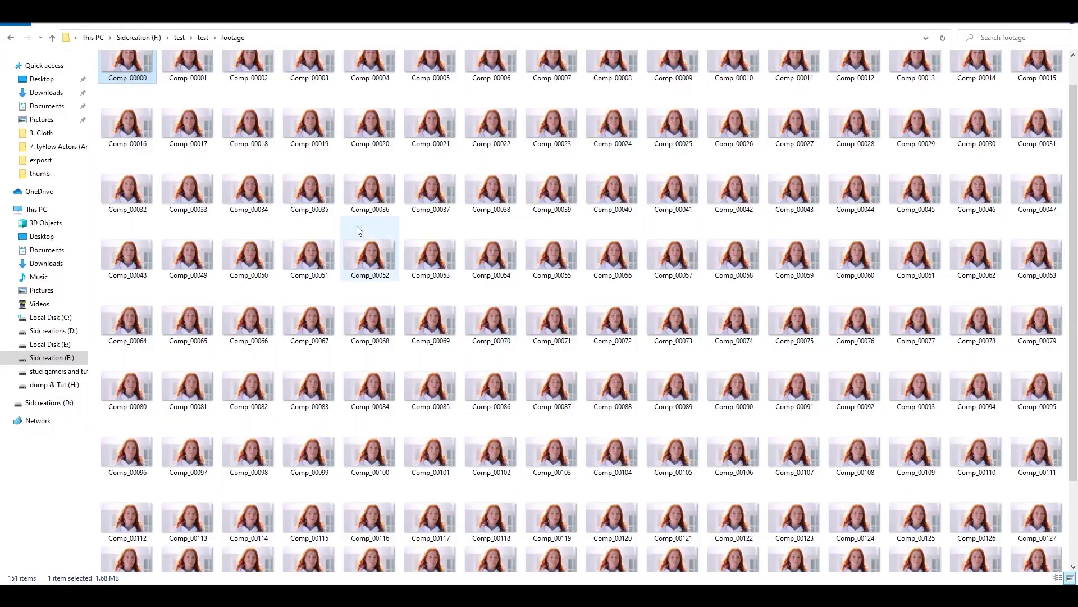
In File Explorer, copy the Comp_00000 image from the outer test folder's keyframe folder into the inner test folder's keyframe folder
{"action": "key", "text": "alt+Up"}
{"action": "key", "text": "alt+Up"}
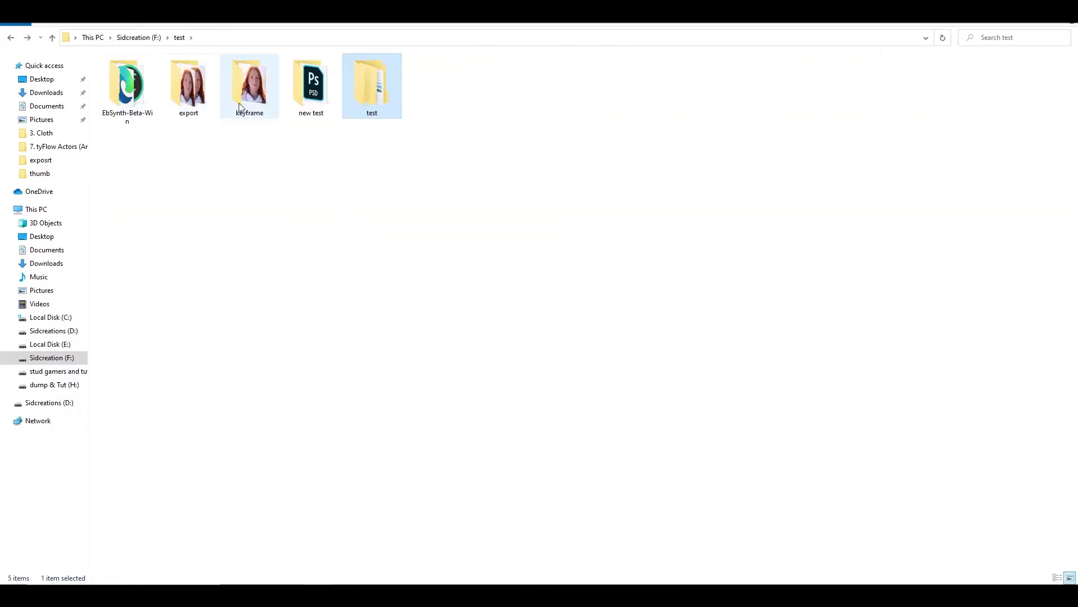
{"action": "double_click", "coordinate": [247, 109]}
{"action": "left_click", "coordinate": [131, 96]}
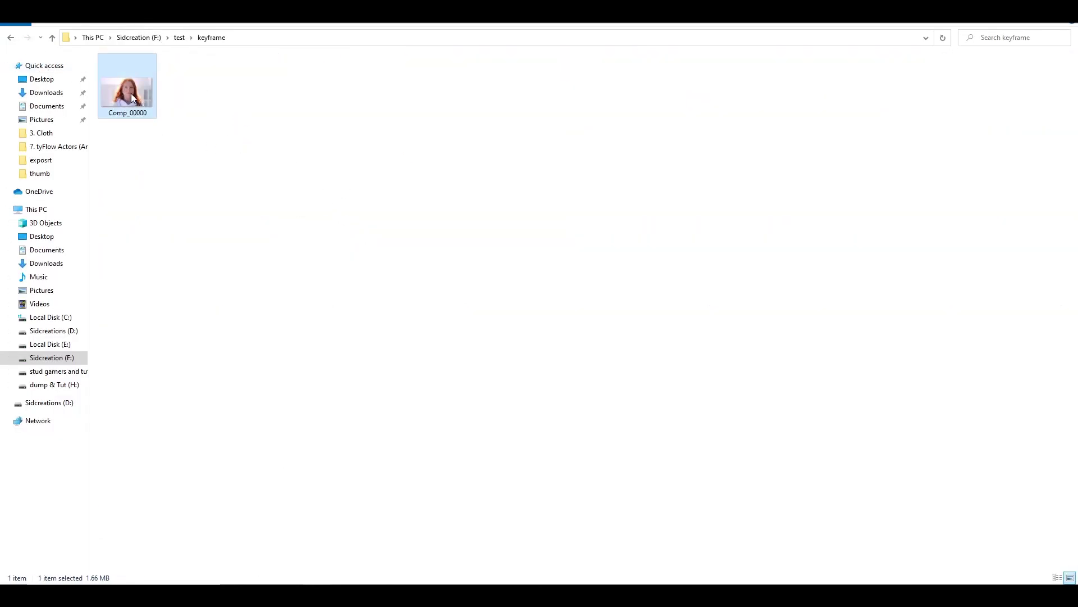
{"action": "left_click", "coordinate": [11, 38]}
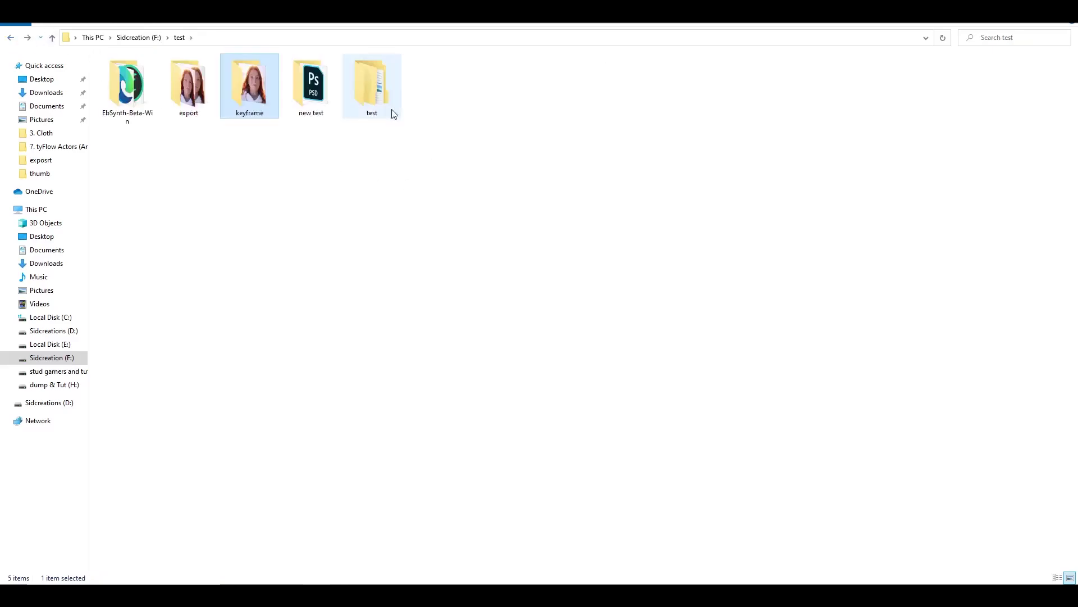
{"action": "double_click", "coordinate": [396, 115]}
{"action": "double_click", "coordinate": [450, 152]}
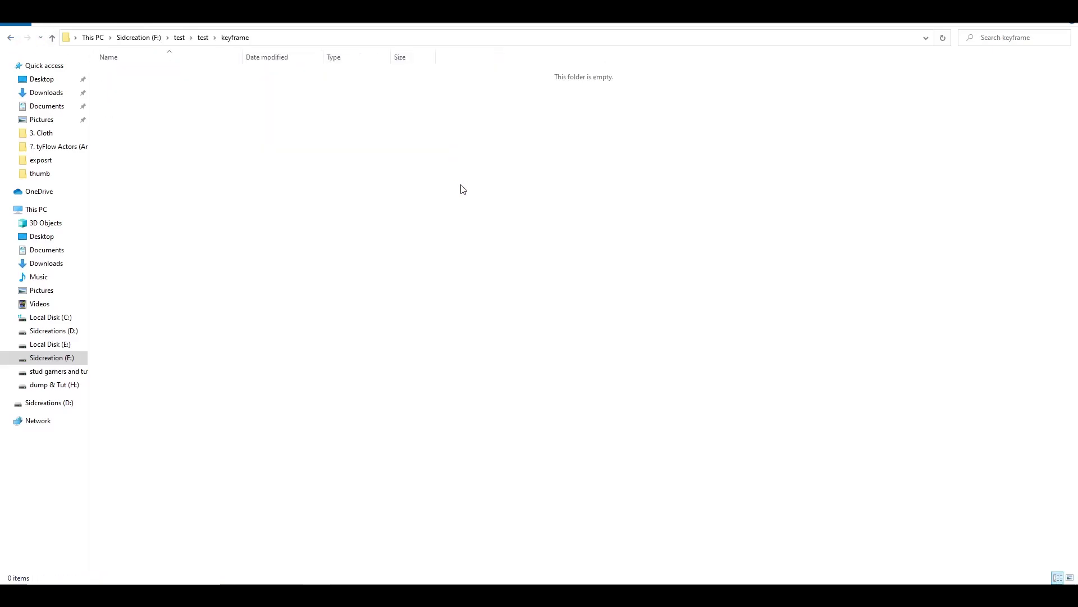
{"action": "left_click", "coordinate": [164, 80]}
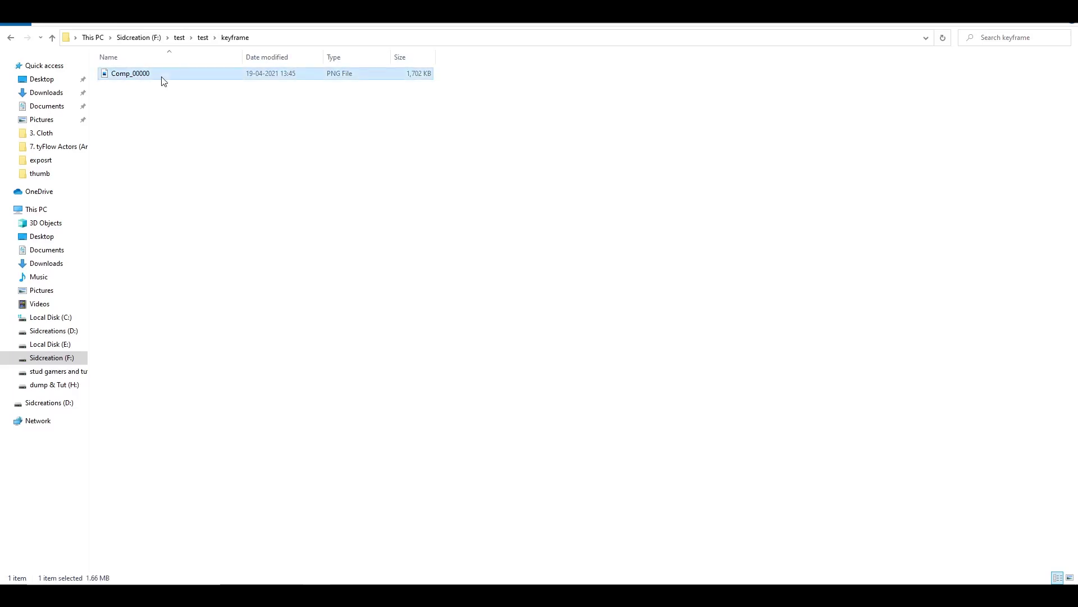
Compare the file name of the first frame in the footage folder with the image in the keyframe folder
{"action": "left_click", "coordinate": [10, 38]}
{"action": "double_click", "coordinate": [337, 127]}
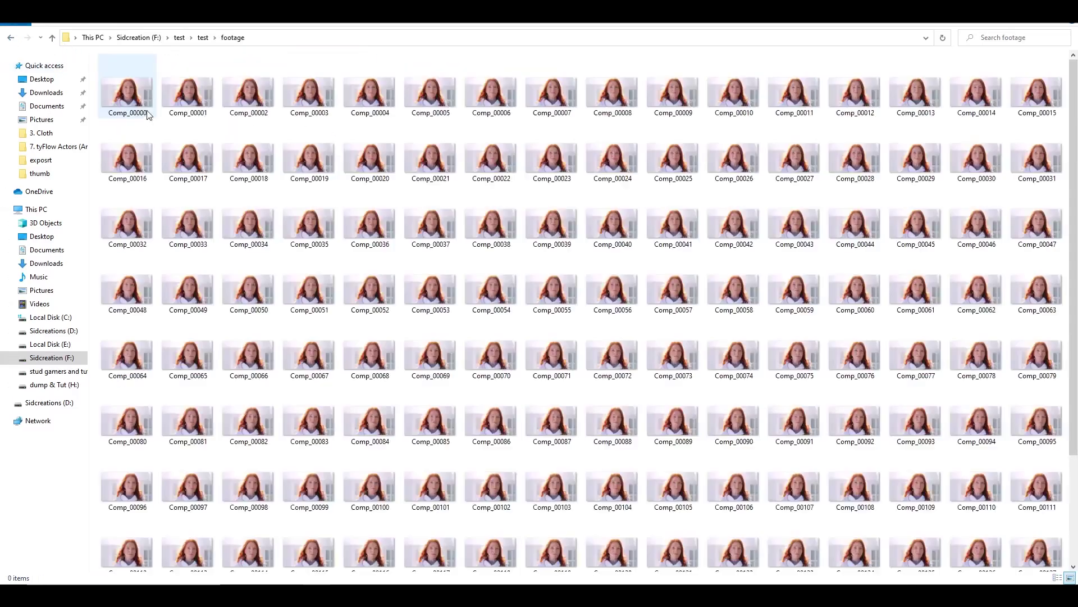
{"action": "left_click", "coordinate": [126, 109]}
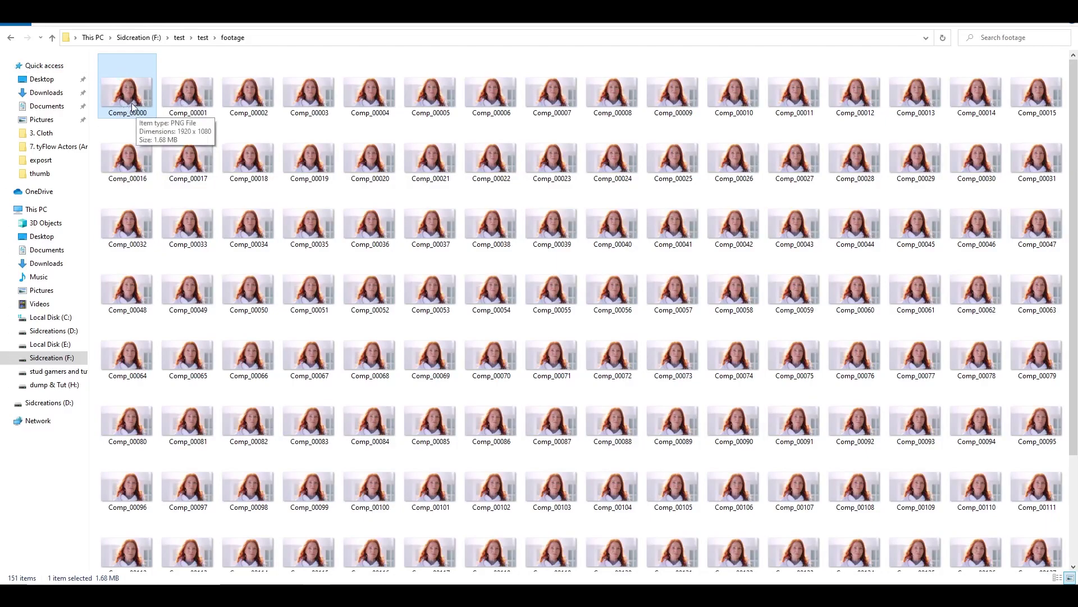
{"action": "left_click", "coordinate": [11, 37]}
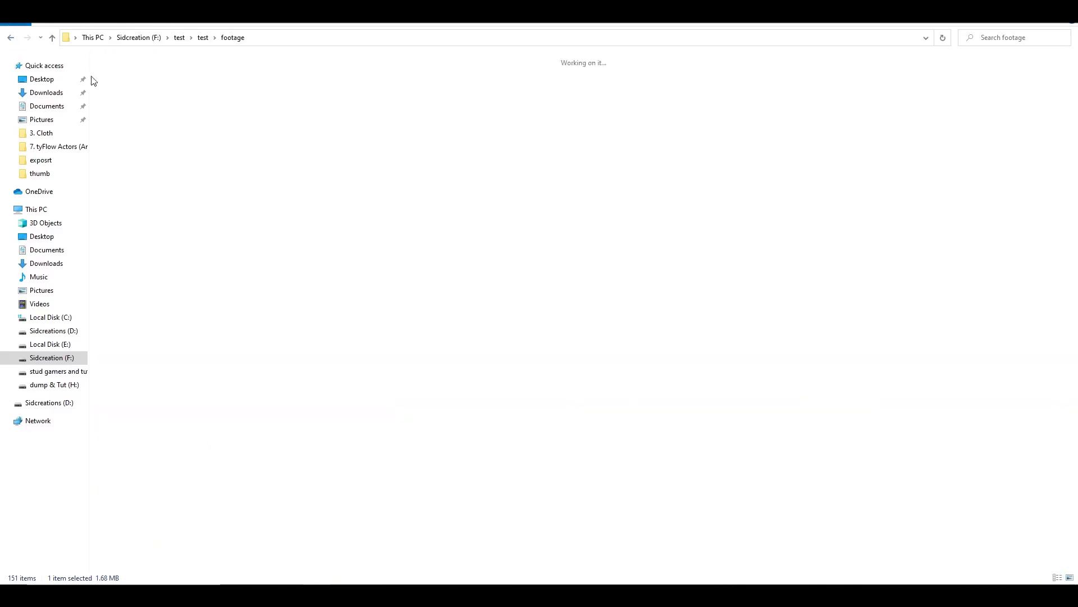
{"action": "double_click", "coordinate": [410, 122]}
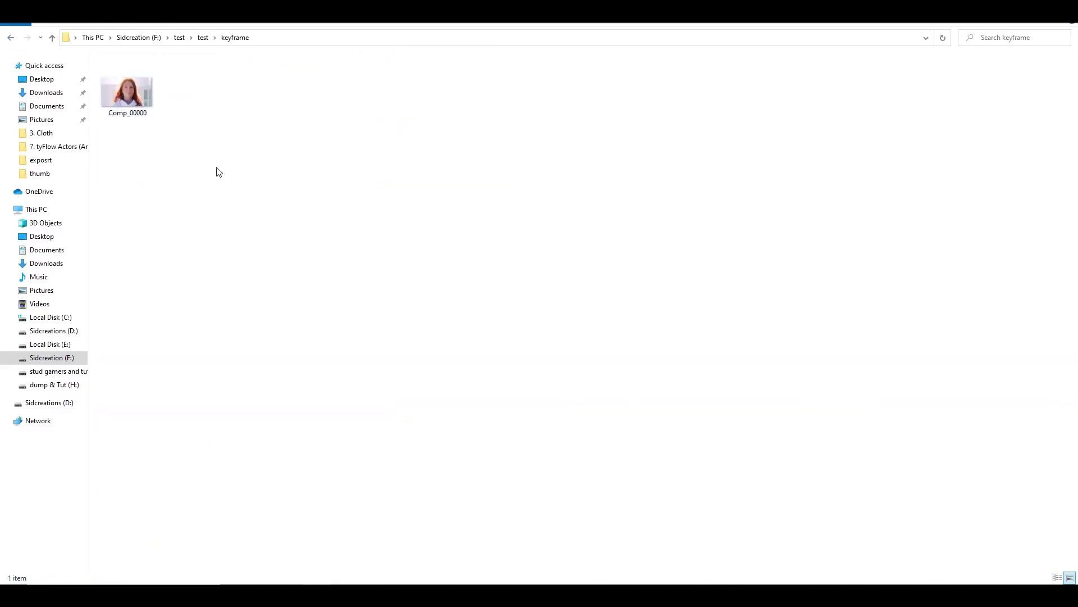
{"action": "left_click", "coordinate": [11, 38]}
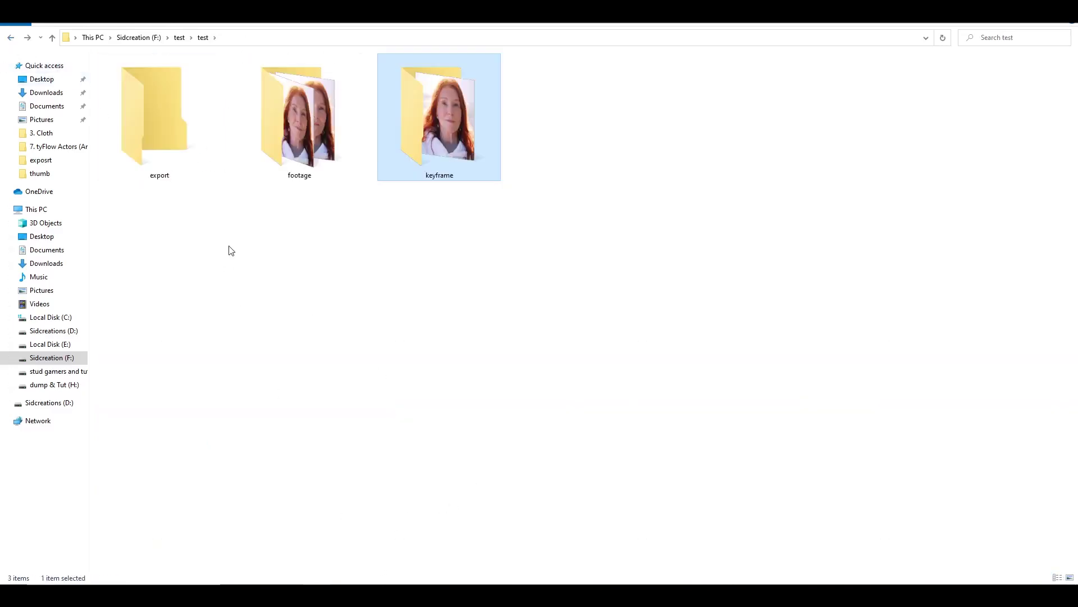
Launch EbSynth from the EbSynth-Beta-Win folder and move its window clear of the file list
{"action": "key", "text": "BackSpace"}
{"action": "double_click", "coordinate": [126, 96]}
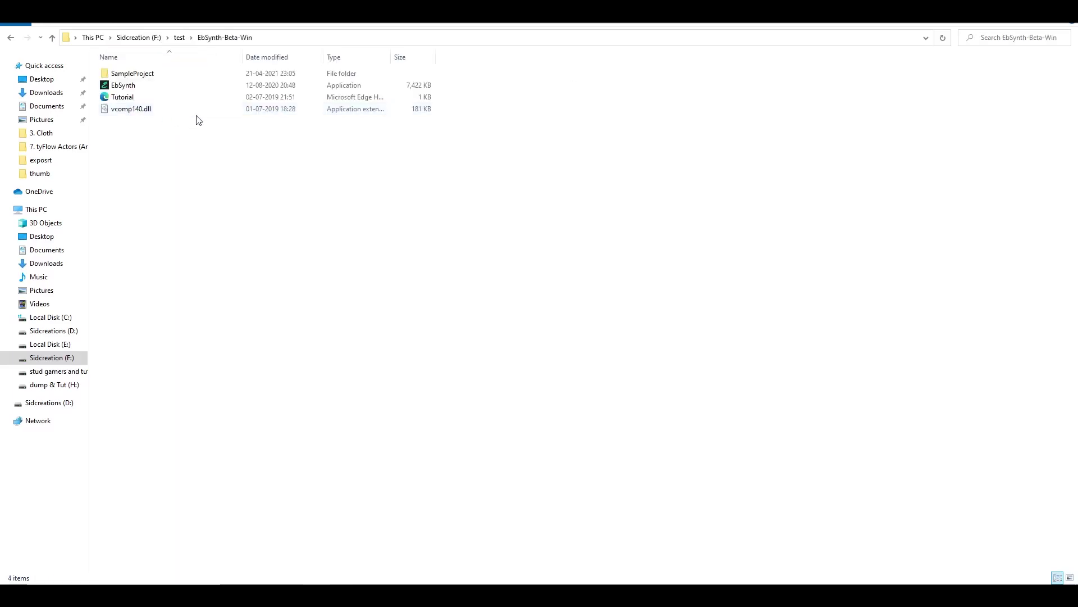
{"action": "double_click", "coordinate": [129, 87]}
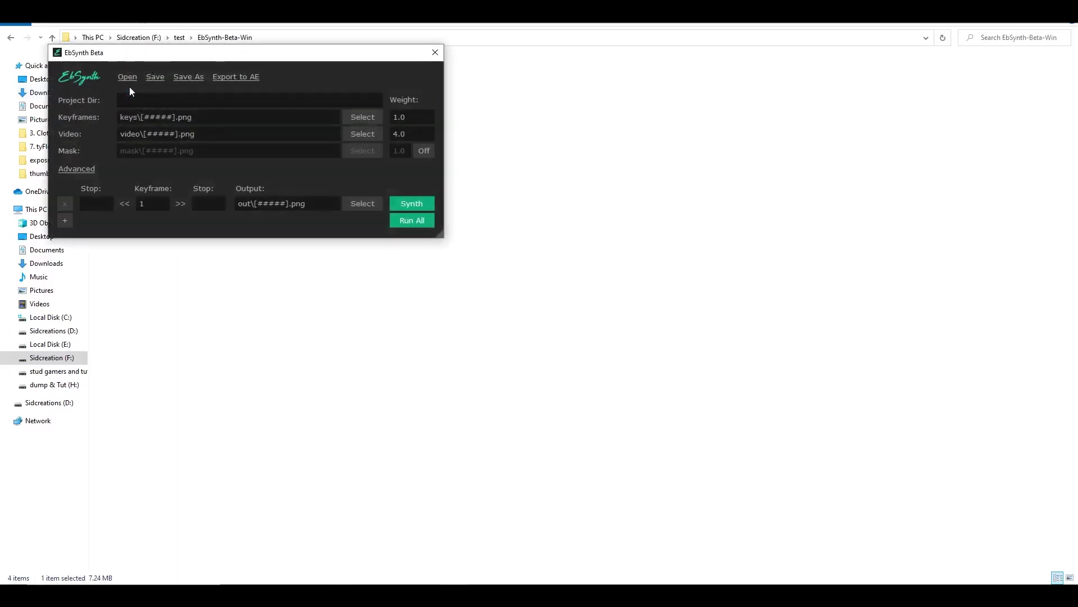
{"action": "left_click_drag", "start_coordinate": [228, 56], "coordinate": [572, 185]}
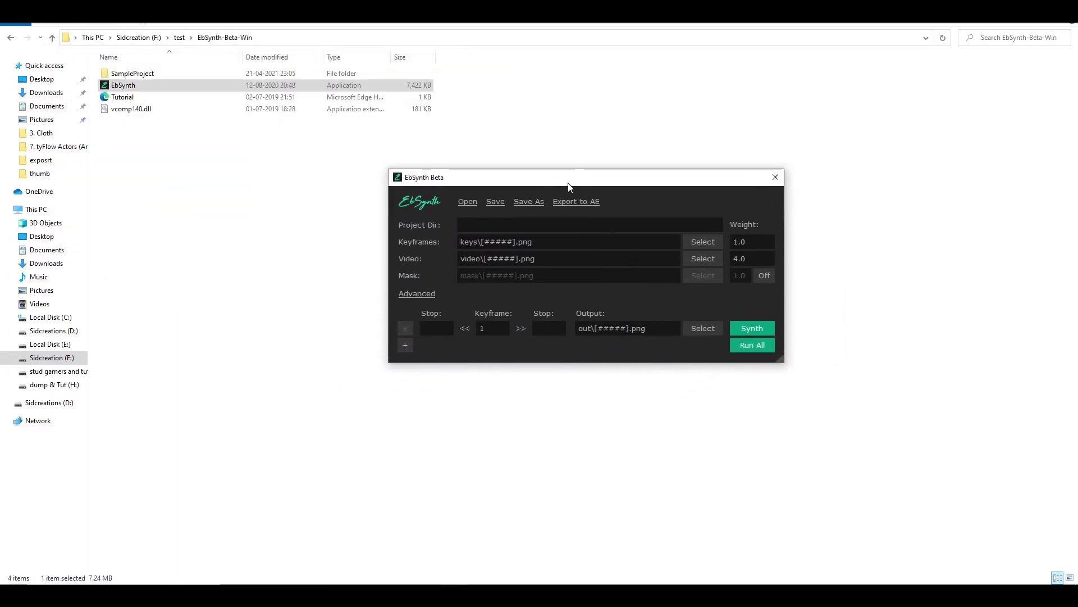
Open the inner test folder behind EbSynth and place the EbSynth window below the export, footage and keyframe folders
{"action": "left_click", "coordinate": [11, 38]}
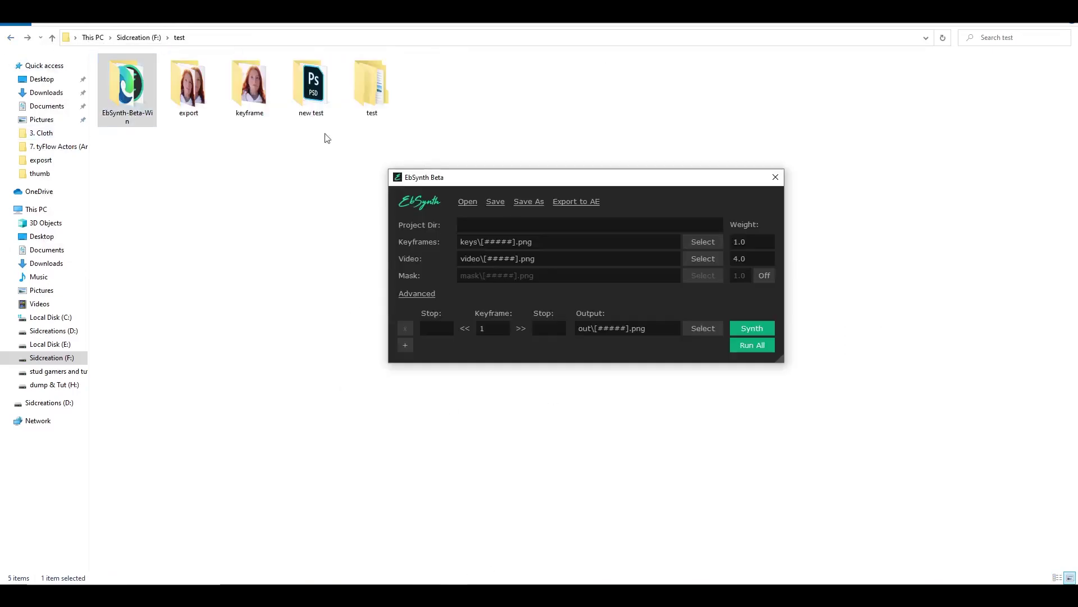
{"action": "double_click", "coordinate": [377, 102]}
{"action": "key", "text": "alt+Tab"}
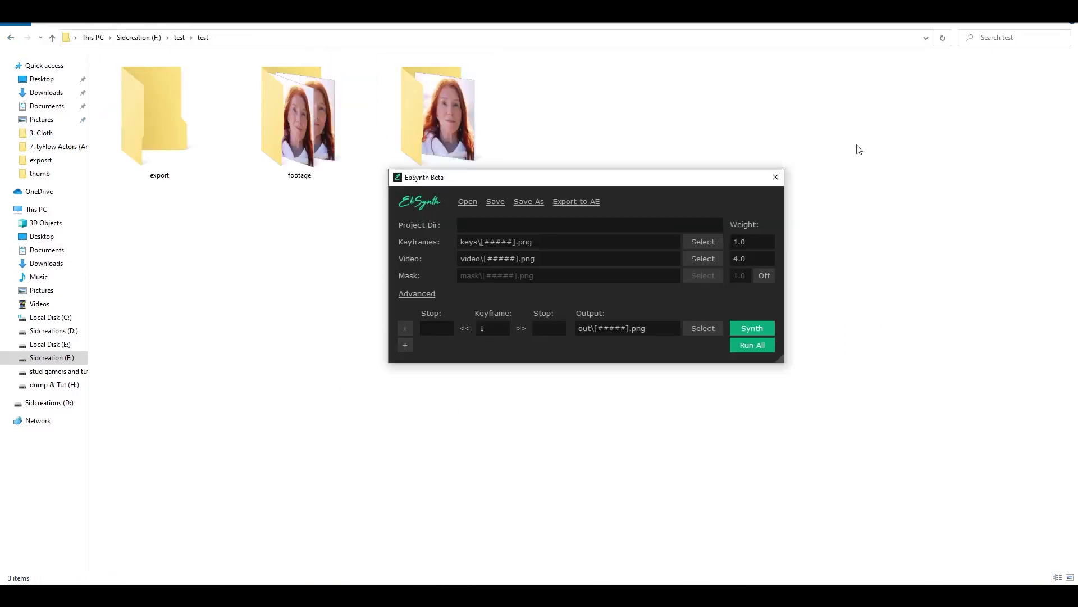
{"action": "left_click_drag", "start_coordinate": [600, 188], "coordinate": [461, 226]}
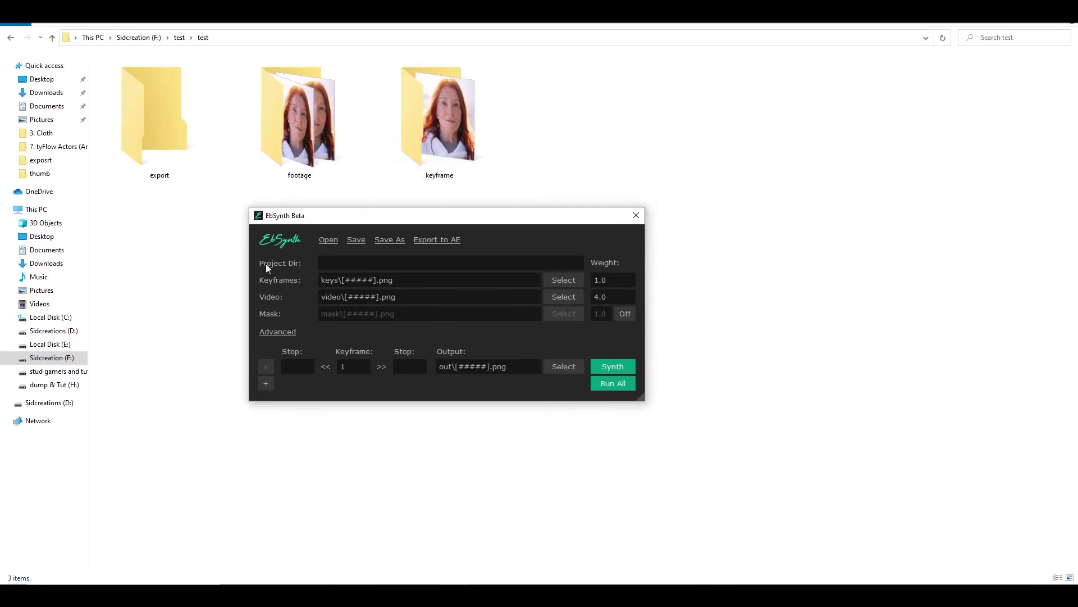
Assign the footage folder as EbSynth's video, the keyframe folder as its keyframes and the export folder as its output
{"action": "left_click_drag", "start_coordinate": [301, 114], "coordinate": [360, 265]}
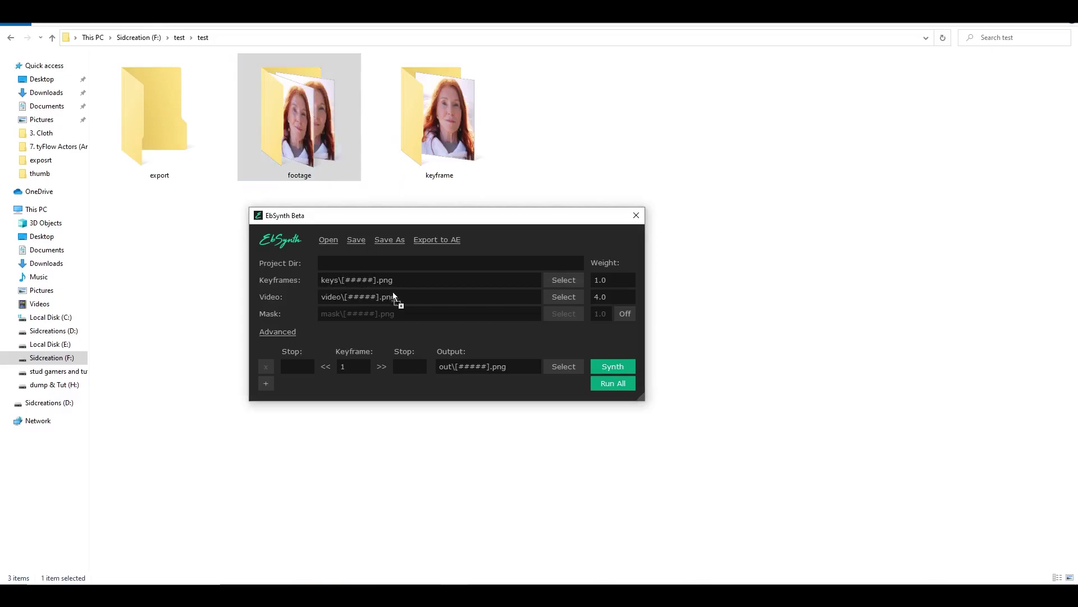
{"action": "left_click_drag", "start_coordinate": [352, 298], "coordinate": [409, 297]}
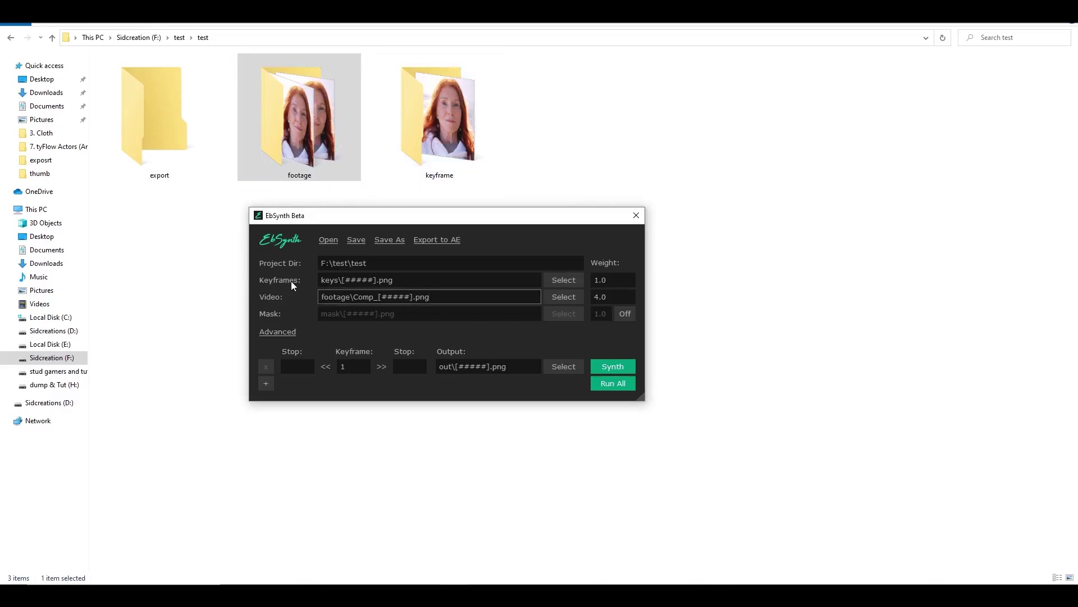
{"action": "left_click_drag", "start_coordinate": [422, 136], "coordinate": [410, 279]}
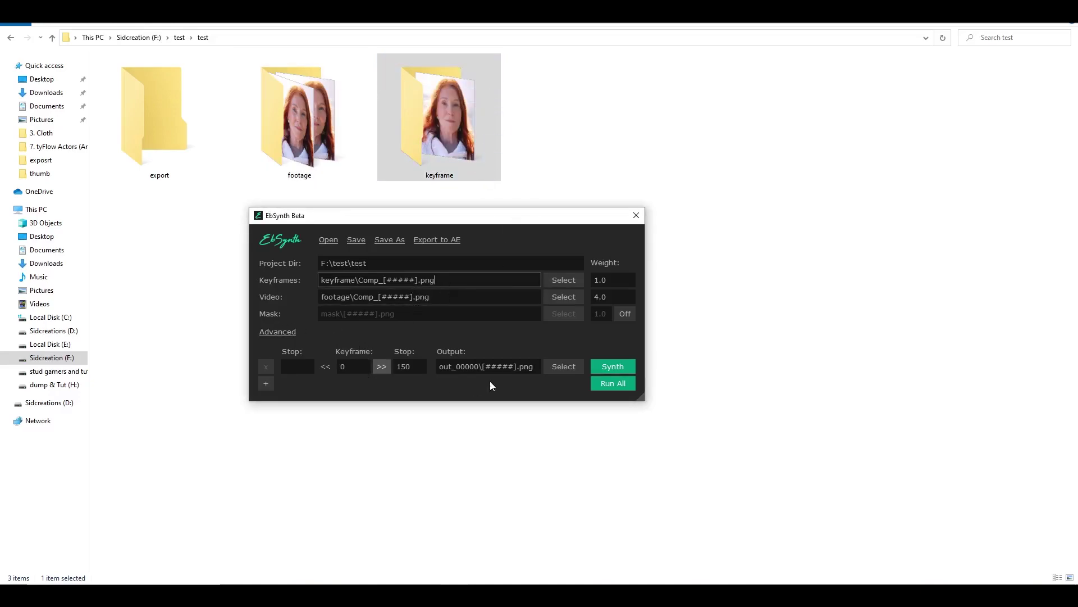
{"action": "left_click_drag", "start_coordinate": [154, 140], "coordinate": [473, 361]}
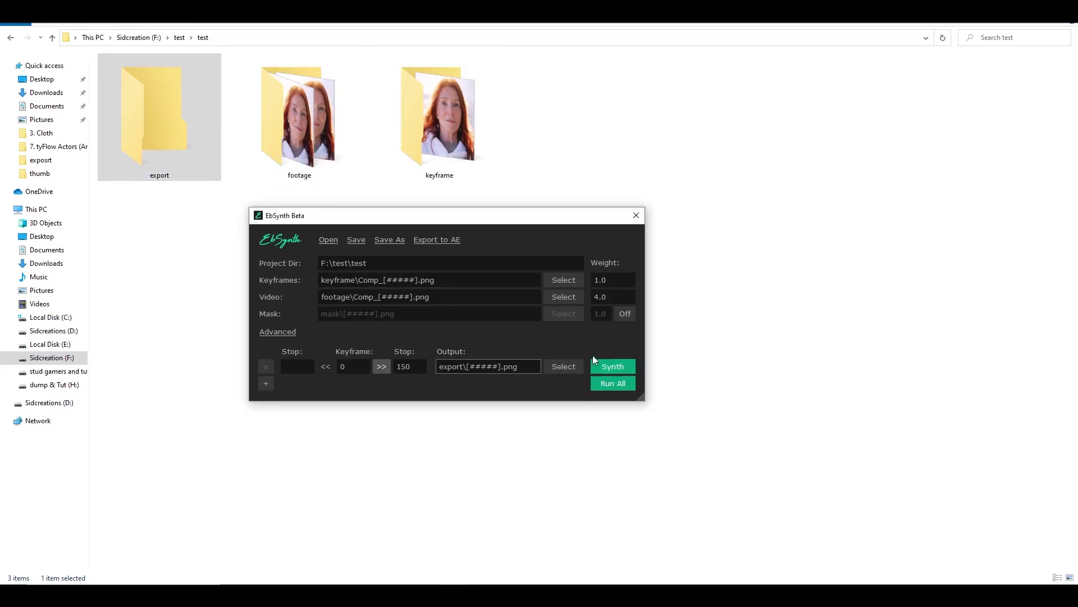
In the advanced settings, set synthesis detail to High, mapping to 50, de-flicker to 3 and diversity to 1000
{"action": "left_click", "coordinate": [273, 332]}
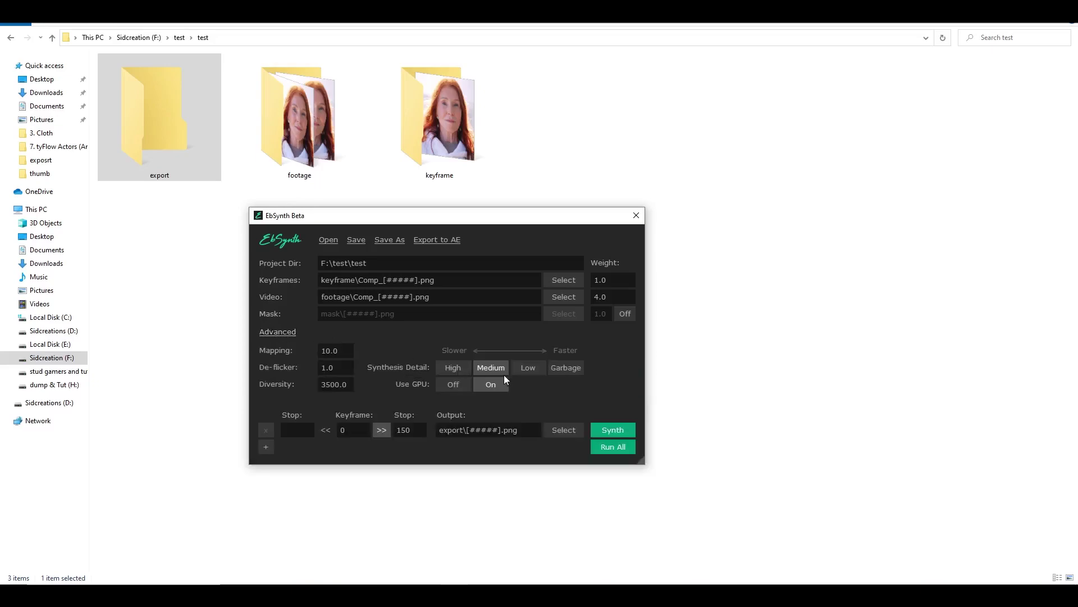
{"action": "left_click", "coordinate": [462, 365]}
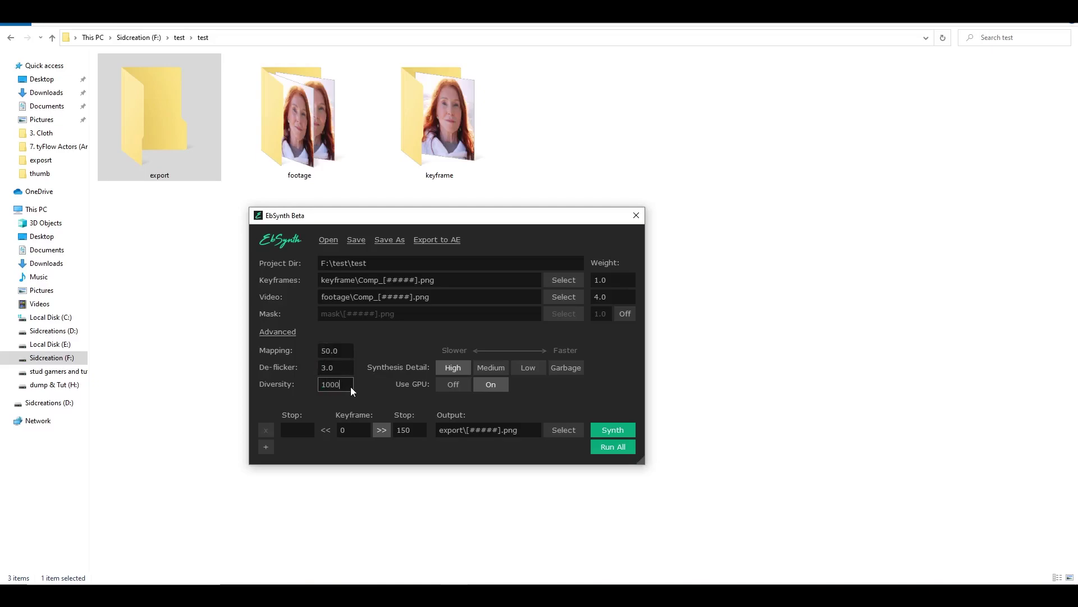
{"action": "key", "text": "Return"}
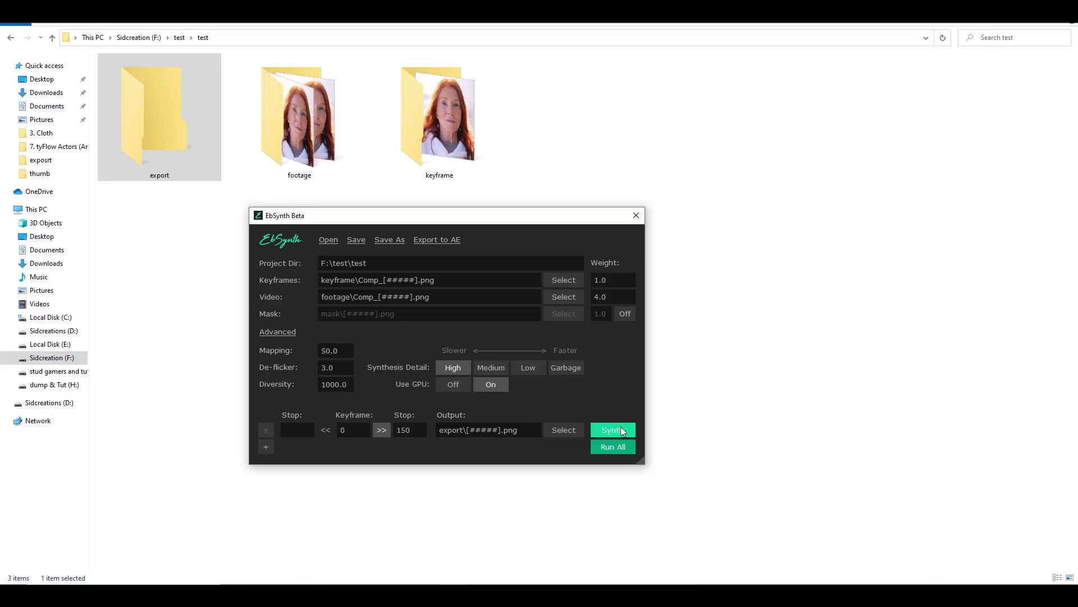
Start the EbSynth synthesis and inspect the first rendered frames in the export folder, including a close view of 00013.png
{"action": "left_click", "coordinate": [622, 431]}
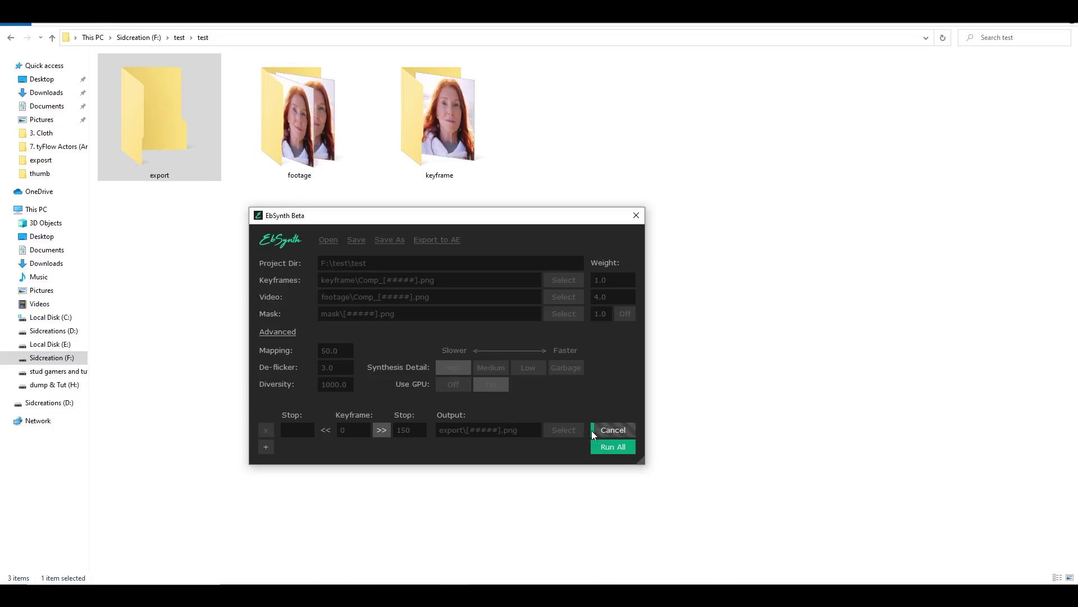
{"action": "double_click", "coordinate": [157, 110]}
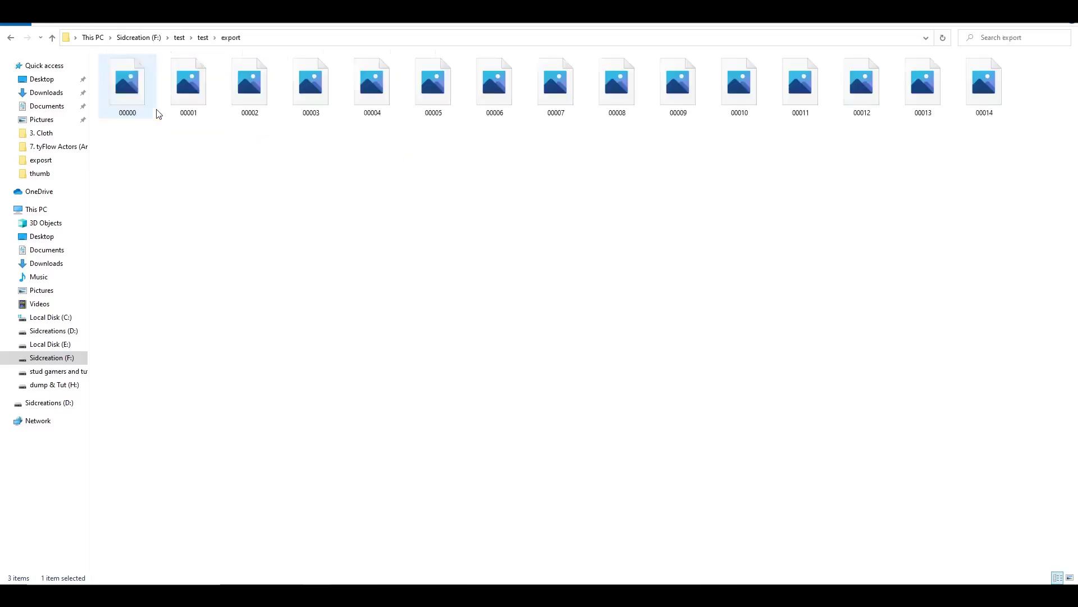
{"action": "double_click", "coordinate": [144, 89]}
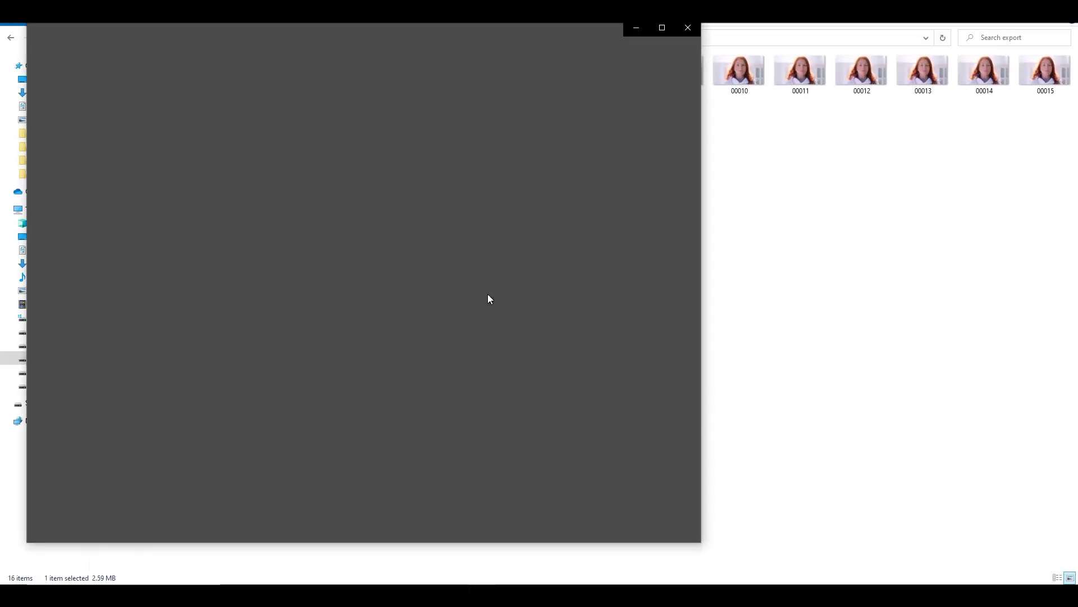
{"action": "scroll", "coordinate": [441, 257], "scroll_direction": "down", "scroll_amount": 6}
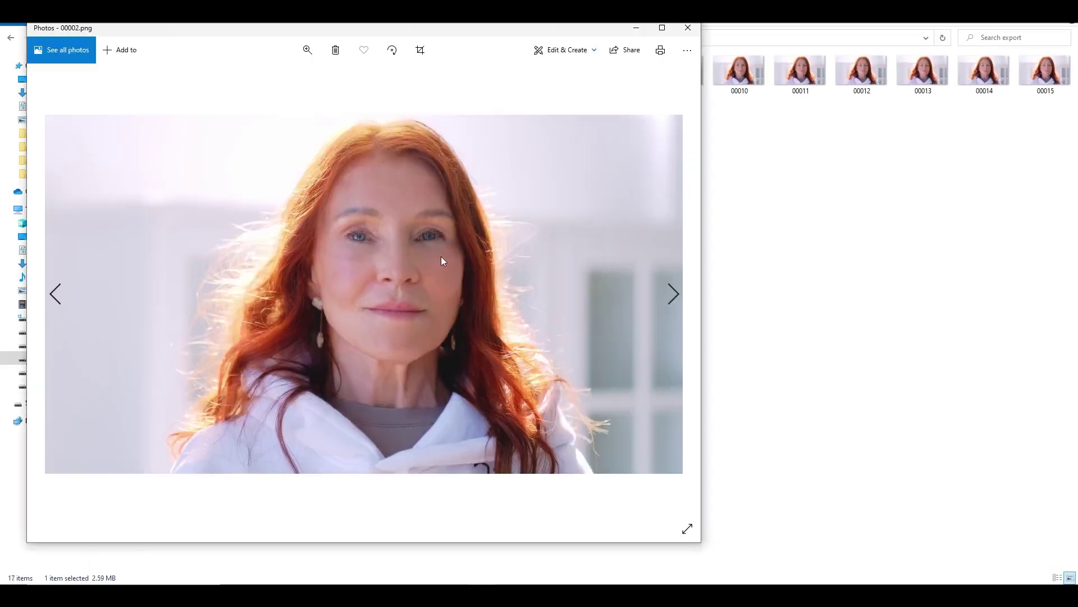
{"action": "scroll", "coordinate": [440, 256], "scroll_direction": "down", "scroll_amount": 6}
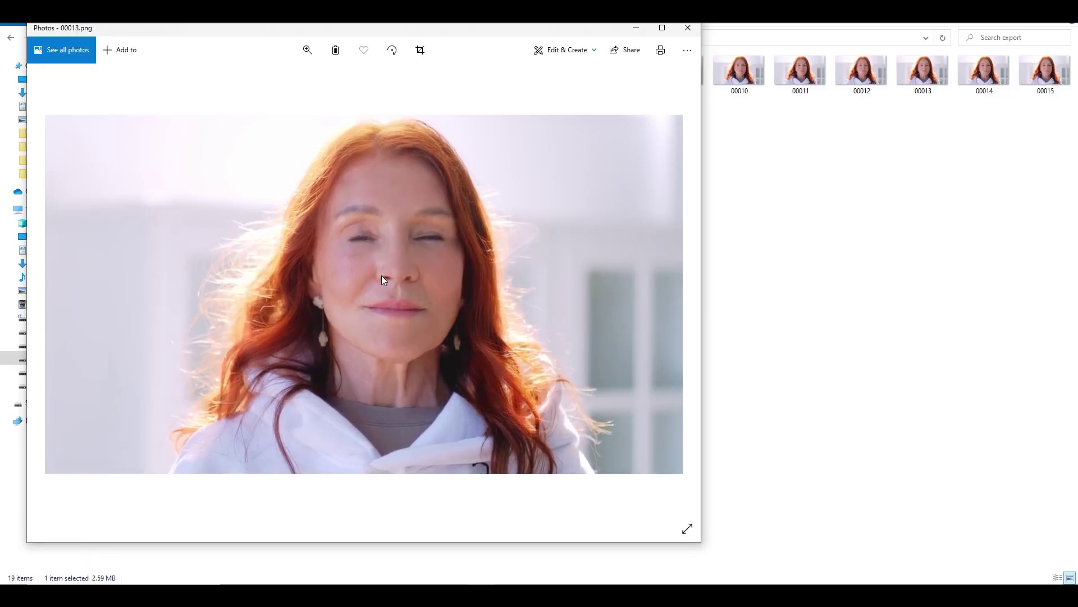
{"action": "scroll", "coordinate": [381, 276], "scroll_direction": "down", "scroll_amount": 1}
{"action": "scroll", "coordinate": [383, 279], "scroll_direction": "down", "scroll_amount": 3}
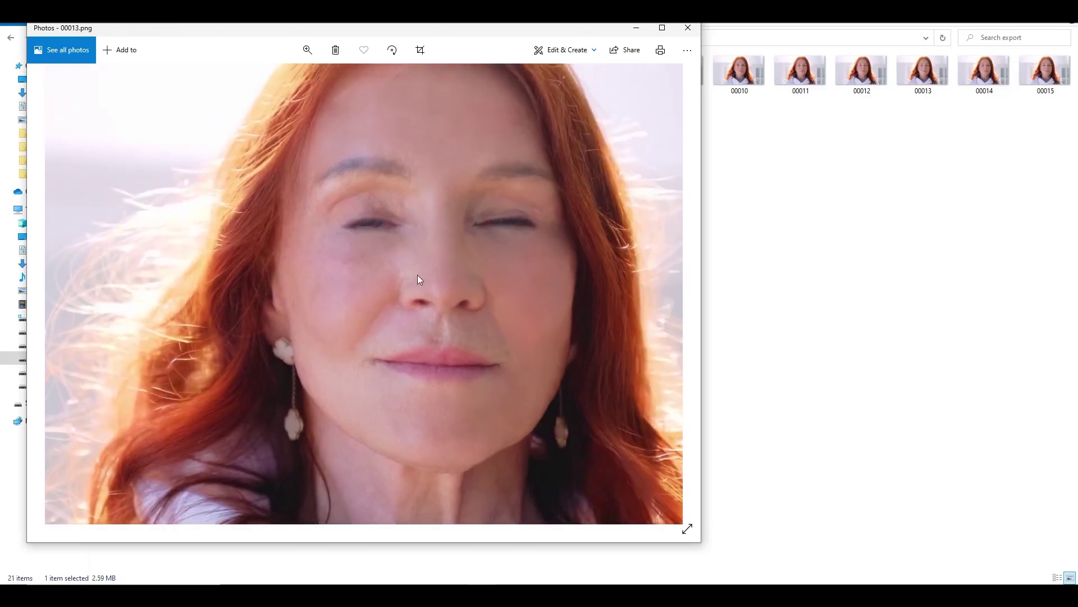
{"action": "left_click", "coordinate": [688, 27]}
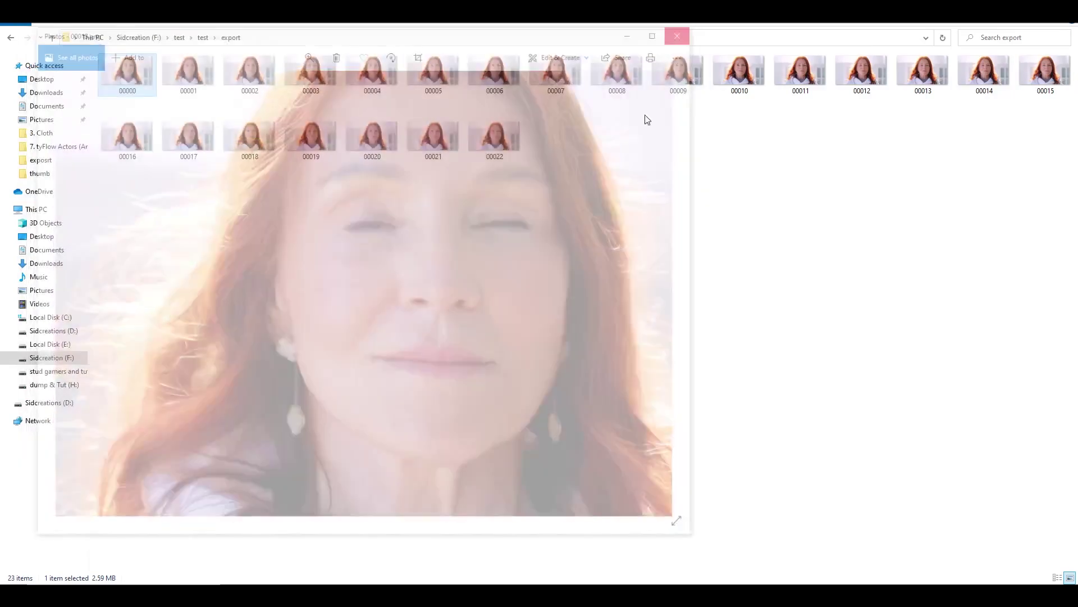
{"action": "left_click", "coordinate": [499, 582]}
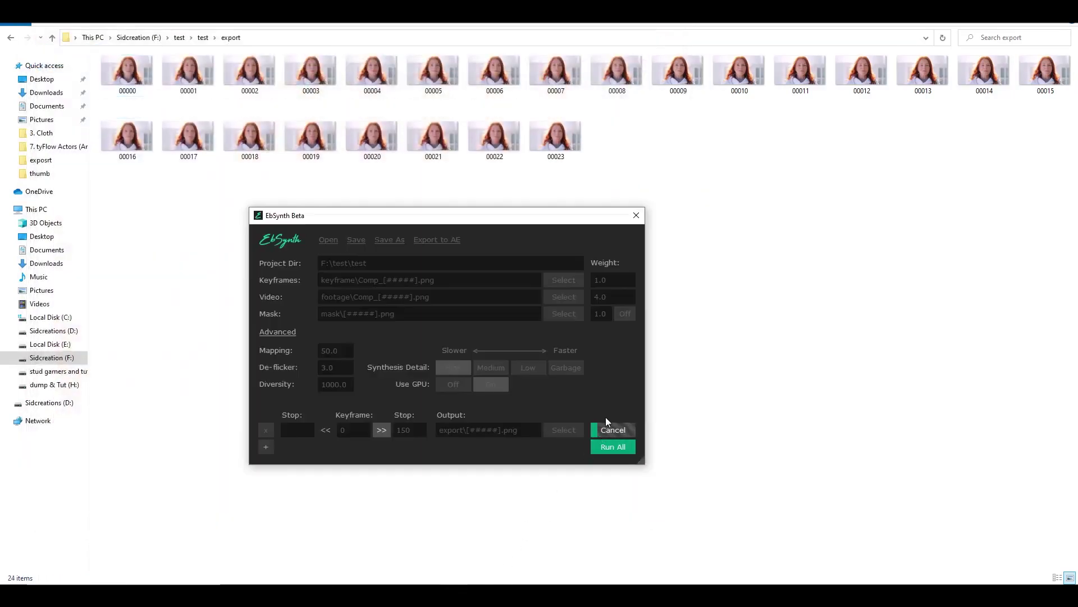
Open the hooded man's keyframe Comp00000.png from the Frame folder inside new test and maximize its viewer
{"action": "left_click", "coordinate": [259, 167]}
{"action": "key", "text": "alt+Left"}
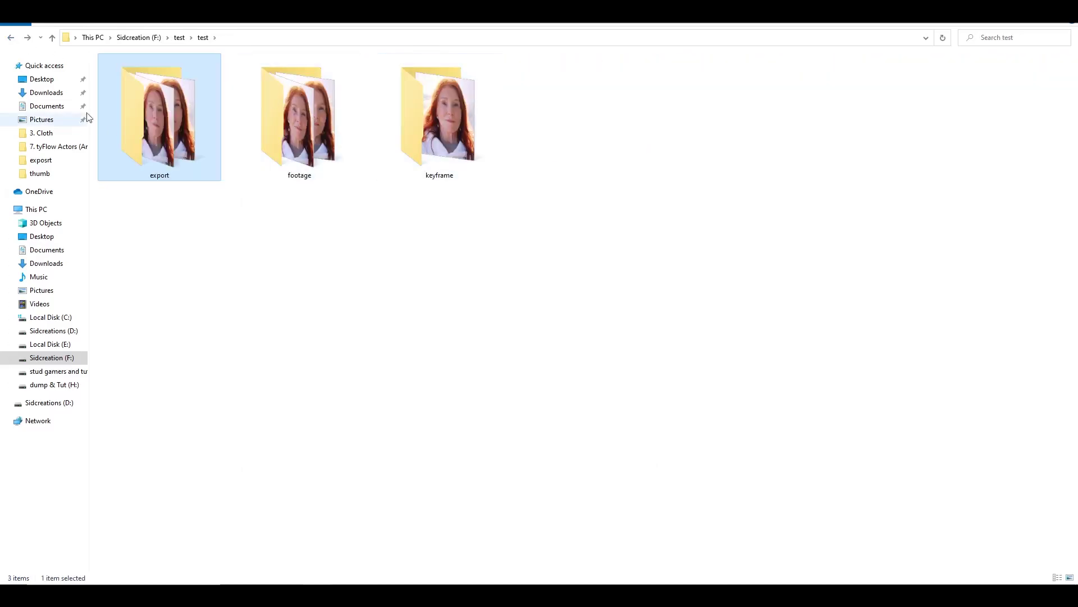
{"action": "left_click", "coordinate": [13, 37]}
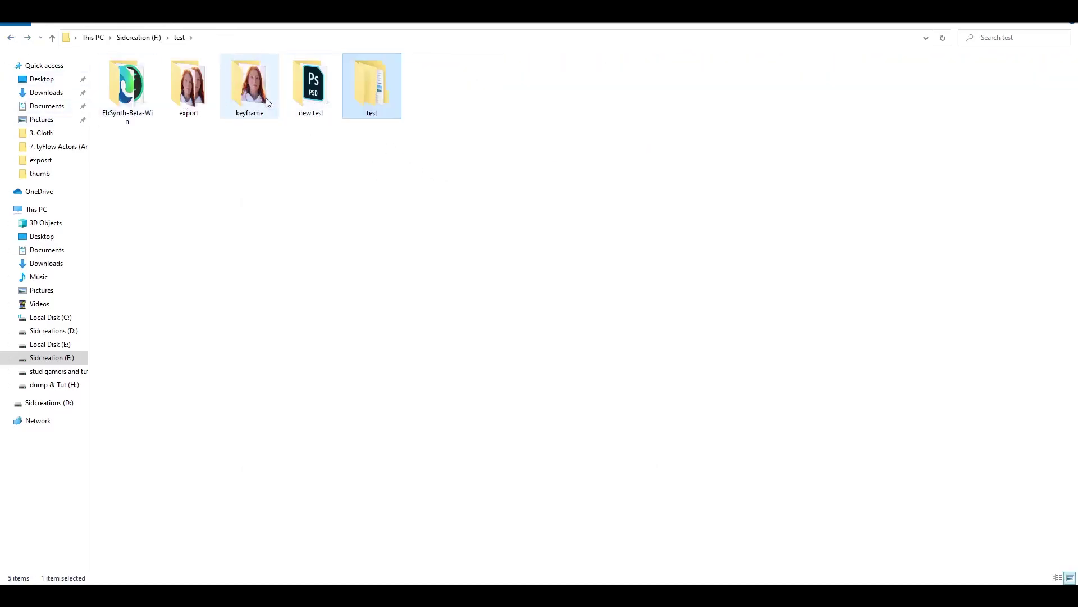
{"action": "left_click", "coordinate": [316, 100]}
{"action": "double_click", "coordinate": [316, 100]}
{"action": "scroll", "coordinate": [346, 111], "scroll_direction": "up", "scroll_amount": 5}
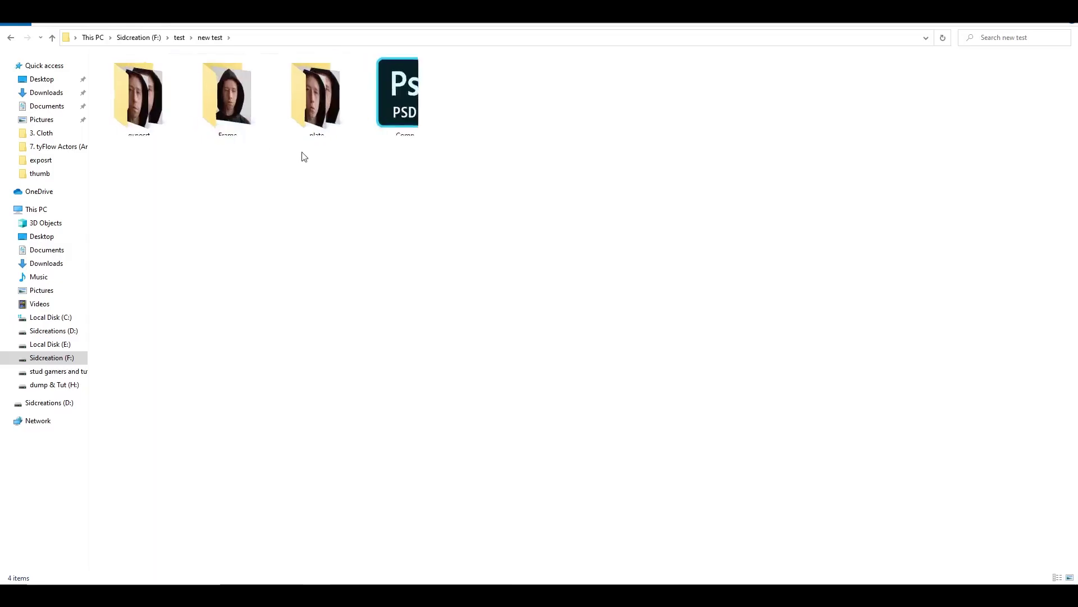
{"action": "double_click", "coordinate": [356, 154]}
{"action": "left_click", "coordinate": [142, 100]}
{"action": "double_click", "coordinate": [143, 99]}
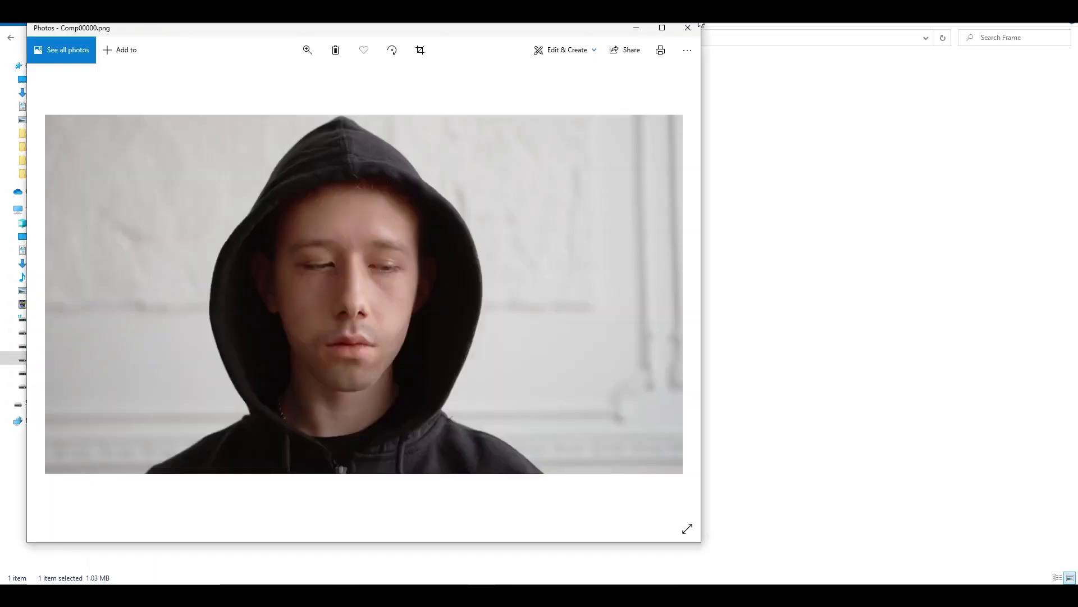
{"action": "left_click", "coordinate": [662, 26]}
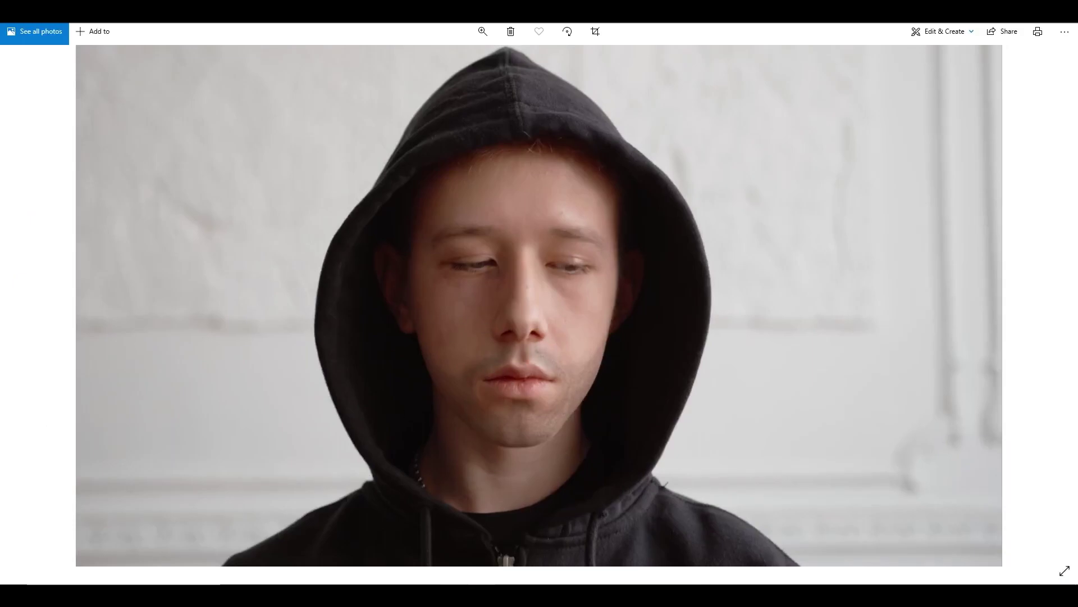
Switch to After Effects, dismiss the missing-file warning and open the Comp 2 timeline
{"action": "key", "text": "alt+Tab"}
{"action": "left_click", "coordinate": [612, 429]}
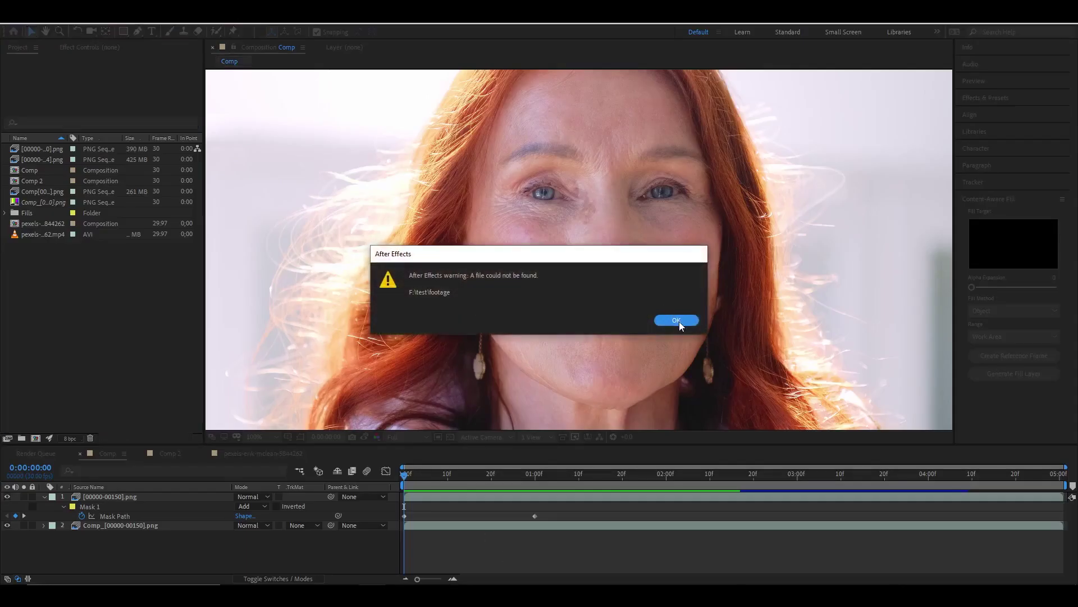
{"action": "left_click", "coordinate": [680, 321]}
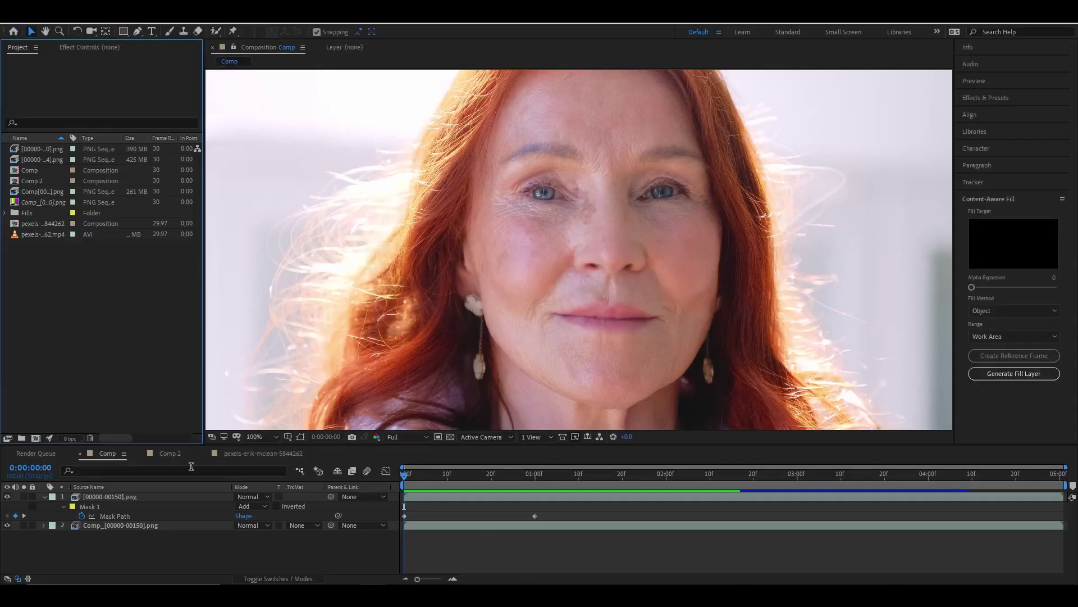
{"action": "left_click", "coordinate": [169, 453]}
{"action": "left_click_drag", "start_coordinate": [408, 473], "coordinate": [446, 474]}
{"action": "left_click", "coordinate": [7, 498]}
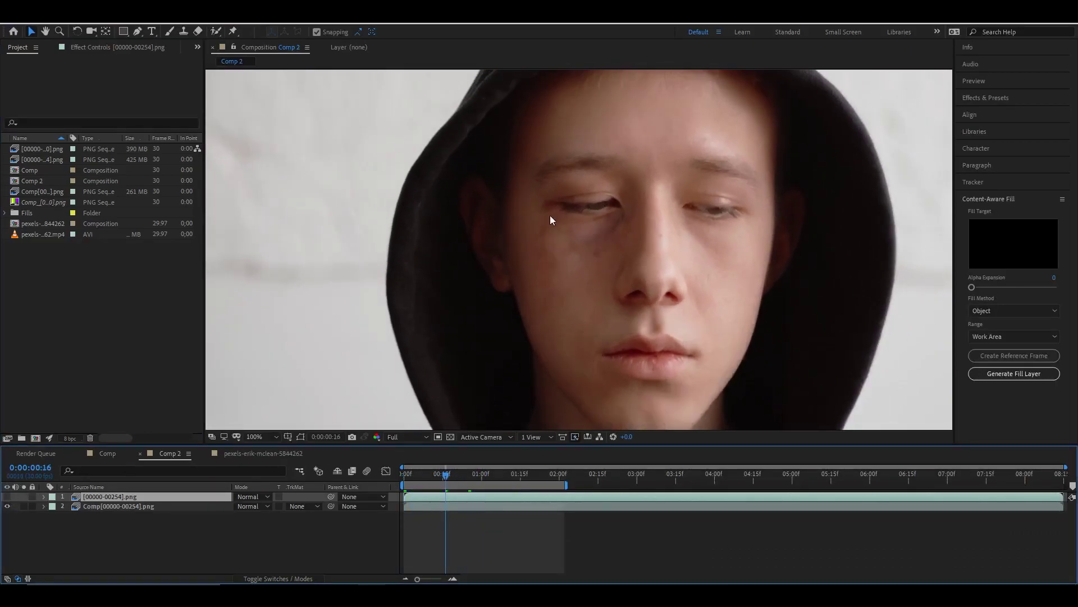
{"action": "scroll", "coordinate": [550, 215], "scroll_direction": "down", "scroll_amount": 4}
{"action": "scroll", "coordinate": [552, 251], "scroll_direction": "up", "scroll_amount": 2}
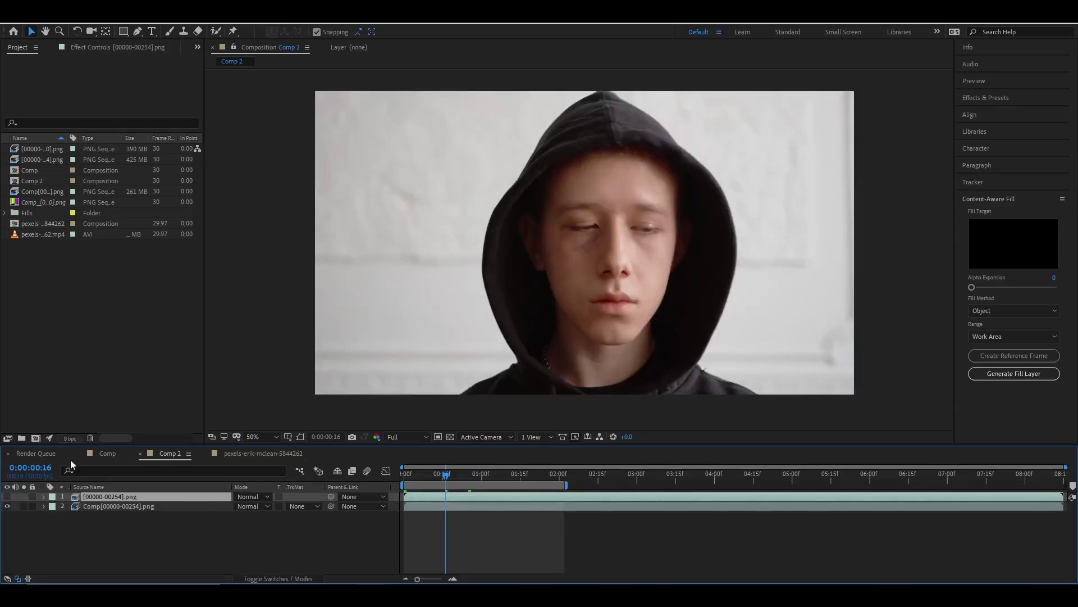
{"action": "left_click", "coordinate": [8, 497]}
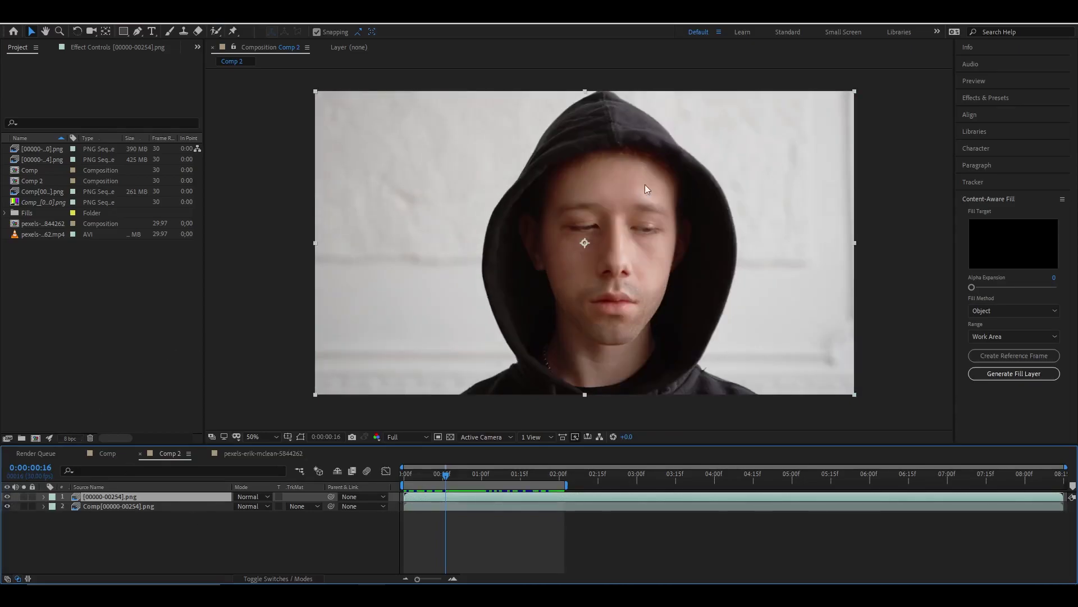
Scrub Comp 2 to 0:00:00:13 to examine the retouched face up close, and return the playhead to 0:00:00:00
{"action": "mouse_move", "coordinate": [454, 475]}
{"action": "left_mouse_down"}
{"action": "mouse_move", "coordinate": [552, 482]}
{"action": "mouse_move", "coordinate": [390, 478]}
{"action": "mouse_move", "coordinate": [438, 476]}
{"action": "left_mouse_up"}
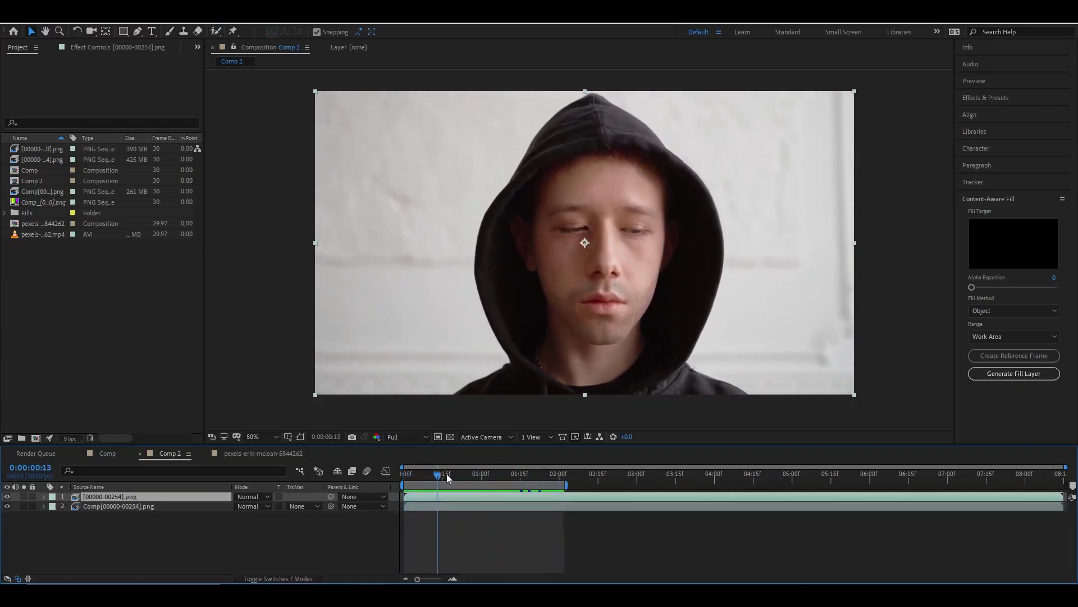
{"action": "scroll", "coordinate": [580, 285], "scroll_direction": "up", "scroll_amount": 4}
{"action": "scroll", "coordinate": [511, 248], "scroll_direction": "down", "scroll_amount": 4}
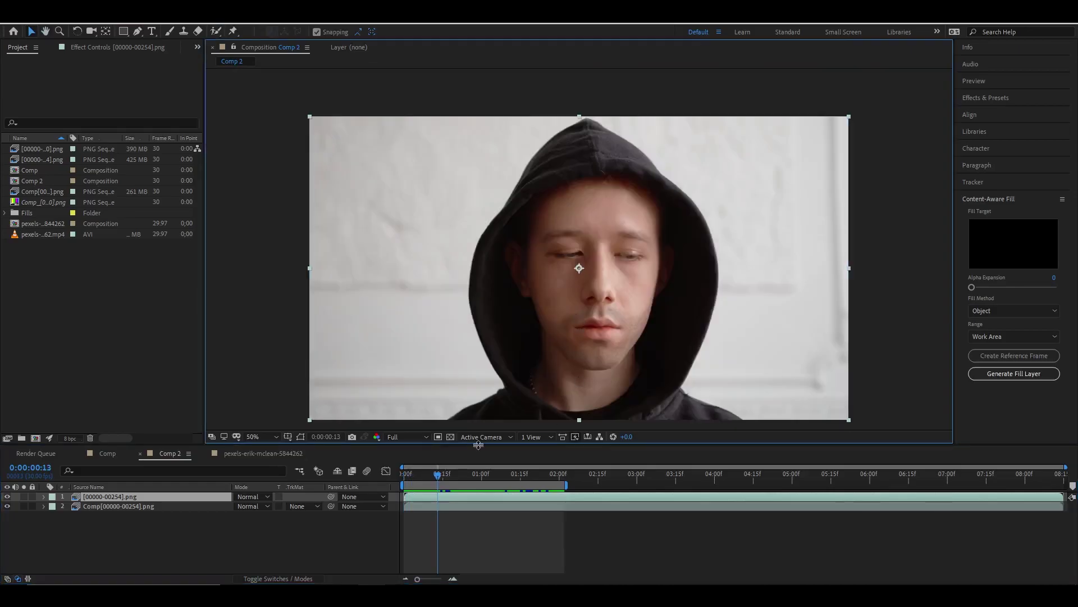
{"action": "left_click_drag", "start_coordinate": [438, 475], "coordinate": [405, 476]}
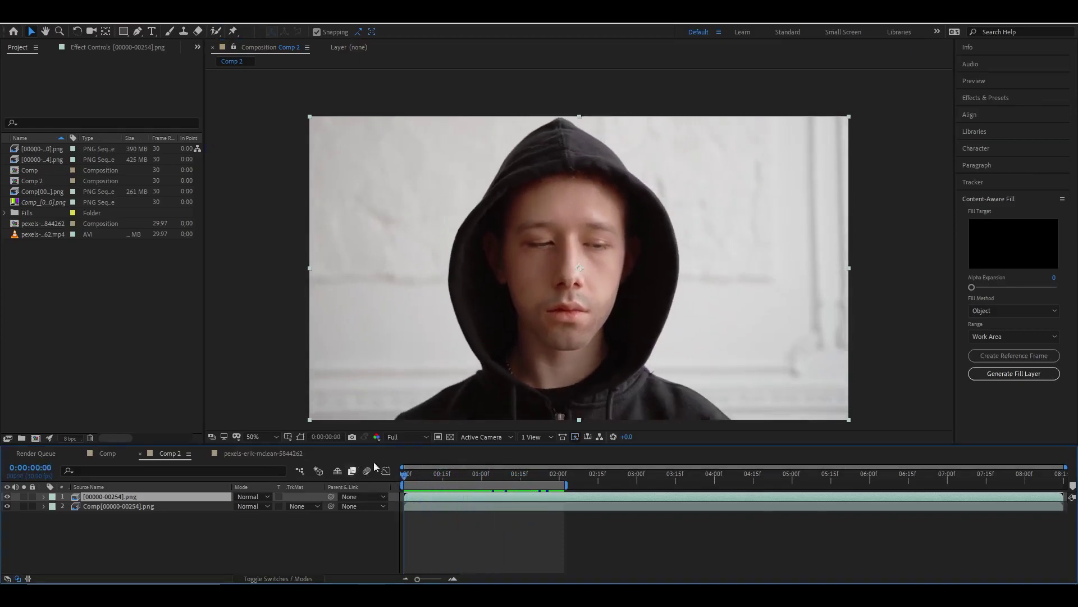